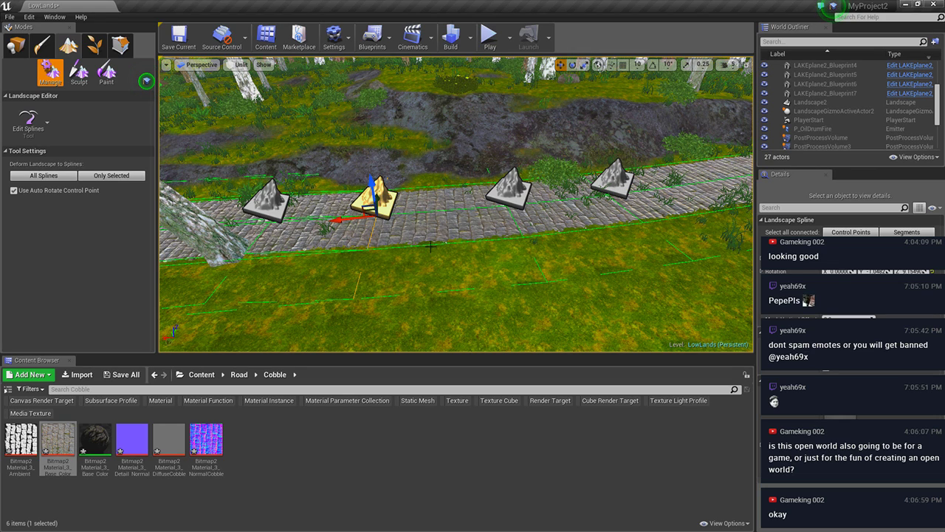
Delete a road spline control point, joining its two neighbouring segments into one
click(542, 255)
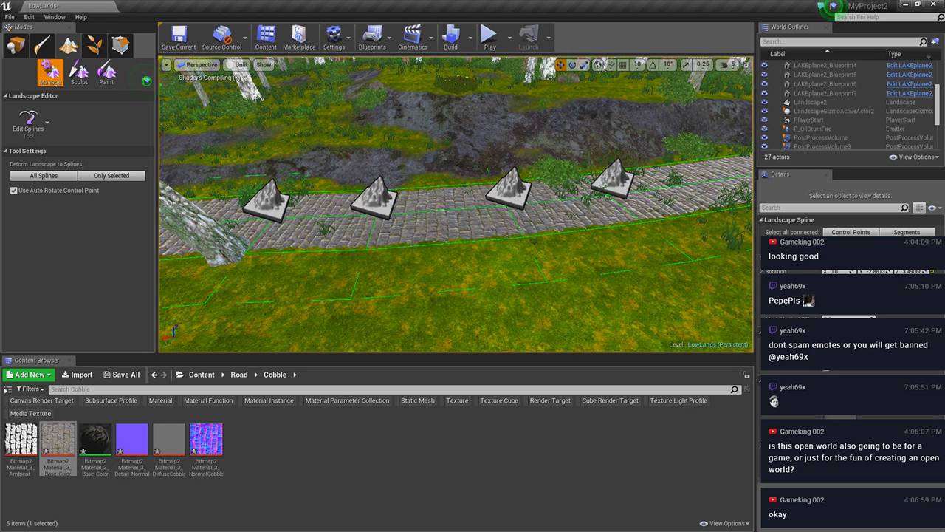
key(Delete)
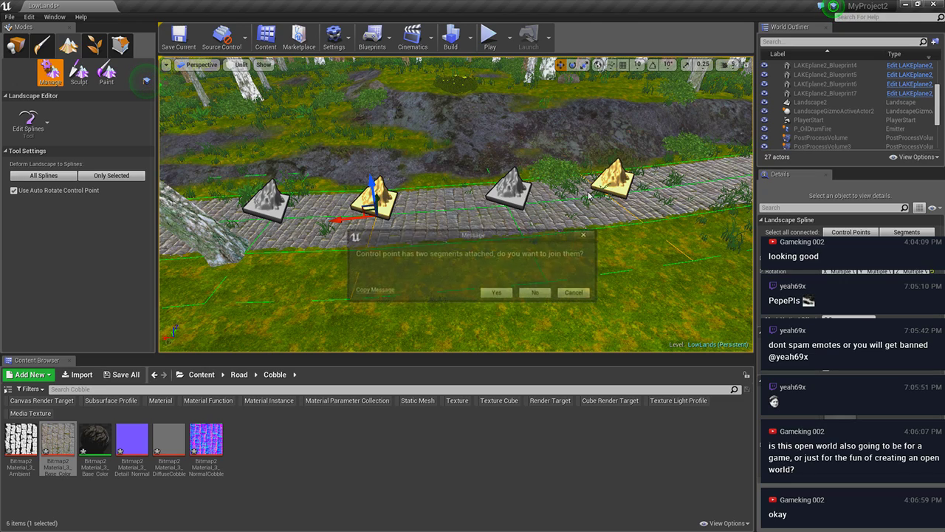
click(506, 293)
right_drag(506, 293, 443, 214)
Launch a Play From Here game preview starting from a spot on the cobble road
click(443, 244)
key(r)
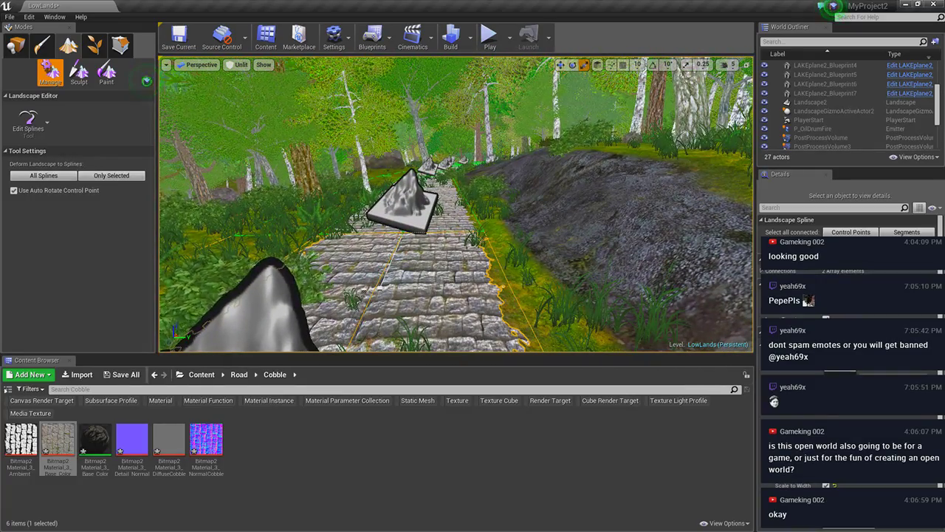
right_drag(482, 282, 482, 281)
right_click(482, 281)
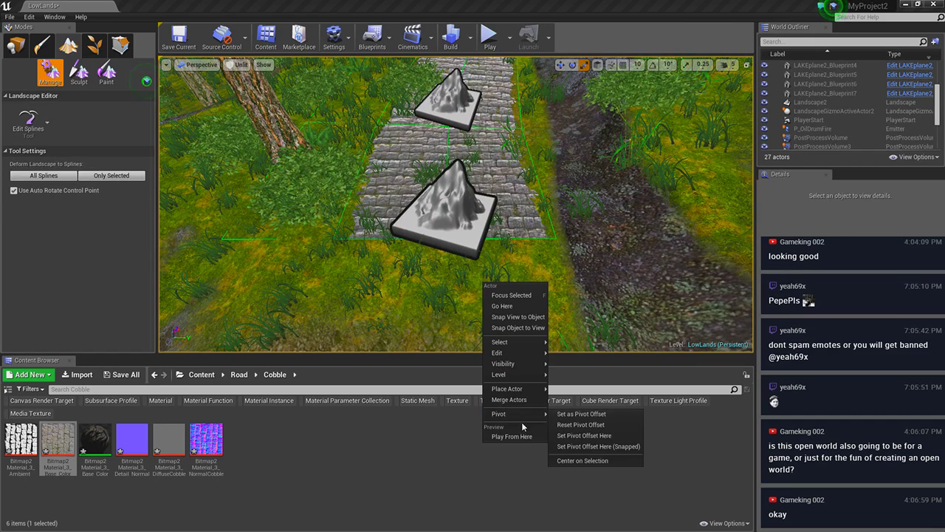
click(519, 434)
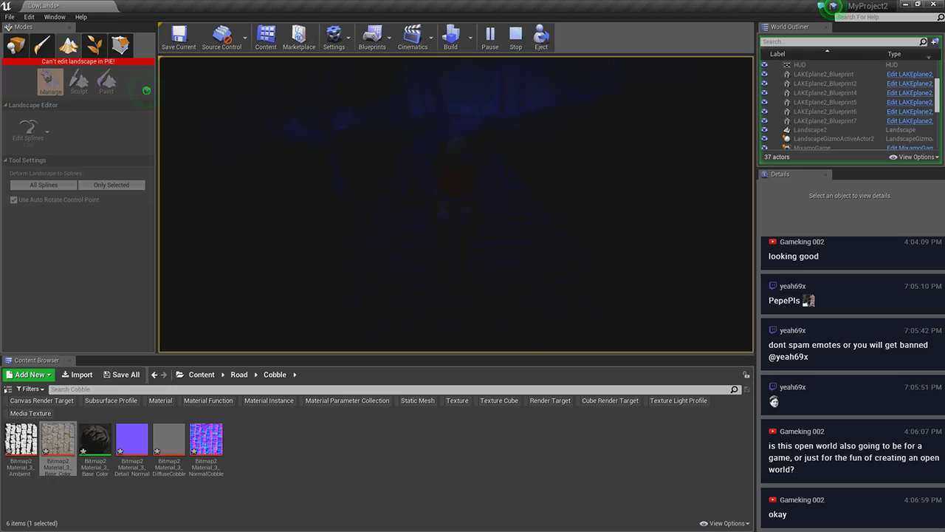
End the Play-In-Editor session with Esc to return to the editor viewport
key(Escape)
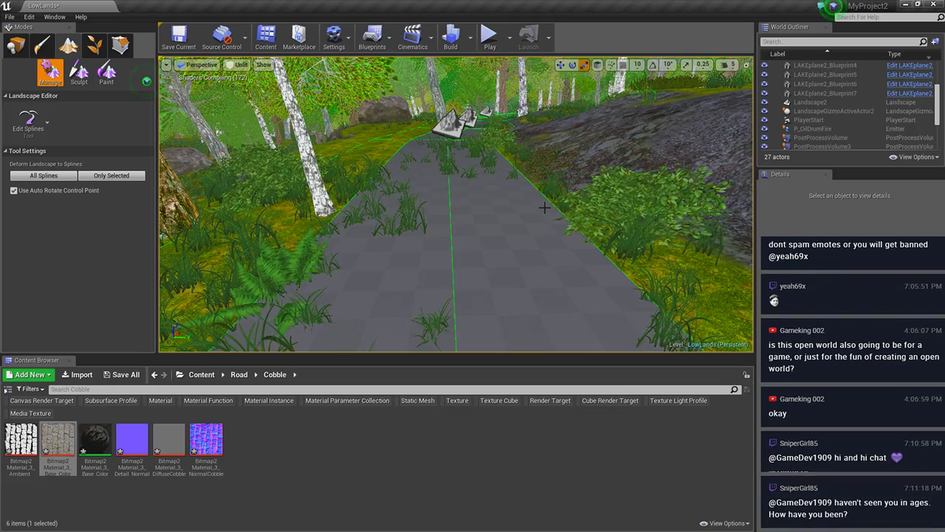
Fly along the road and filter the Content Browser by 'ss'
mouse_move(544, 208)
right_down()
mouse_move(545, 244)
mouse_move(517, 214)
right_up()
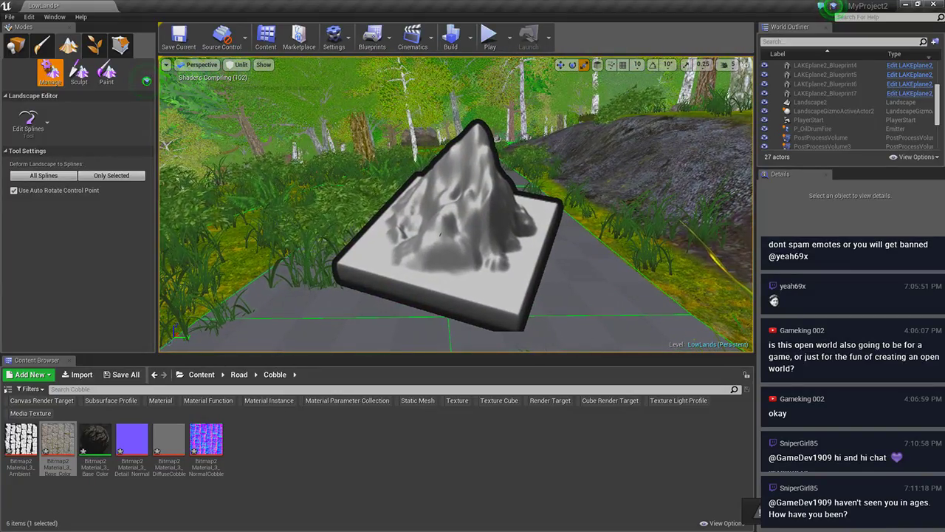
mouse_move(517, 214)
right_down()
mouse_move(517, 252)
mouse_move(517, 221)
right_up()
click(647, 390)
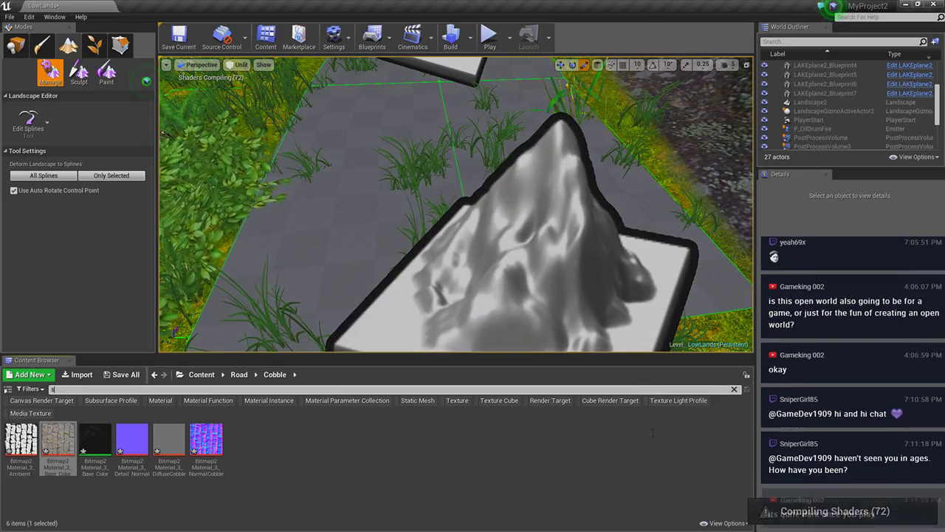
text(ss)
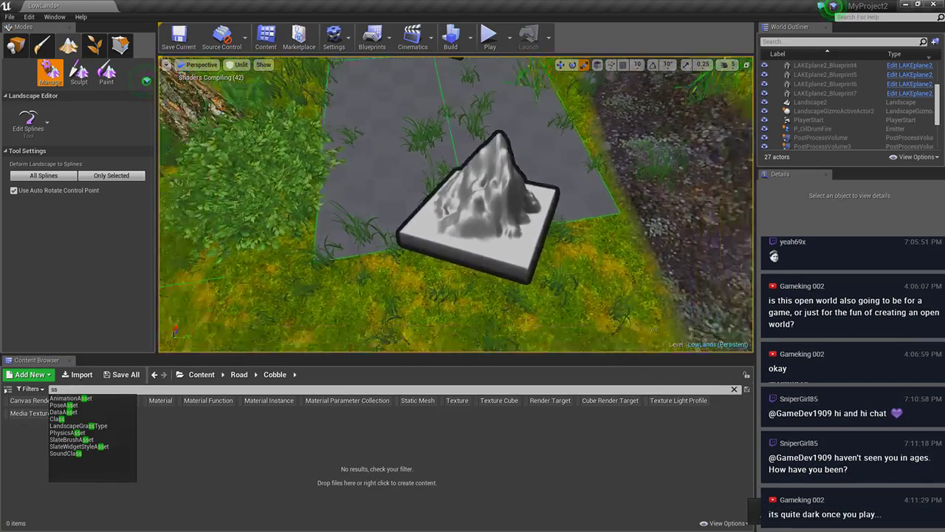
mouse_move(517, 221)
right_down()
mouse_move(510, 229)
mouse_move(510, 185)
right_up()
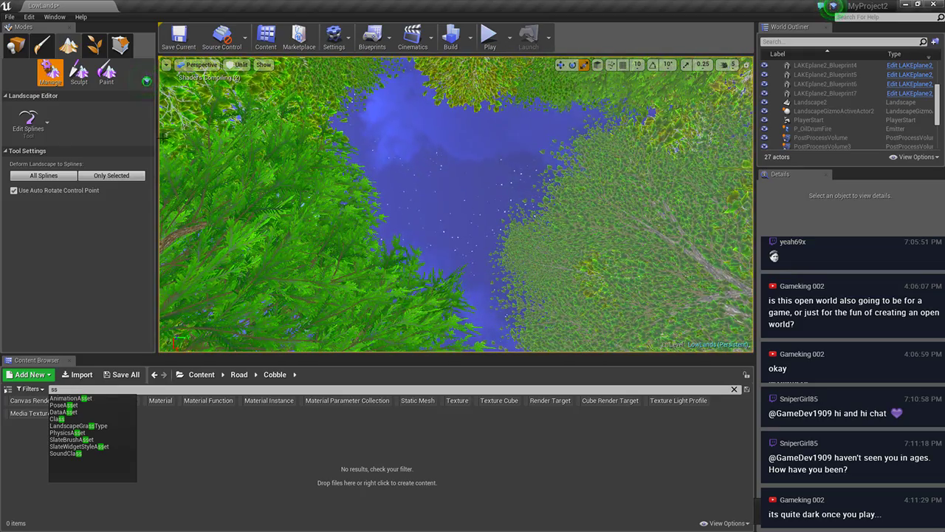
Switch the viewport to Lit view mode and select Ultra_Dynamic_Sky_BP in the World Outliner
click(238, 64)
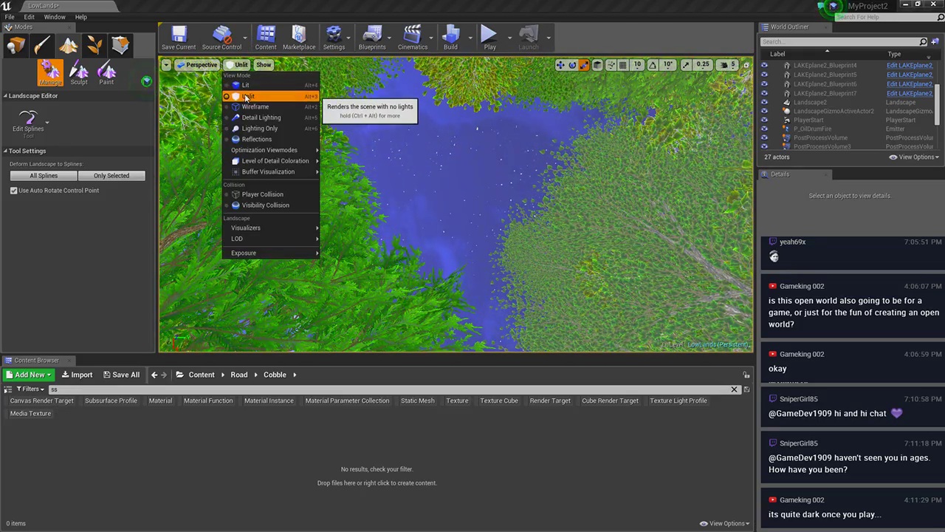
click(246, 84)
mouse_move(443, 185)
right_down()
mouse_move(443, 222)
mouse_move(443, 170)
mouse_move(444, 229)
mouse_move(443, 177)
right_up()
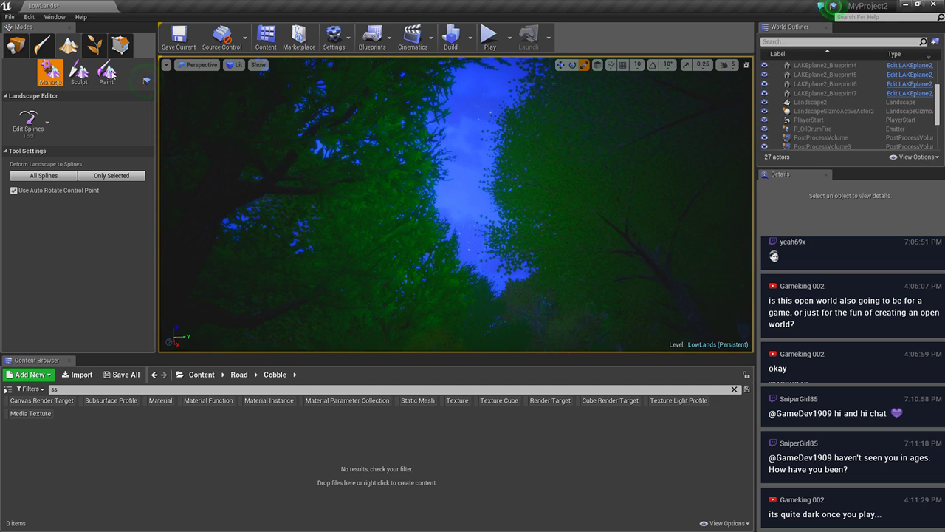
click(16, 45)
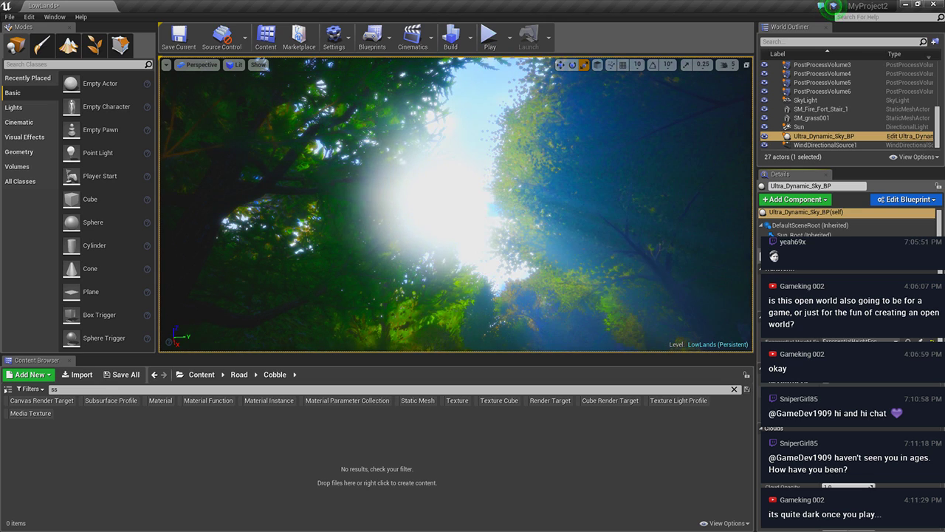
right_drag(443, 178, 443, 229)
mouse_move(443, 177)
right_down()
mouse_move(443, 243)
mouse_move(470, 238)
right_up()
right_click(470, 238)
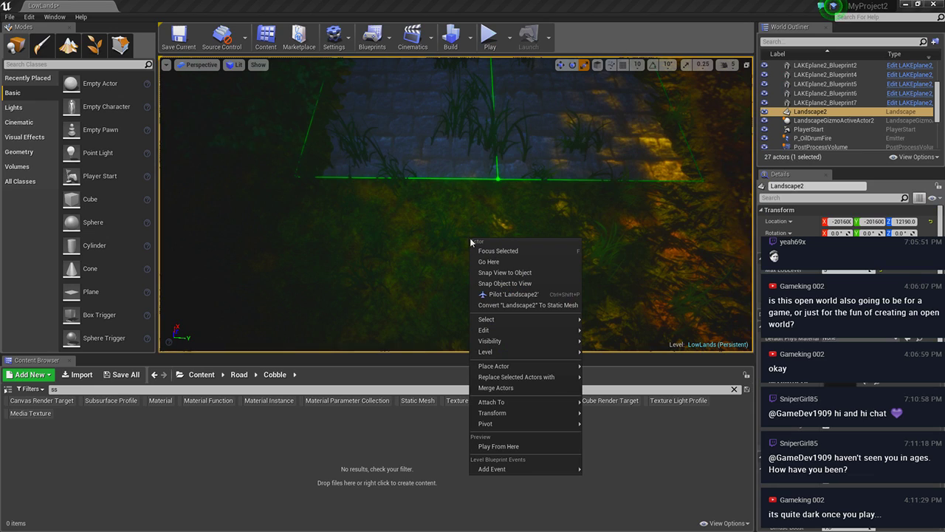
key(Escape)
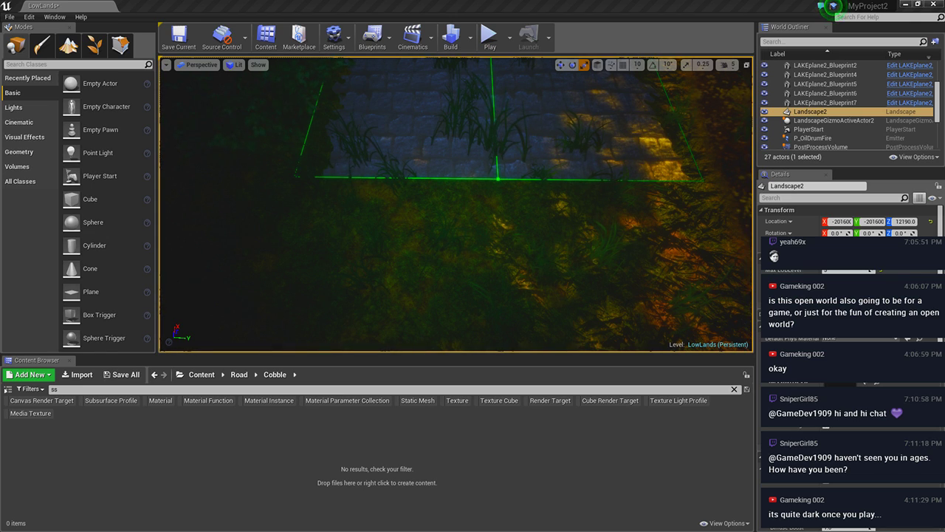
right_click(482, 229)
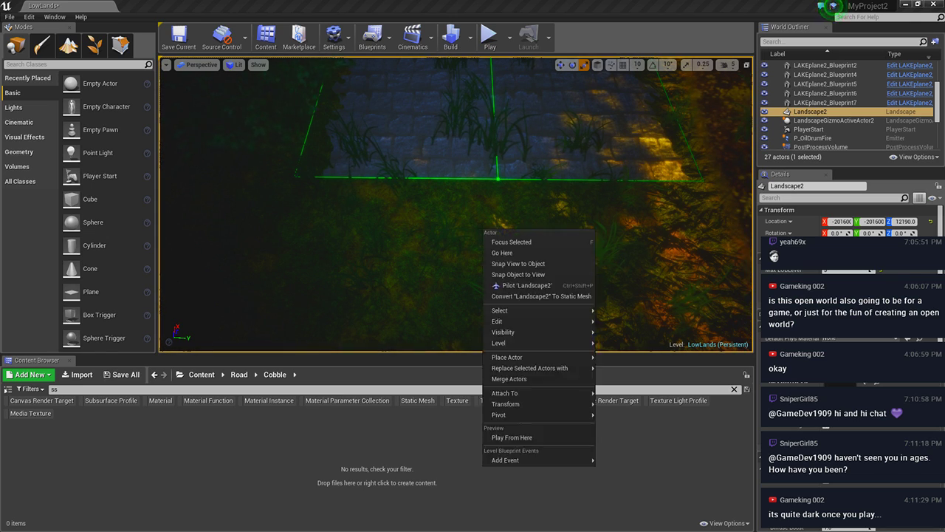
key(Escape)
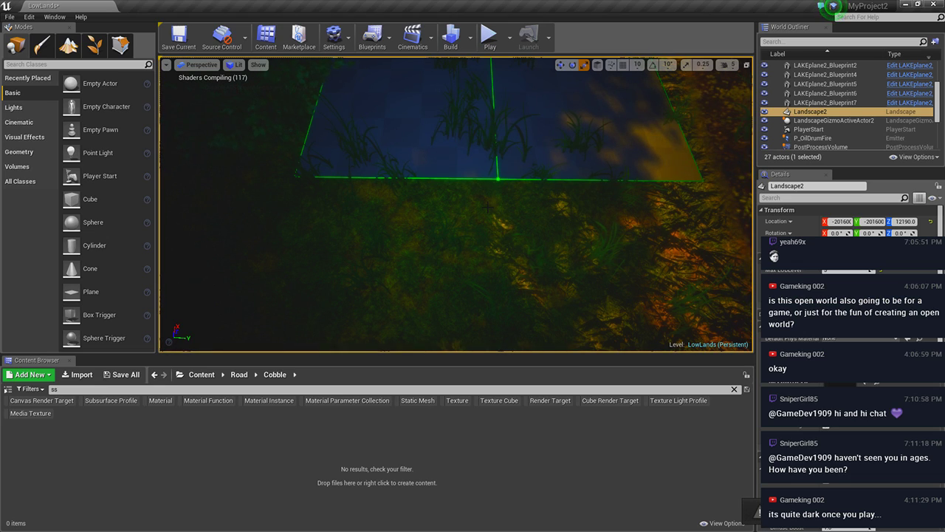
right_click(487, 206)
Play from this road spot, run the character along the cobbled path, then go fullscreen with F11
click(520, 415)
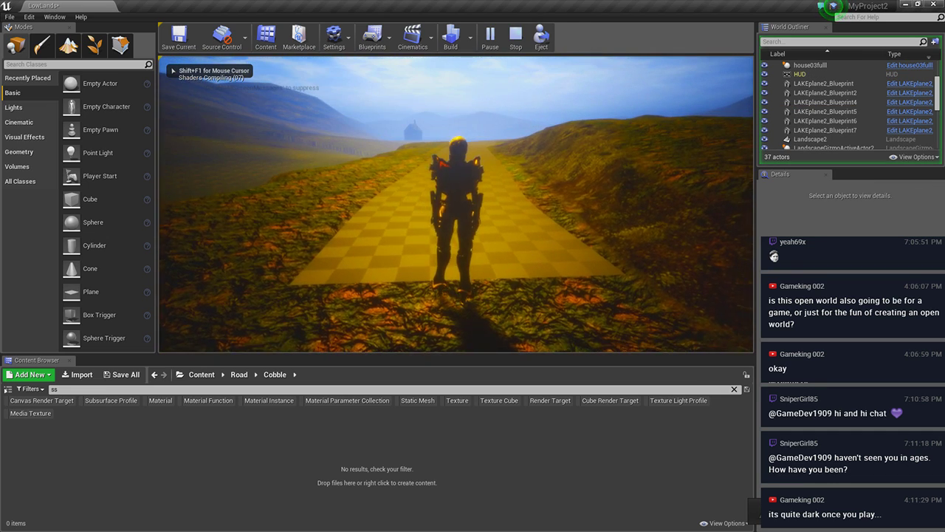
key(w)
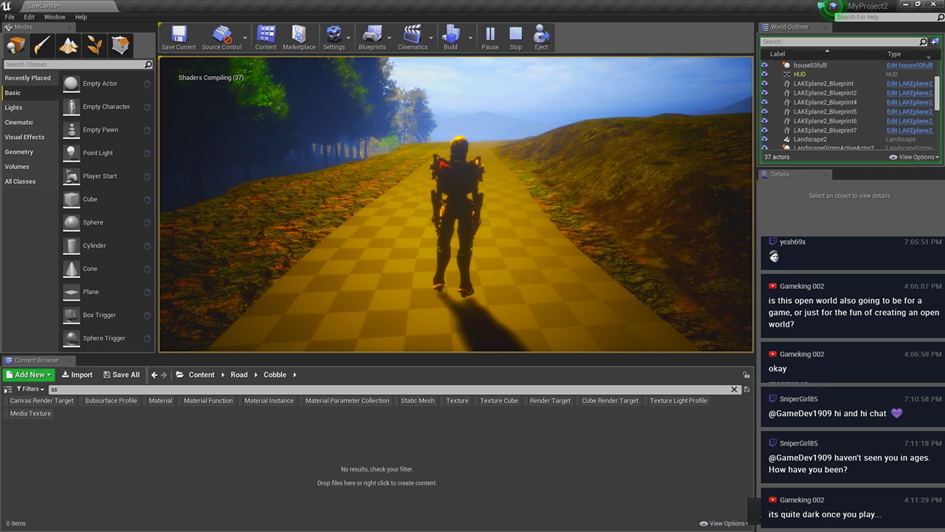
key(a)
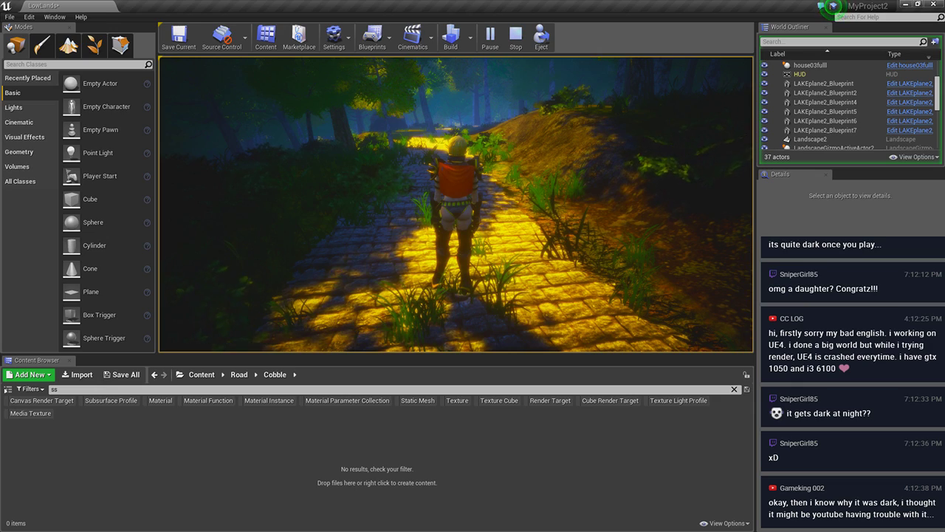
key(w)
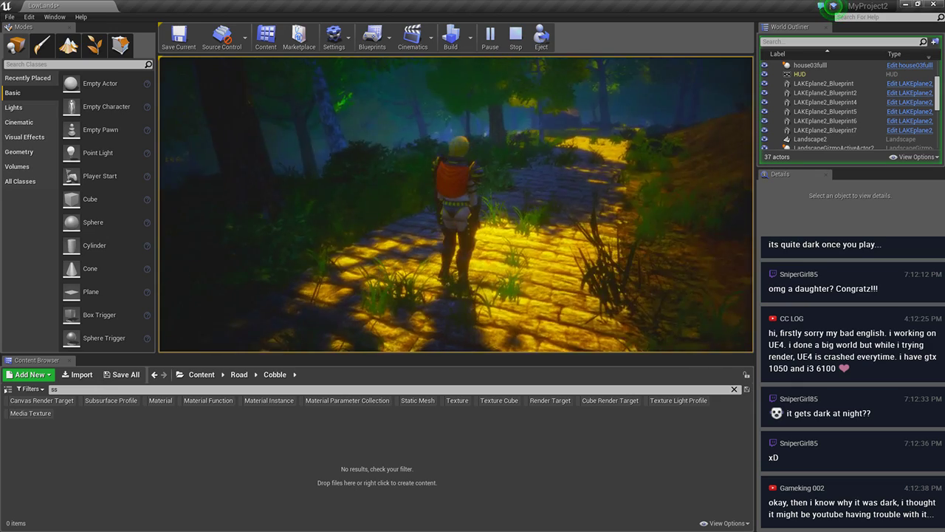
key(w)
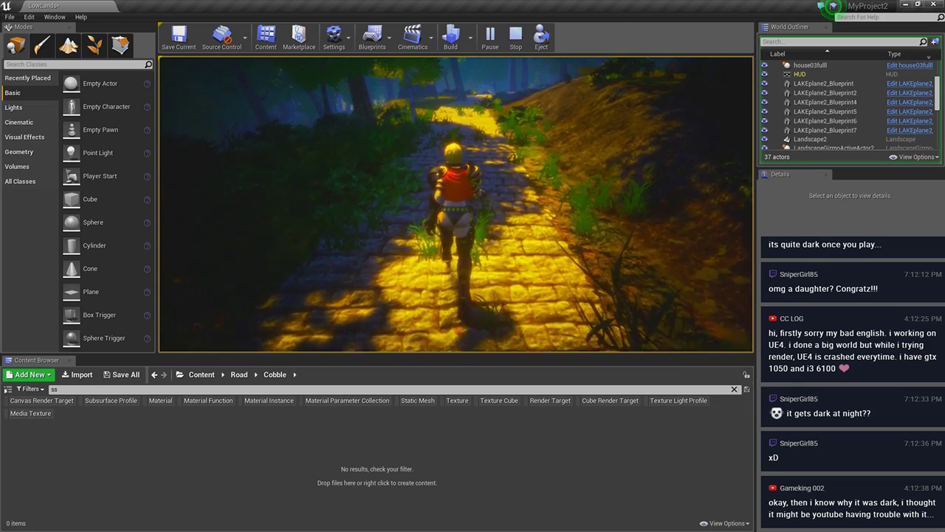
key(w)
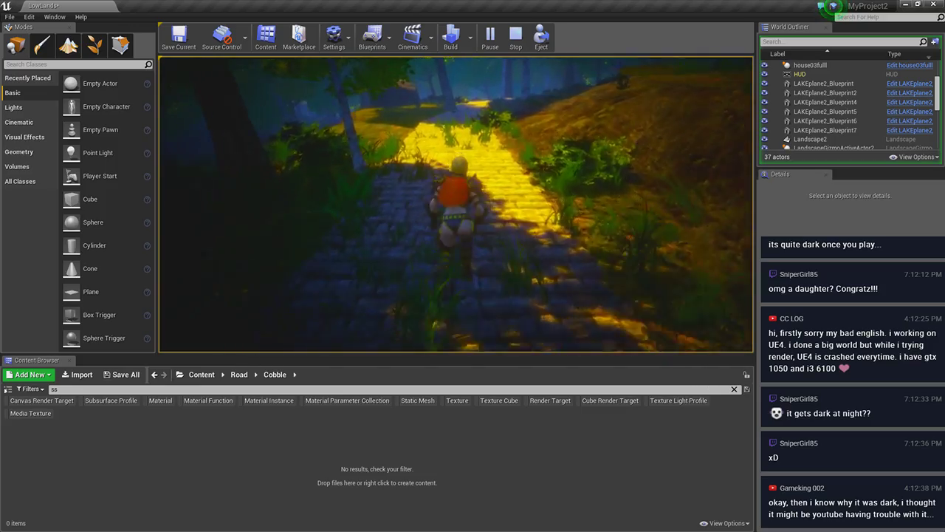
key(w)
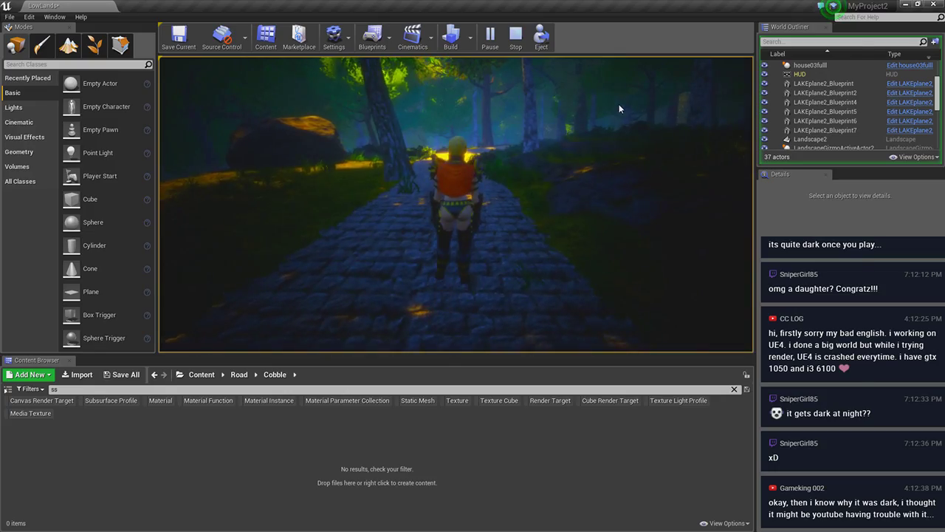
key(F11)
Run the character along the cobble road and up the stone stairs, then stop the play test with Esc
key(w)
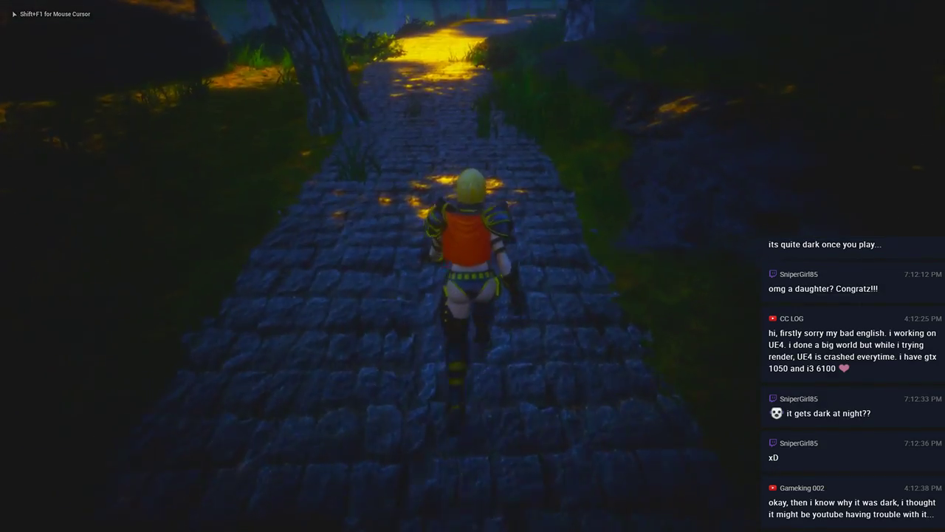
key(w)
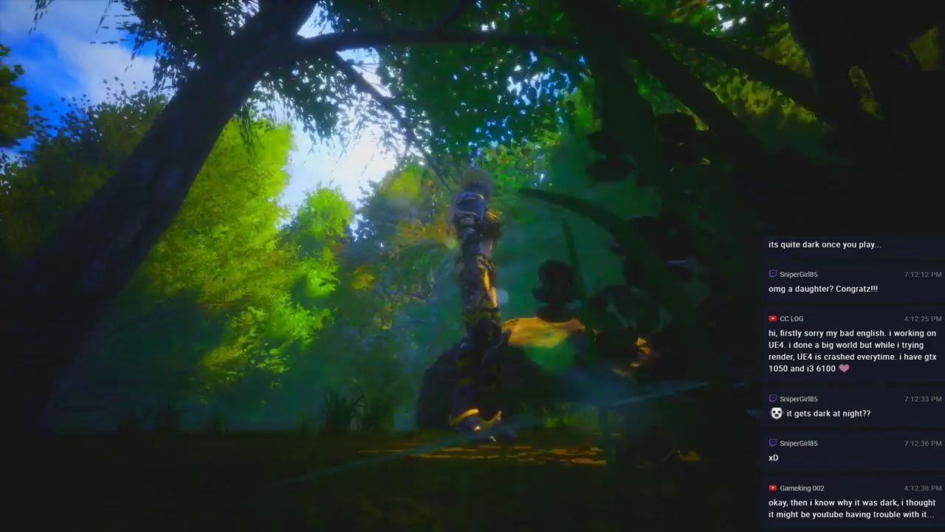
key(w)
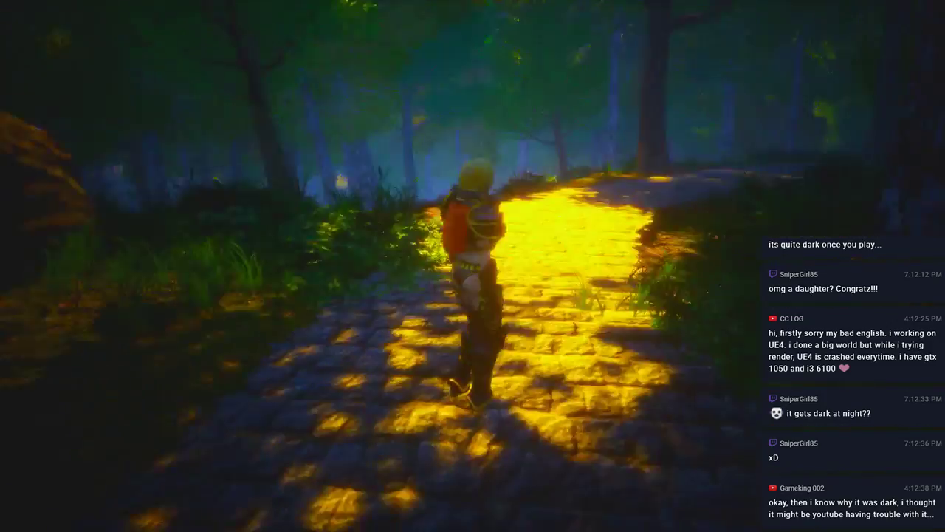
key(w)
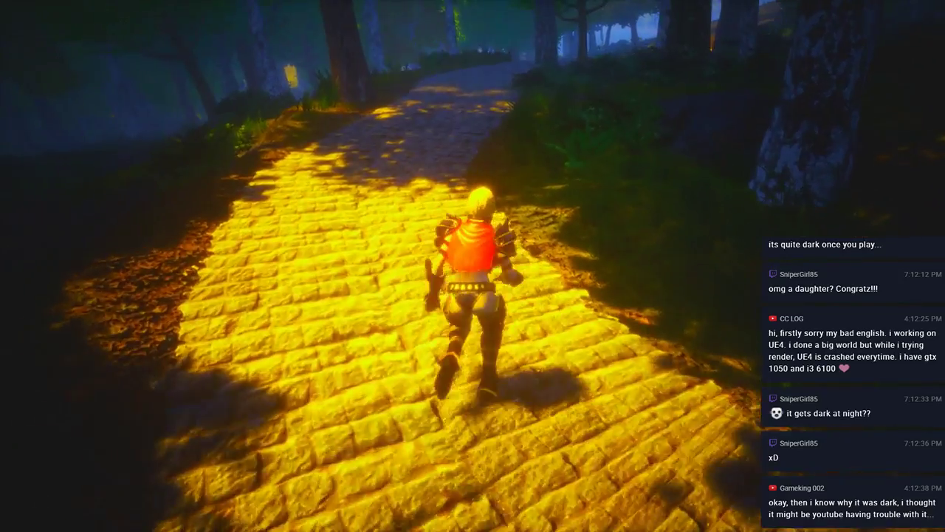
key(w)
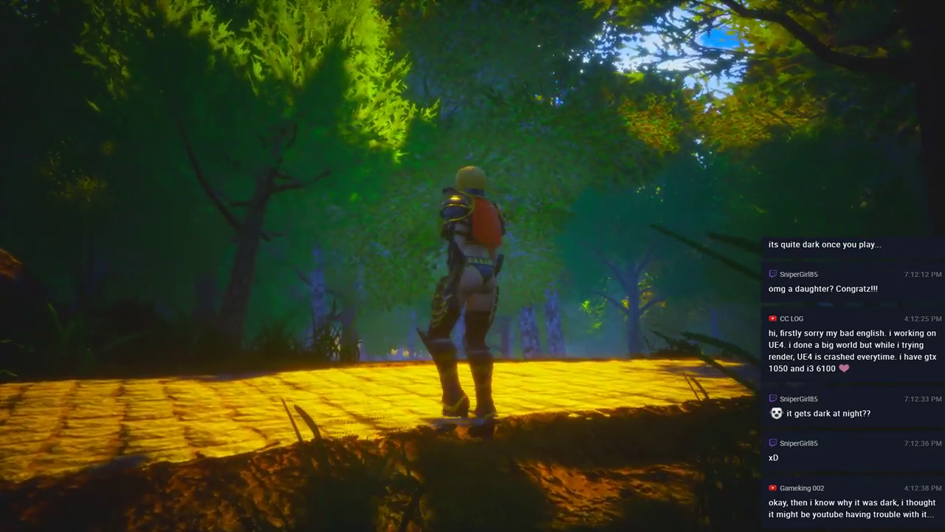
key(w)
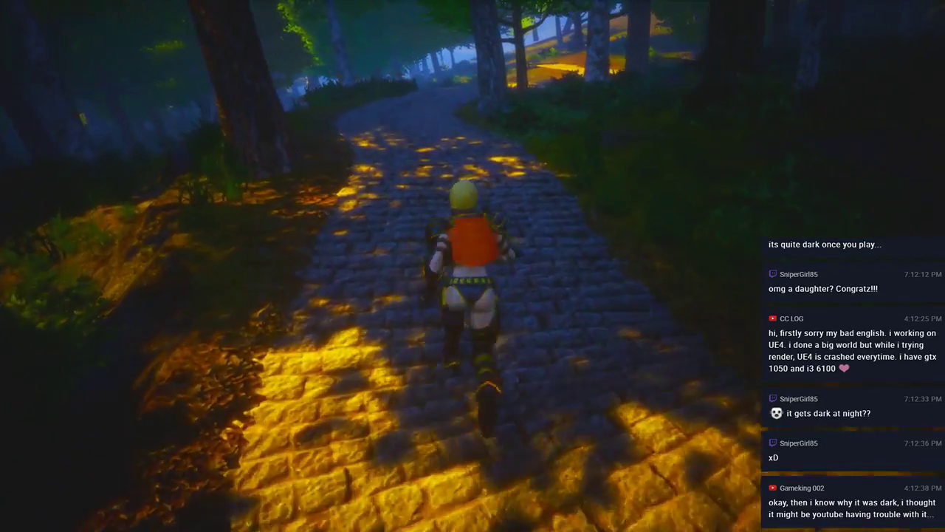
key(w)
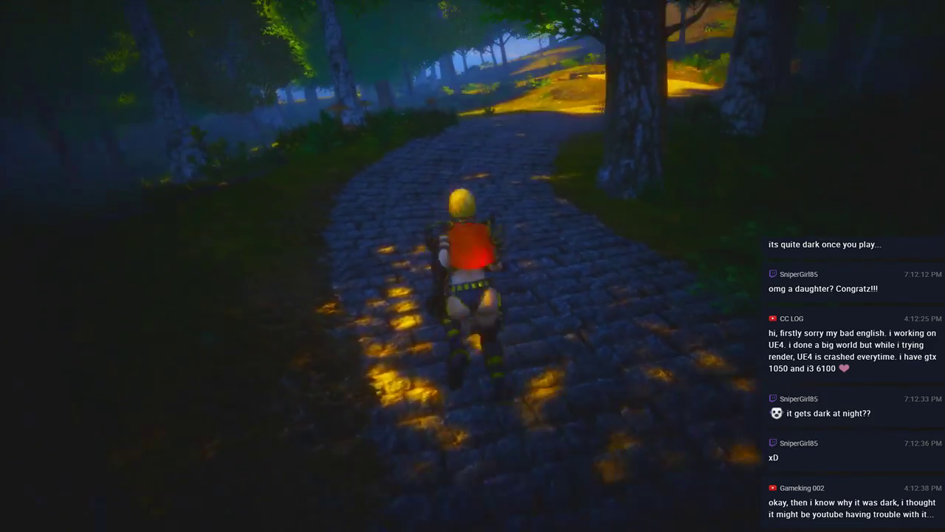
key(w)
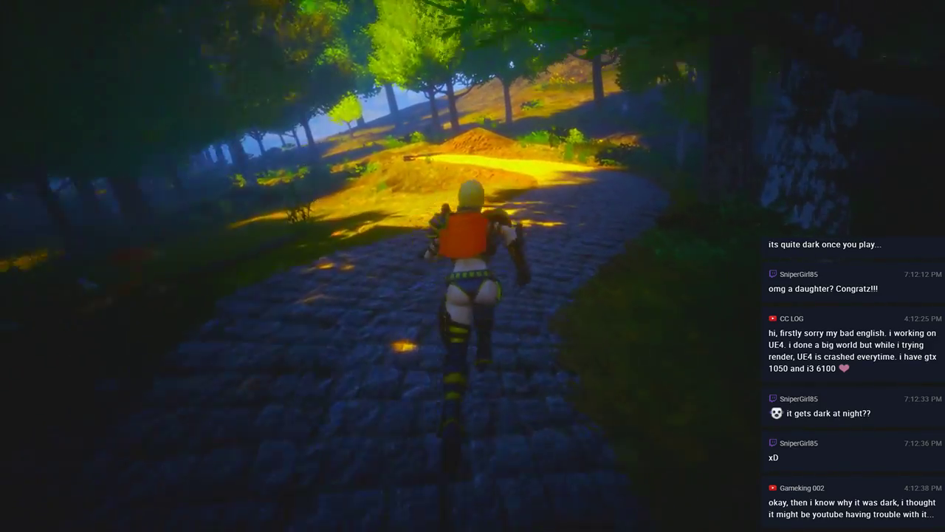
key(w)
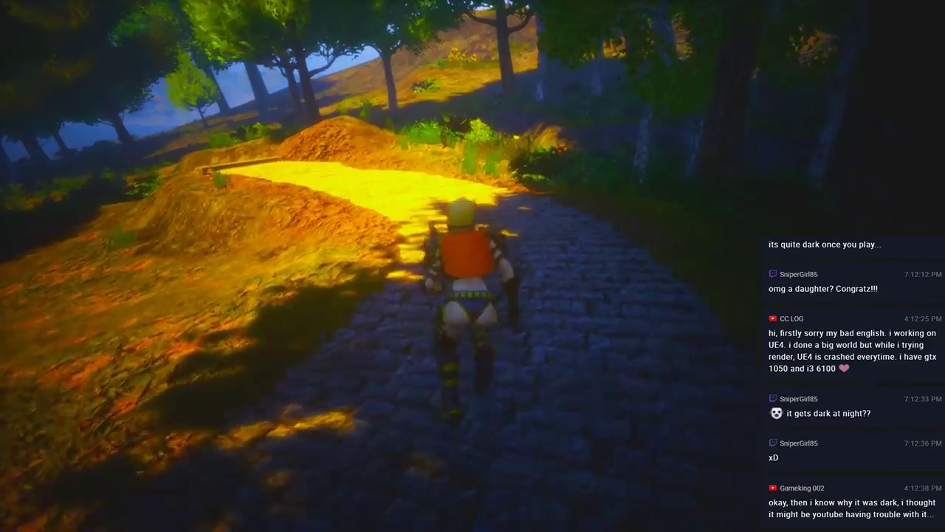
key(w)
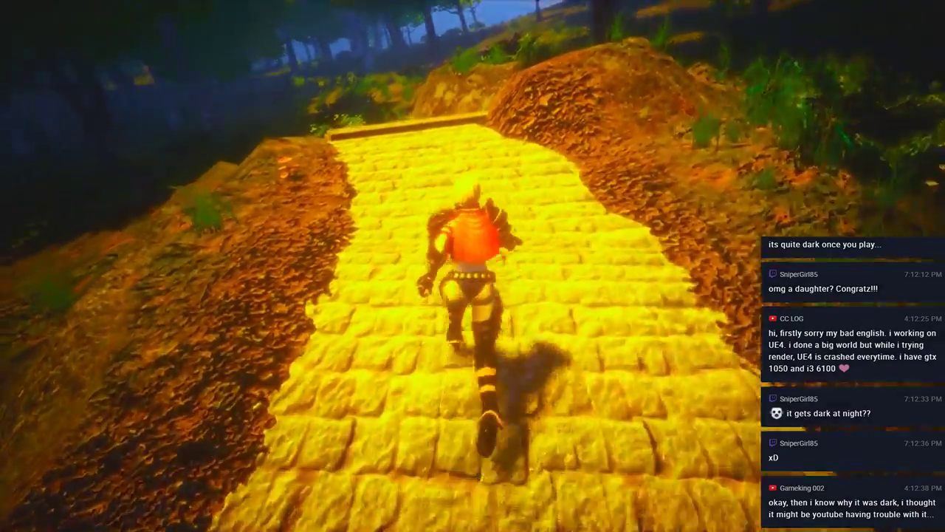
key(w)
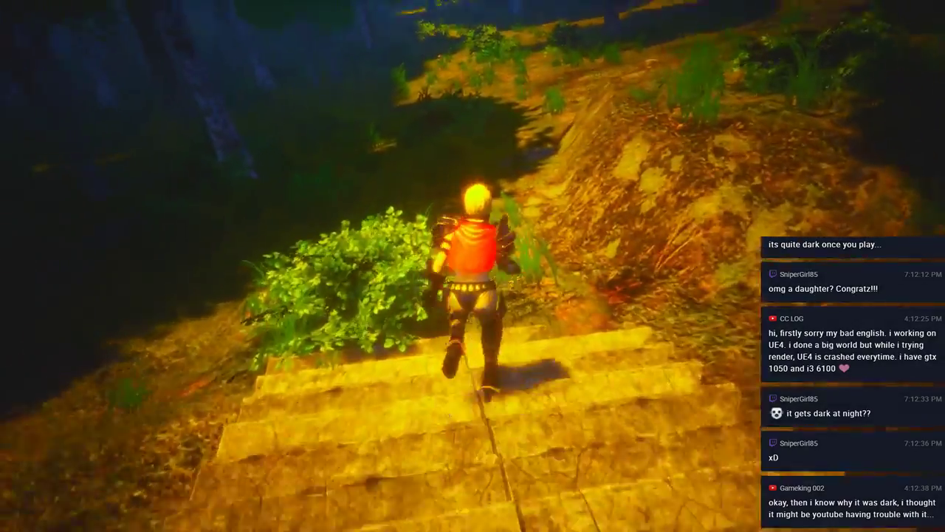
key(w)
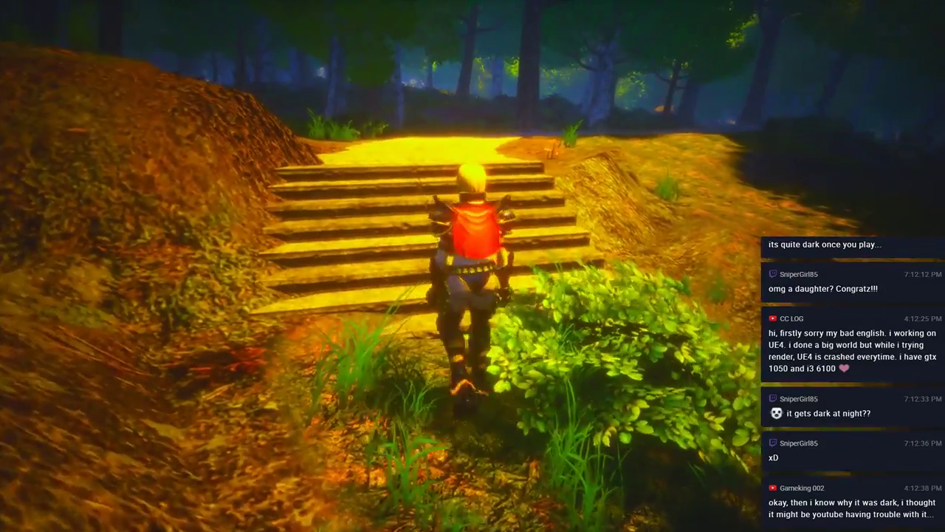
key(w)
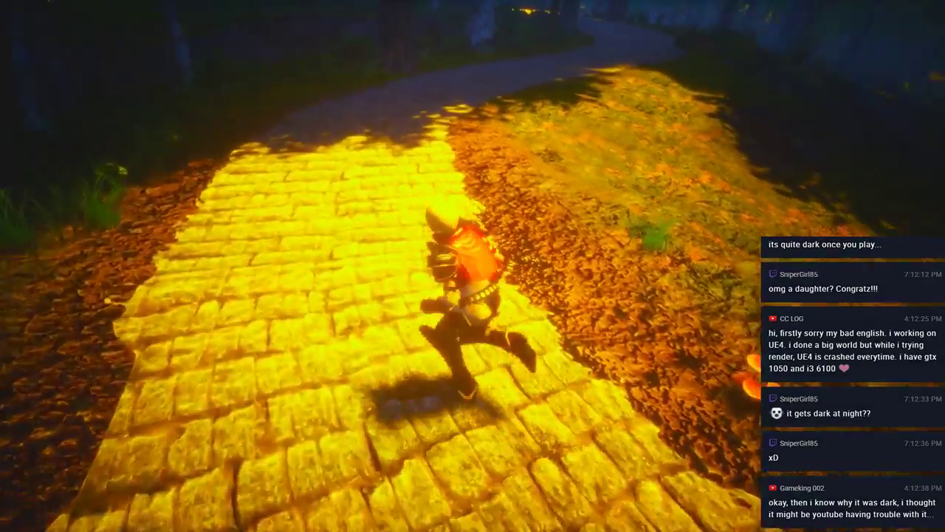
key(w)
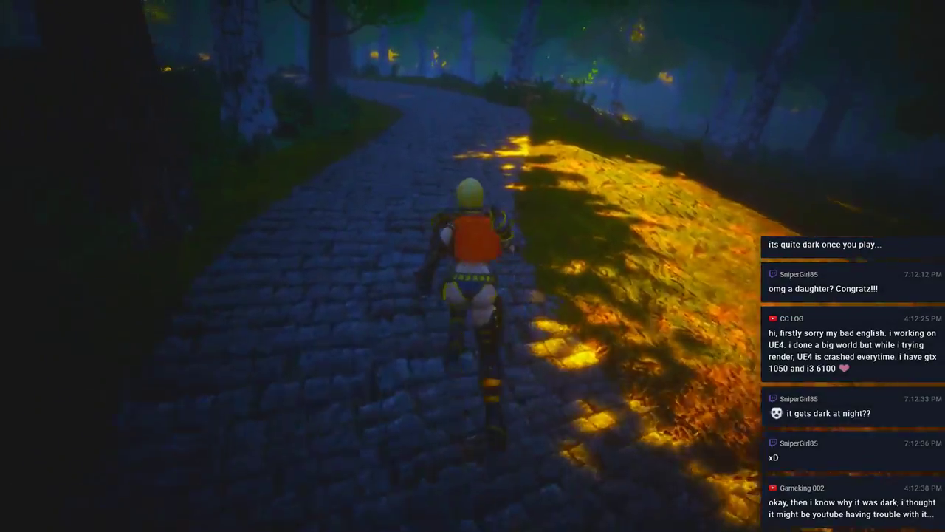
key(w)
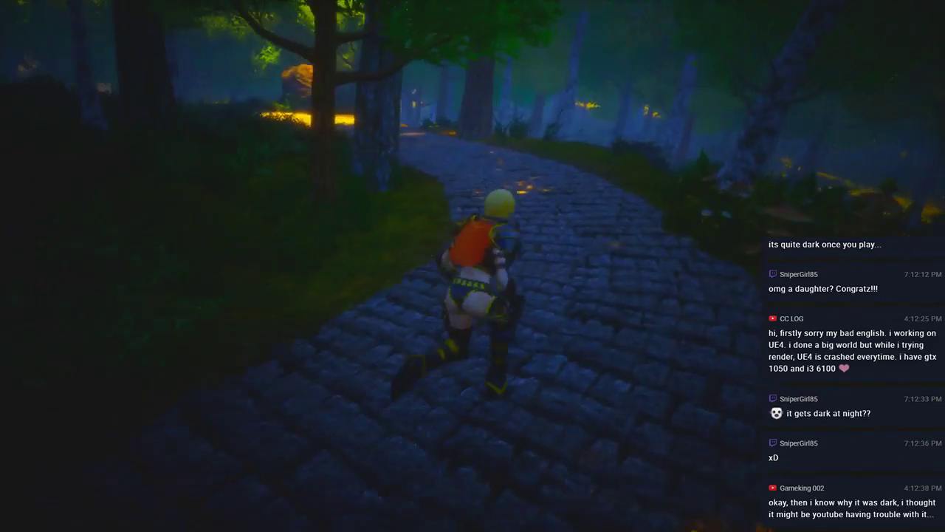
key(w)
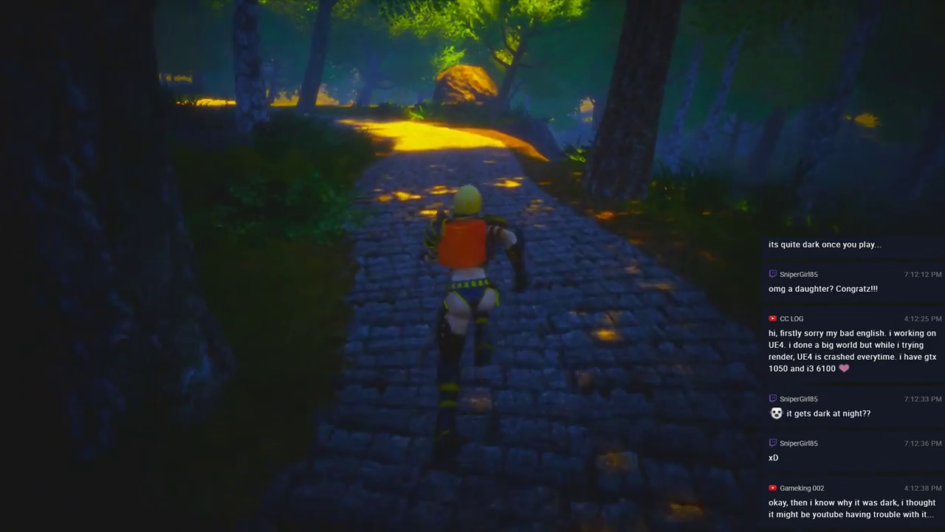
key(w)
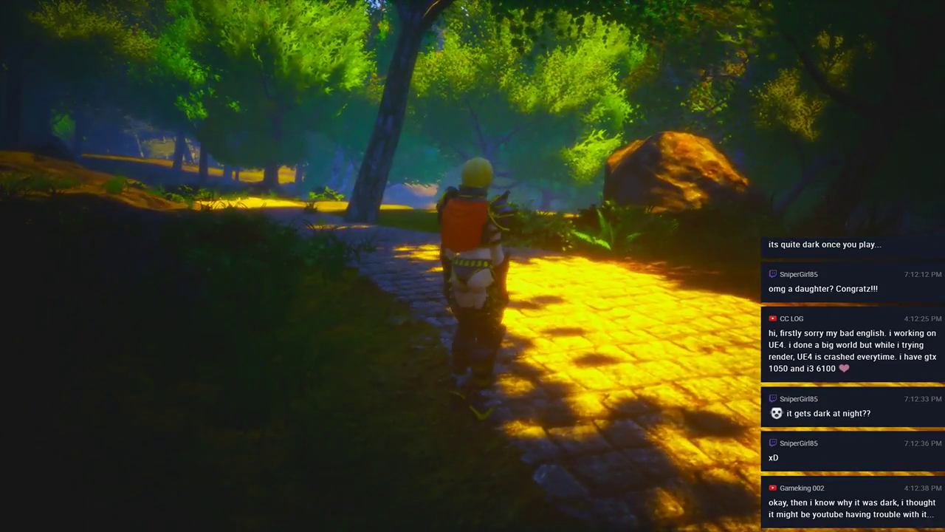
key(Escape)
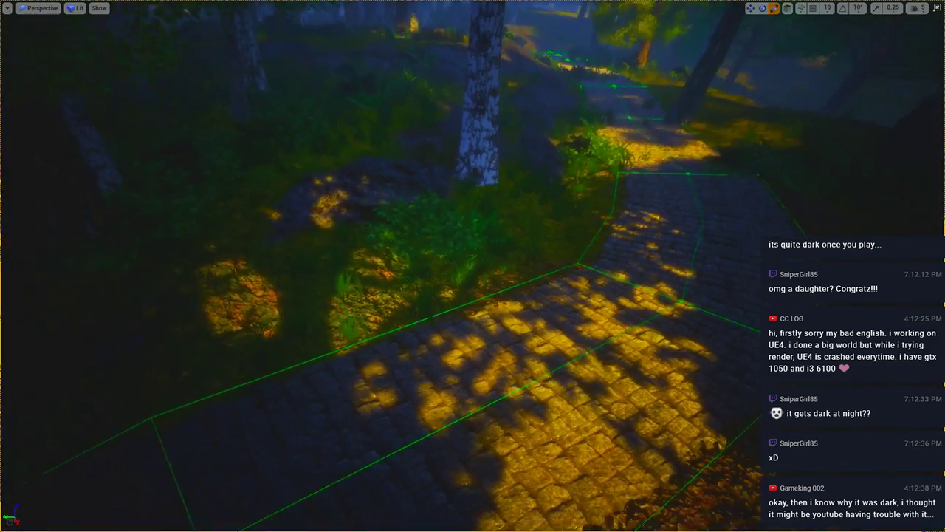
Leave fullscreen and pick the Flatten tool under Landscape mode Sculpt
key(F11)
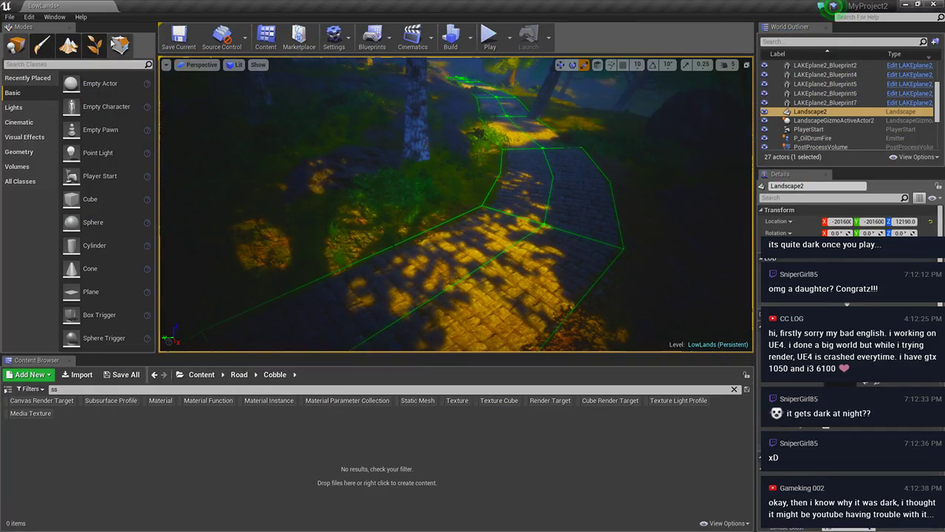
click(74, 51)
click(76, 73)
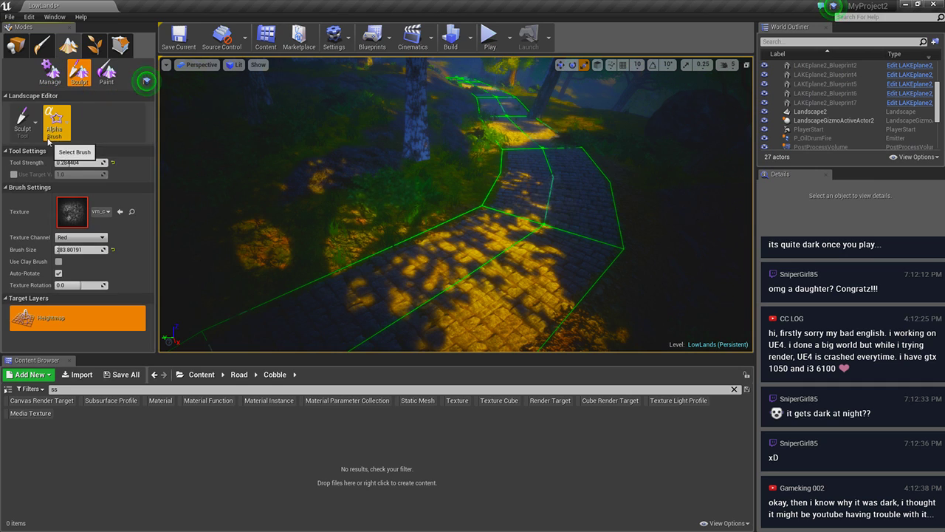
click(36, 135)
click(62, 224)
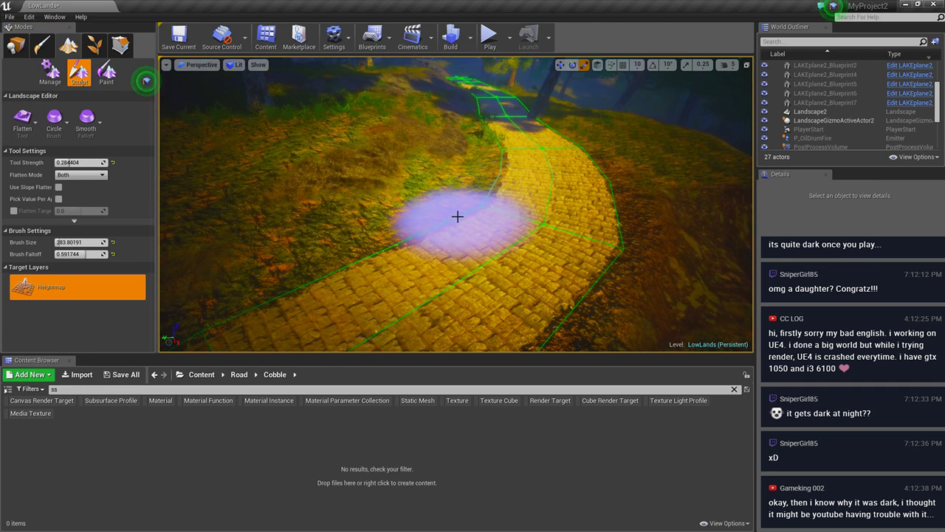
Fly along the road into the forest, then switch to Foliage paint mode
right_drag(405, 241, 405, 240)
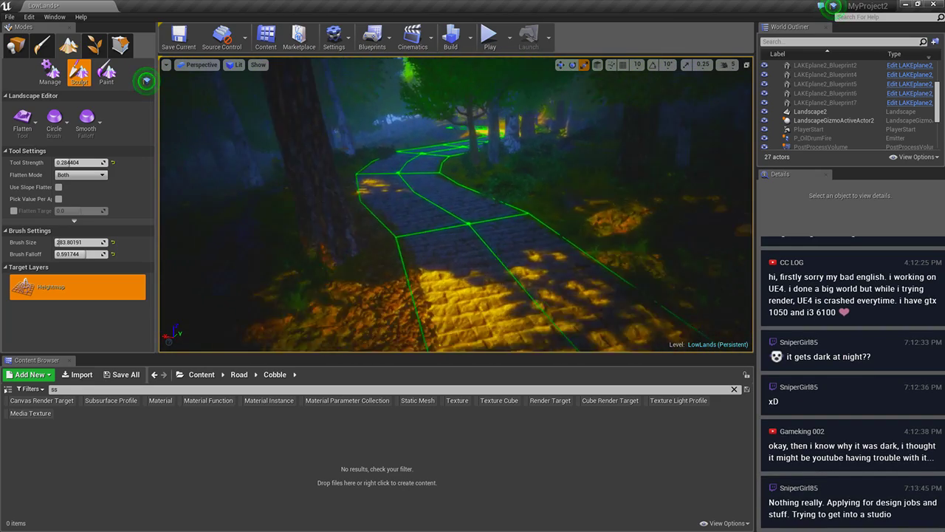
right_drag(477, 204, 477, 204)
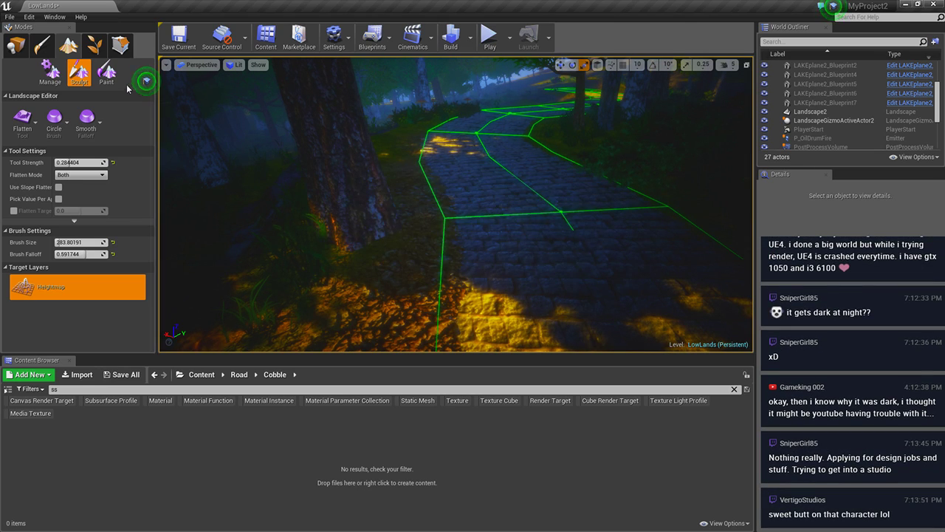
click(104, 72)
click(97, 52)
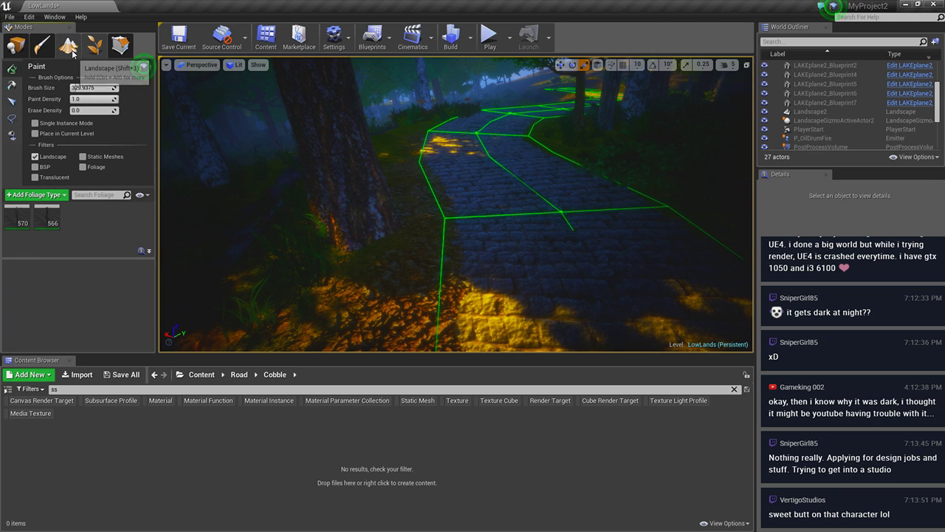
Return to landscape Paint mode and select the Auto target layer
click(70, 48)
scroll(46, 295, down, 2)
scroll(47, 281, down, 3)
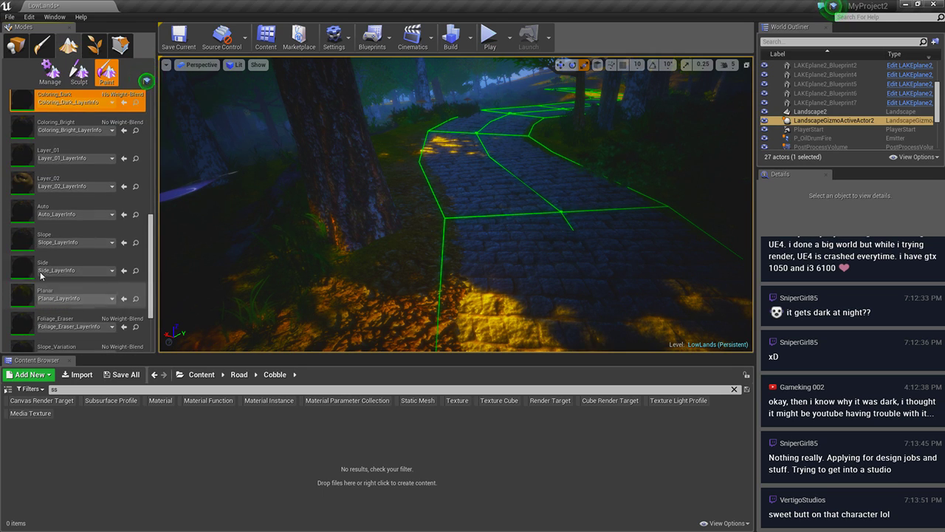
click(44, 210)
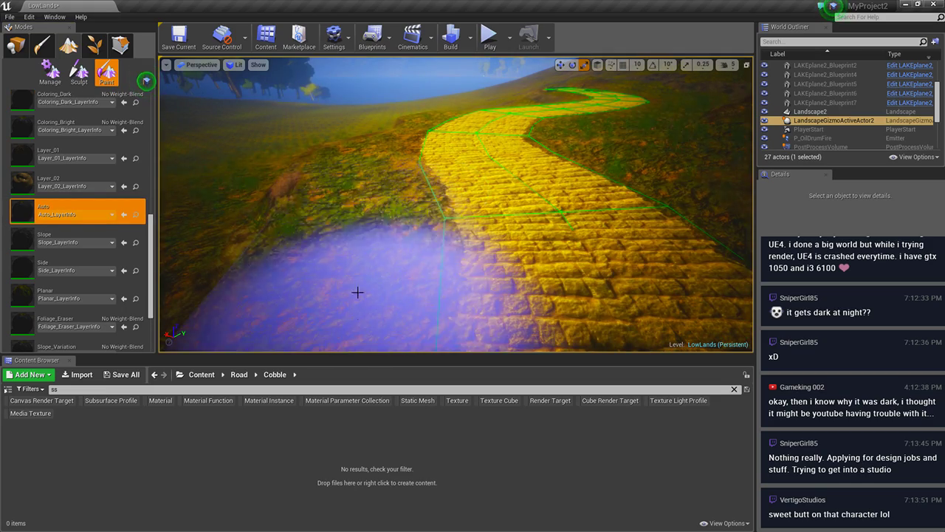
Fly to an overhead view of the cobble road's curve and steps among the trees
right_drag(376, 147, 392, 255)
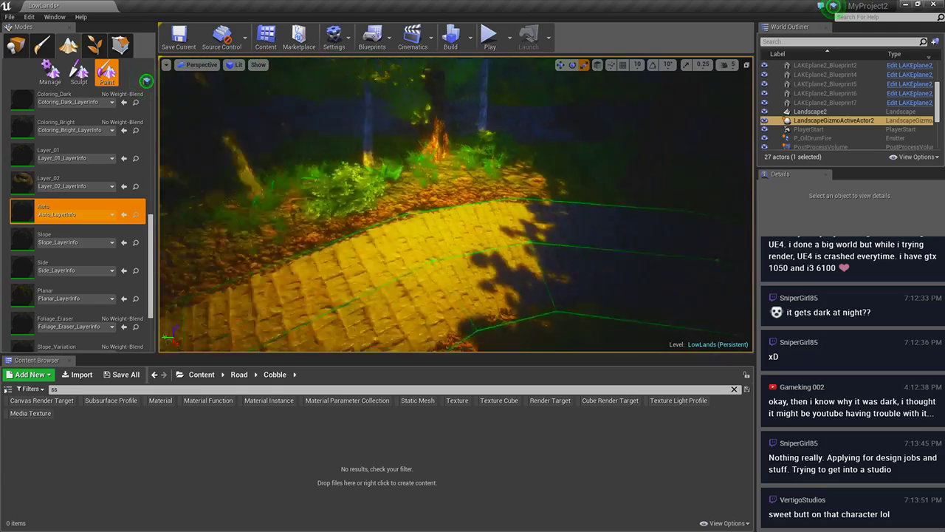
right_drag(624, 224, 624, 224)
right_drag(613, 164, 499, 167)
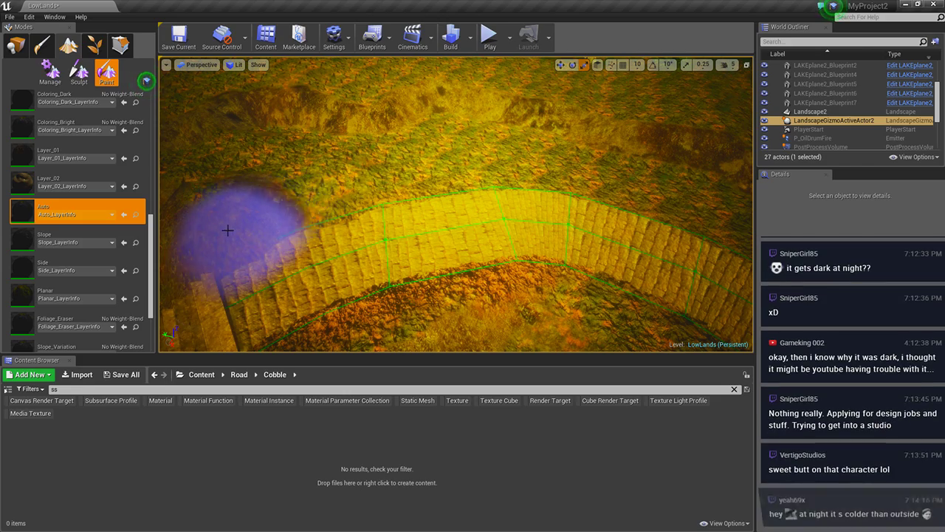
right_drag(226, 194, 633, 158)
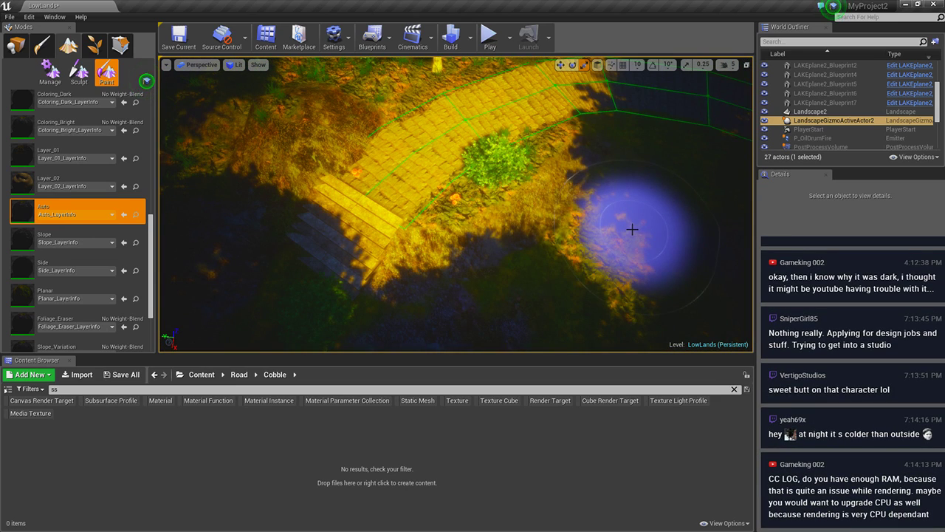
right_drag(632, 229, 620, 184)
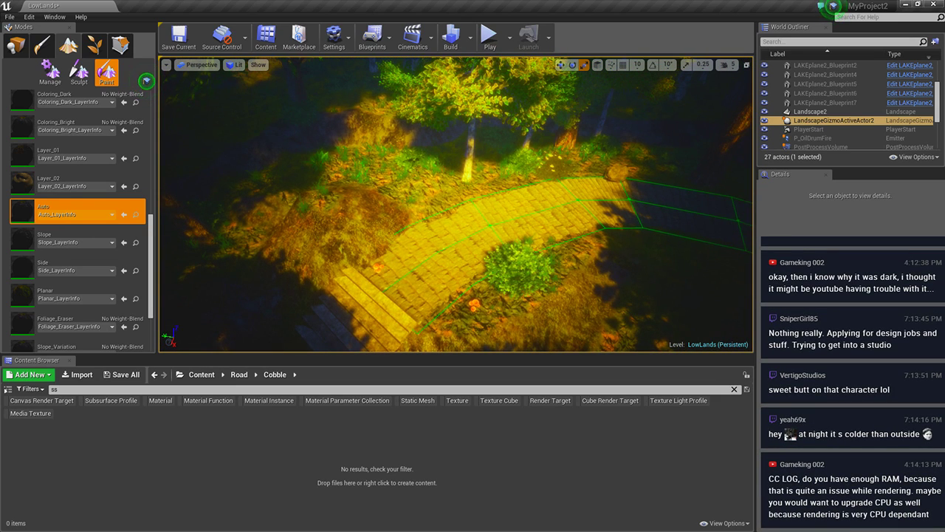
right_drag(214, 211, 221, 192)
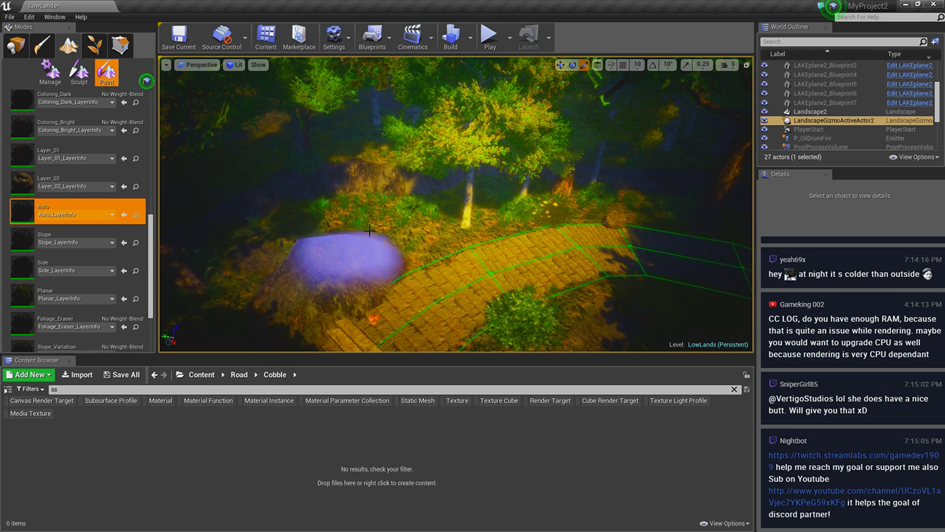
right_drag(337, 264, 348, 214)
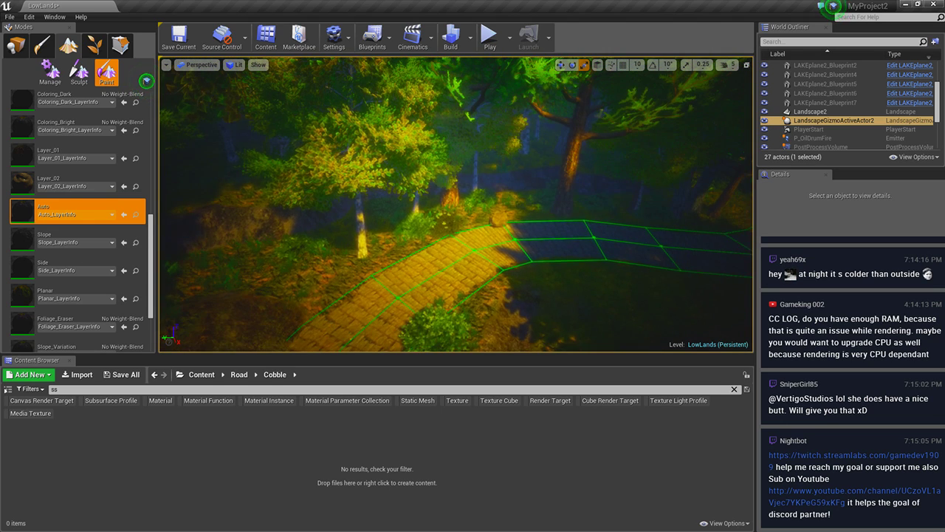
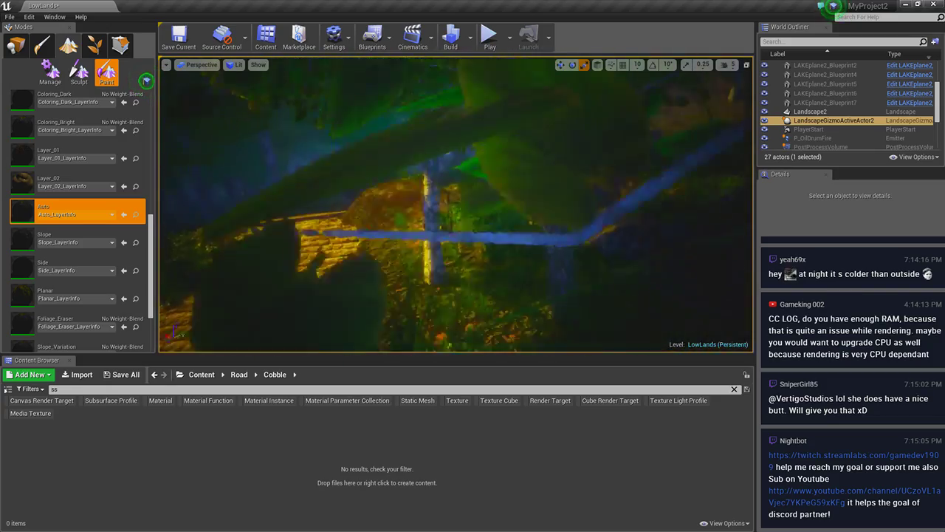
Paint the Side landscape layer onto the ground beside the cobble path
right_drag(354, 221, 660, 152)
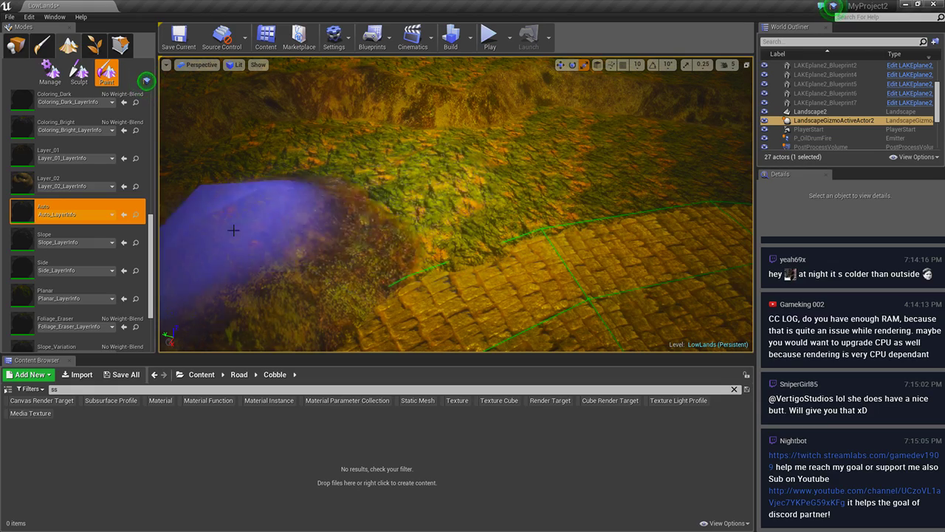
mouse_move(313, 173)
right_down()
mouse_move(325, 184)
mouse_move(540, 133)
right_up()
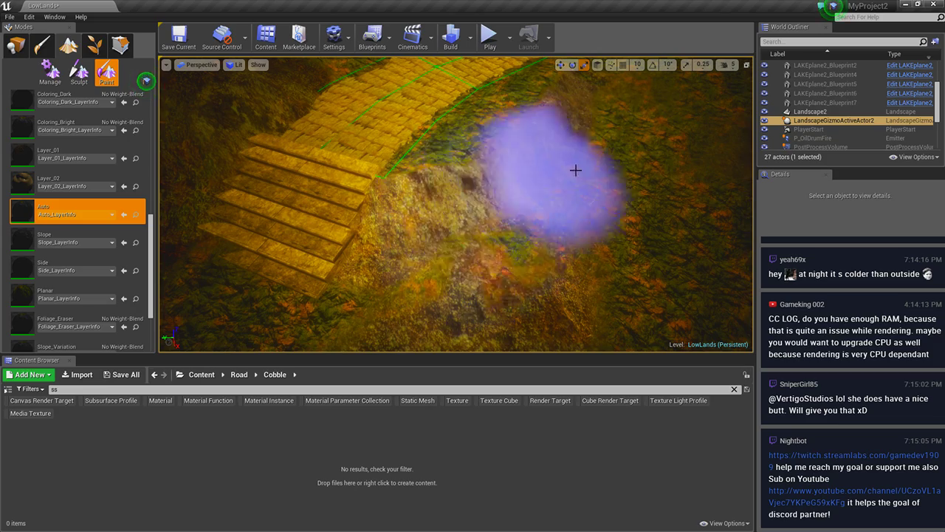
right_drag(681, 200, 603, 218)
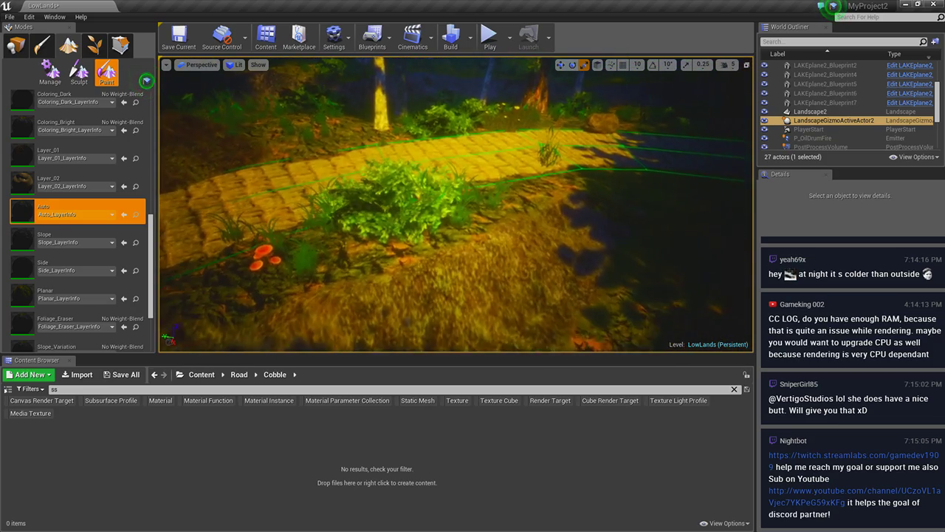
scroll(87, 197, down, 2)
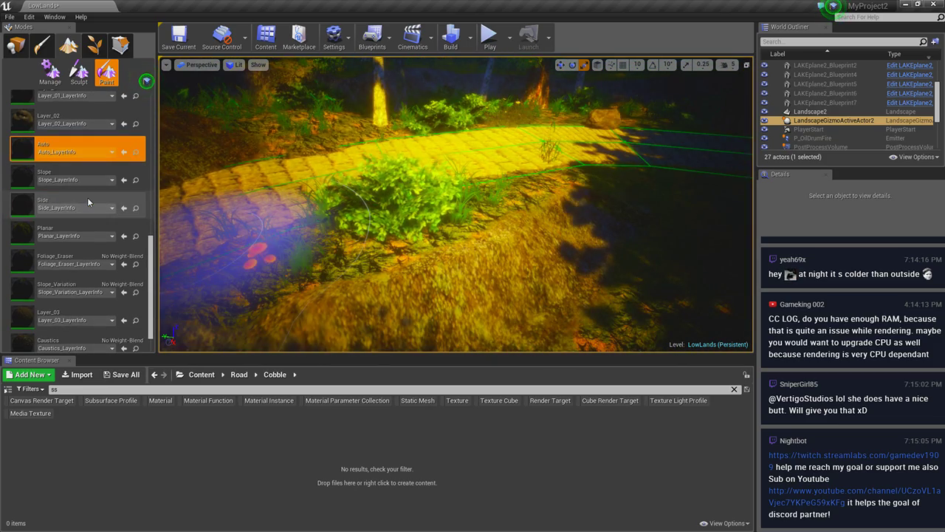
click(71, 192)
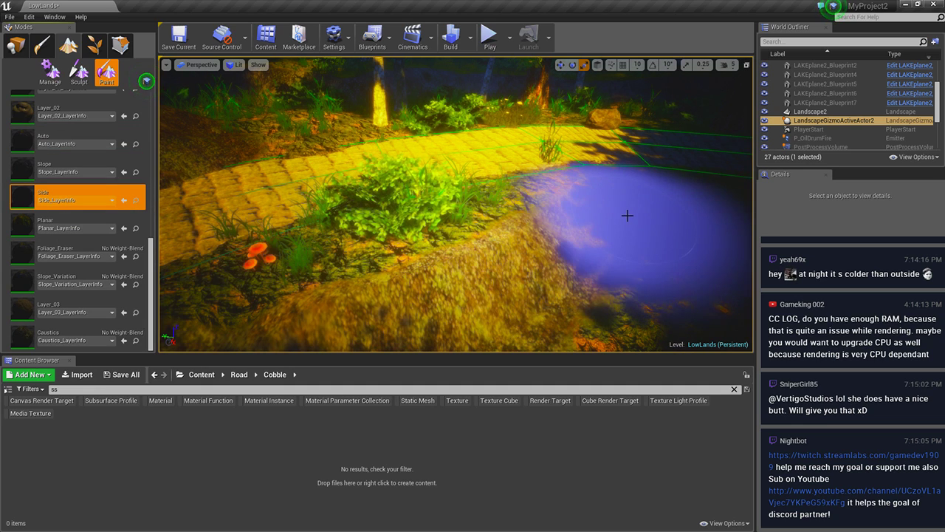
drag(581, 224, 575, 242)
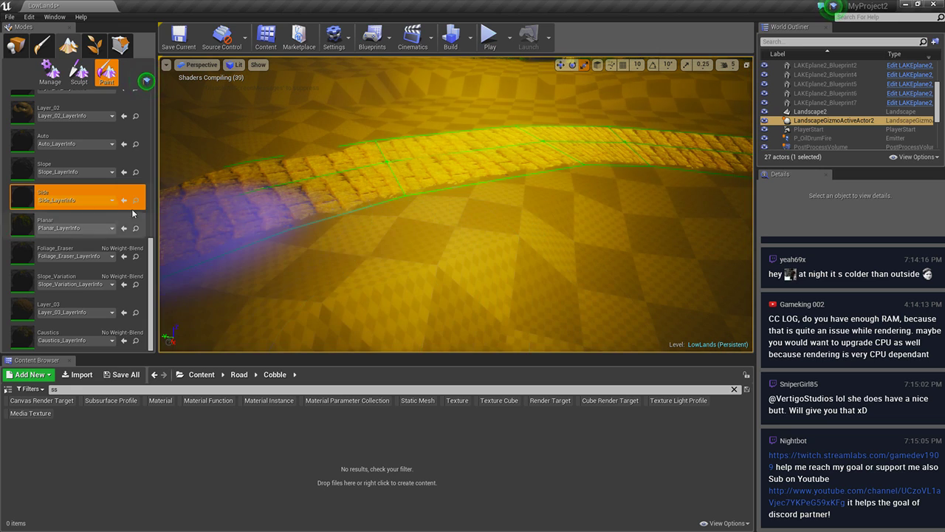
Paint the Planar layer over the ground and slopes along the cobble road
click(32, 227)
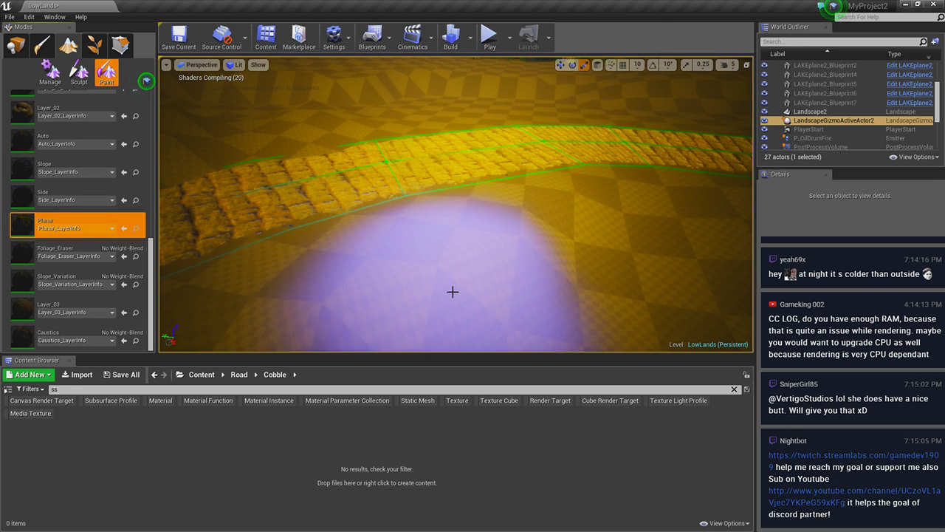
drag(453, 291, 580, 220)
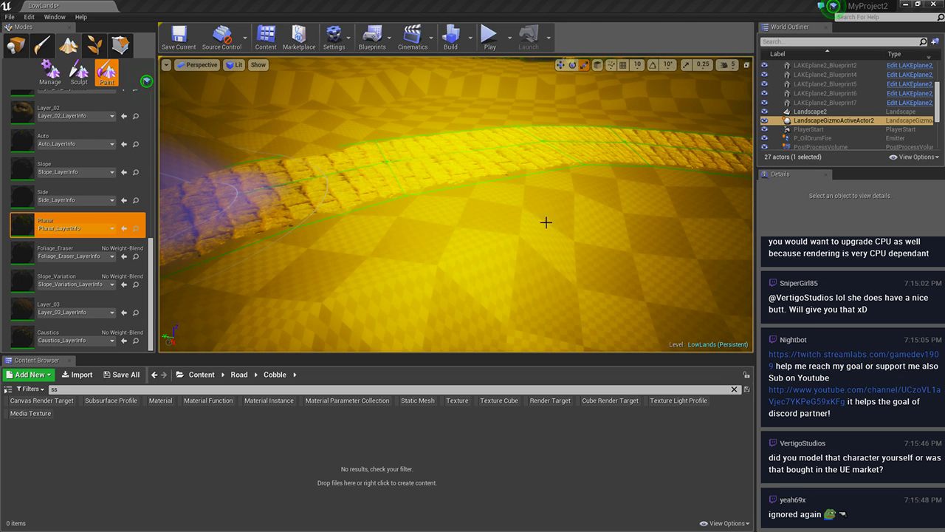
right_drag(530, 171, 517, 192)
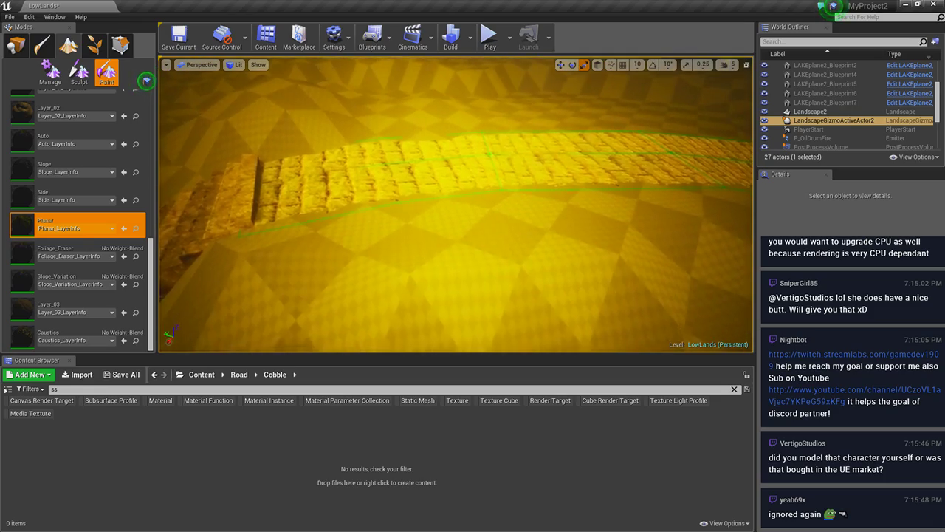
mouse_move(516, 192)
right_down()
mouse_move(473, 221)
mouse_move(458, 207)
right_up()
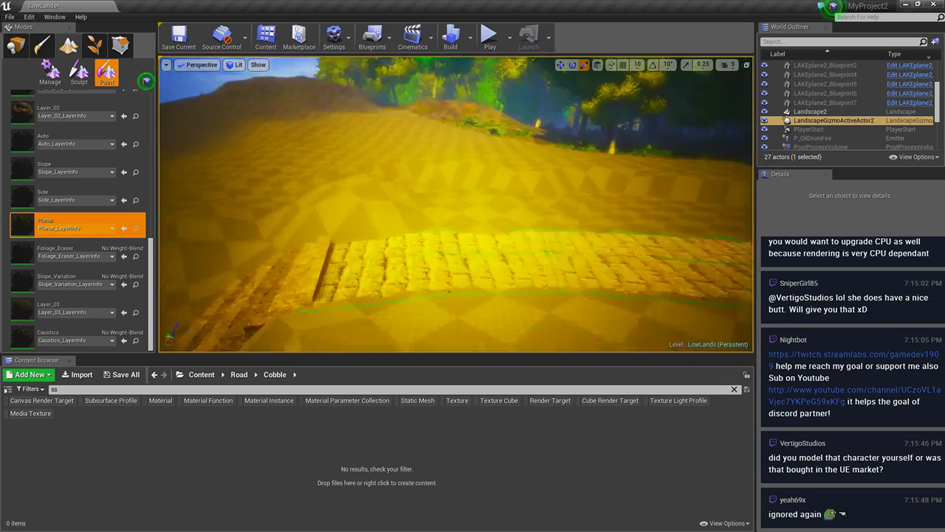
mouse_move(526, 217)
right_down()
mouse_move(517, 221)
mouse_move(576, 246)
right_up()
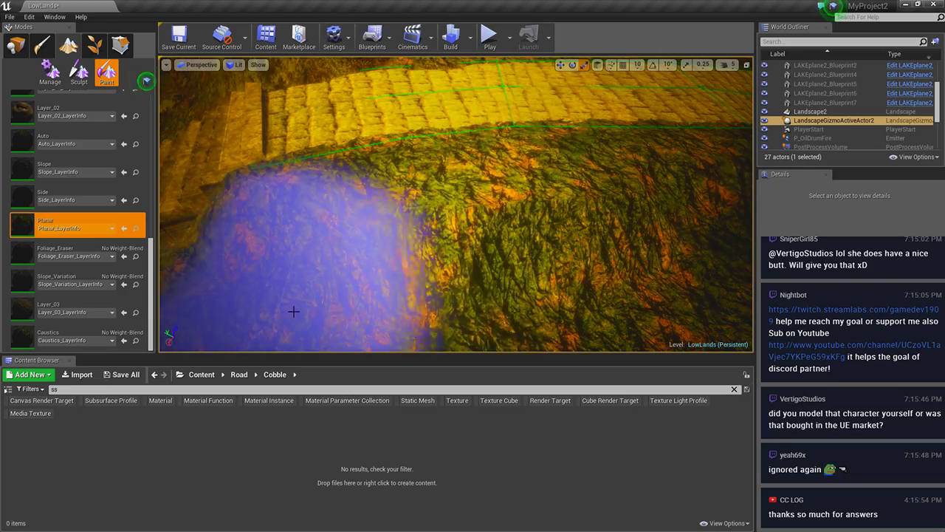
right_drag(293, 312, 367, 236)
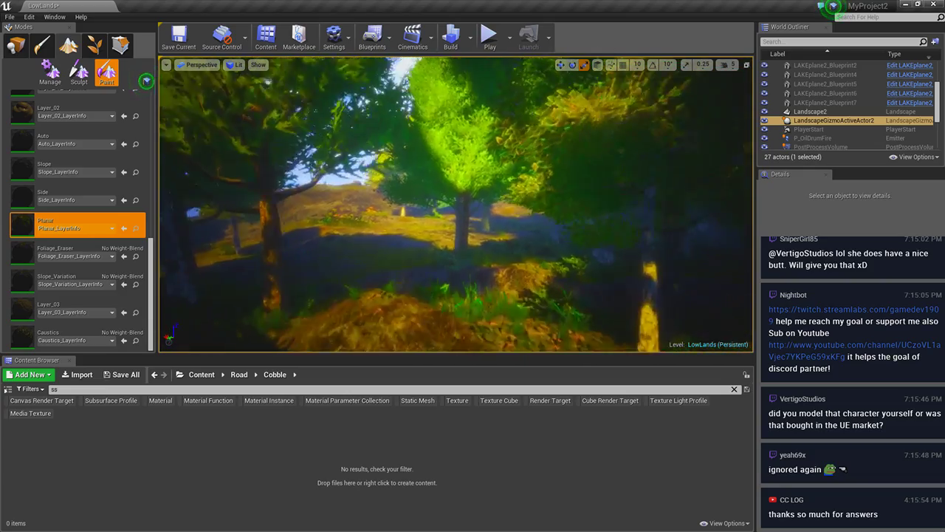
Activate the Sculpt mode Smooth tool and frame the cobble path and stairs
click(79, 72)
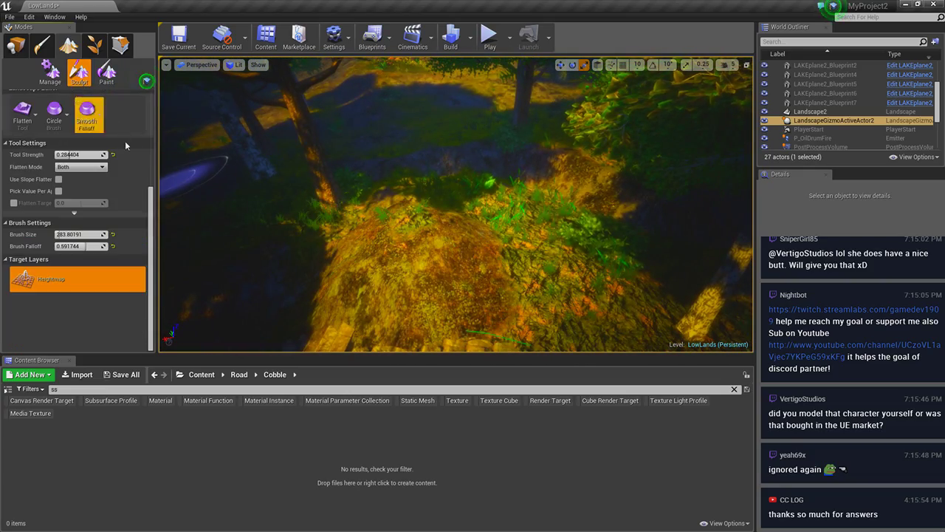
click(26, 123)
click(39, 192)
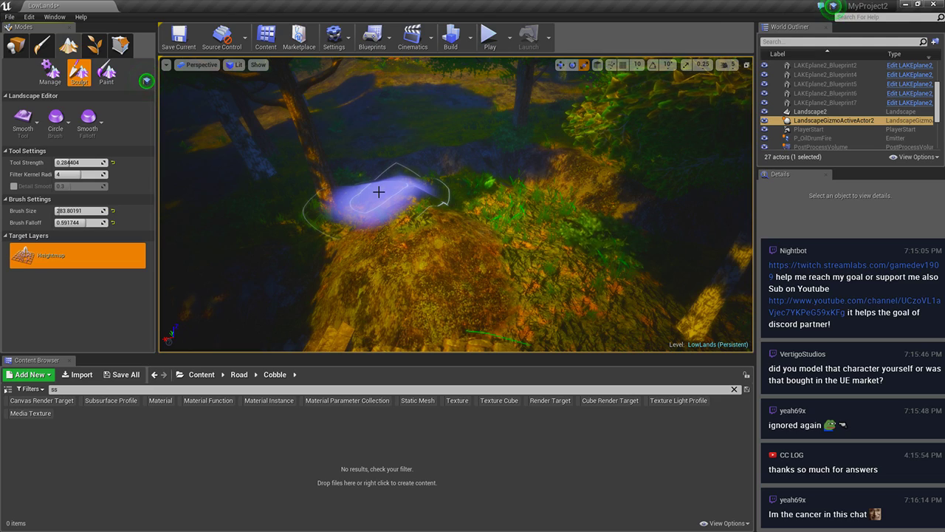
scroll(398, 204, down, 5)
scroll(407, 235, down, 5)
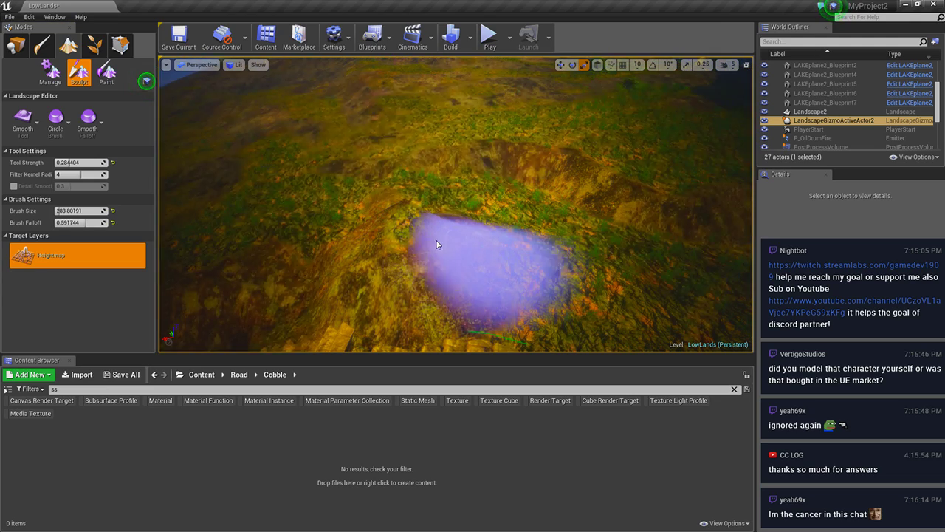
scroll(385, 236, up, 5)
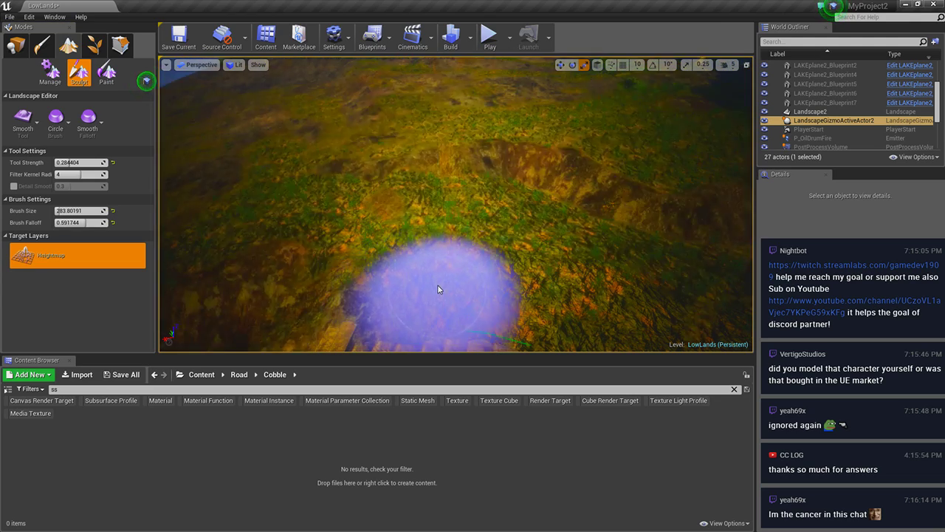
scroll(439, 289, up, 5)
right_drag(336, 262, 336, 261)
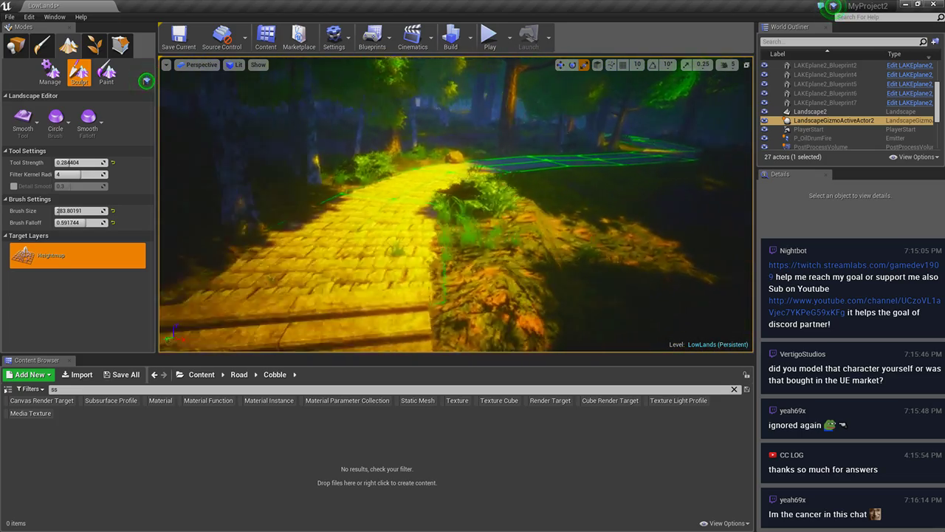
right_drag(618, 247, 618, 247)
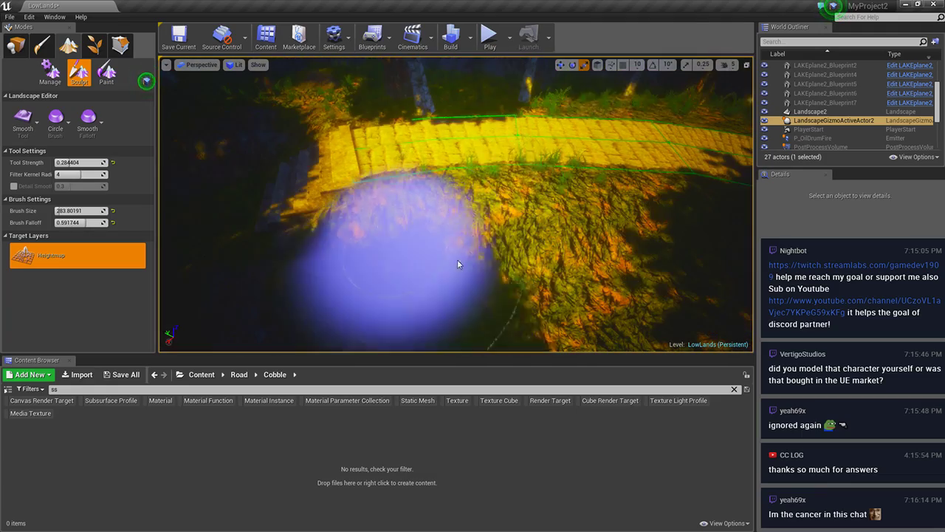
right_drag(376, 294, 375, 294)
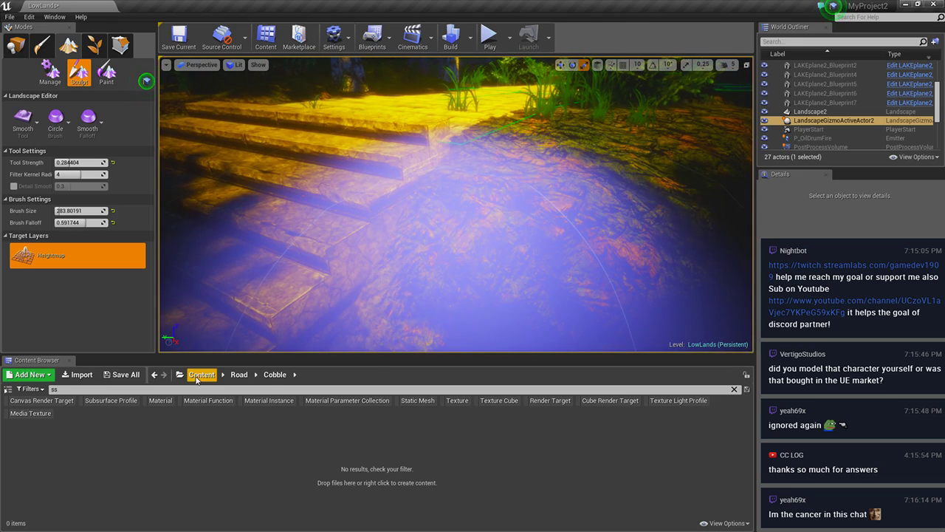
Search the root Content folder for 'bush' and select BogMyrtleBush_01
click(198, 374)
text(bush)
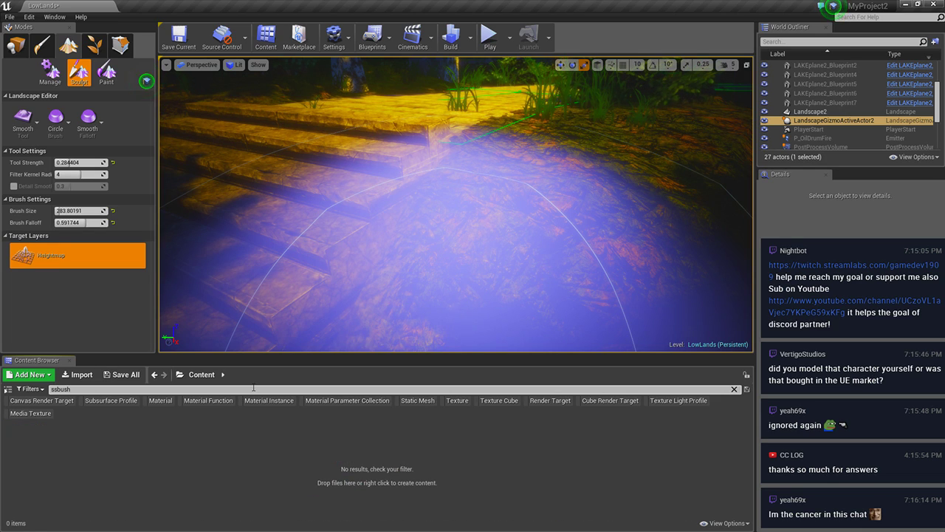
click(216, 379)
text(ush)
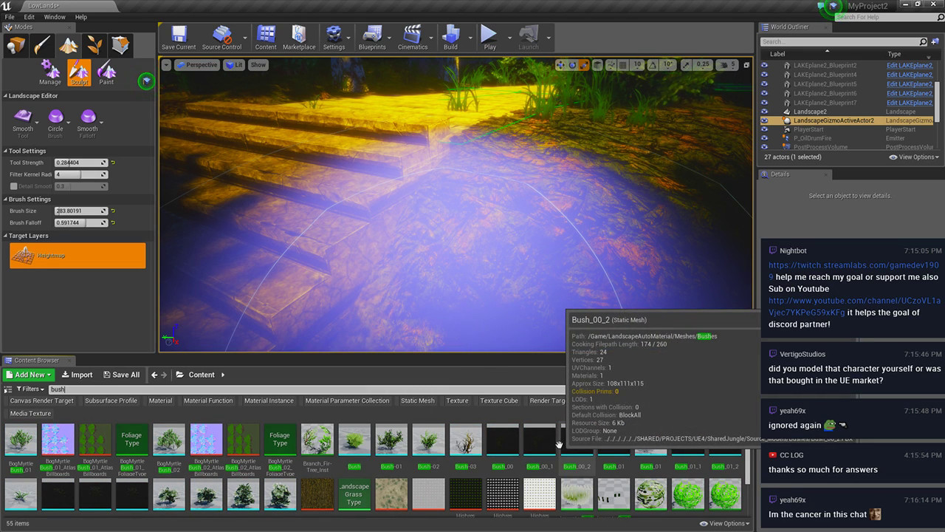
scroll(591, 458, down, 2)
scroll(643, 477, up, 1)
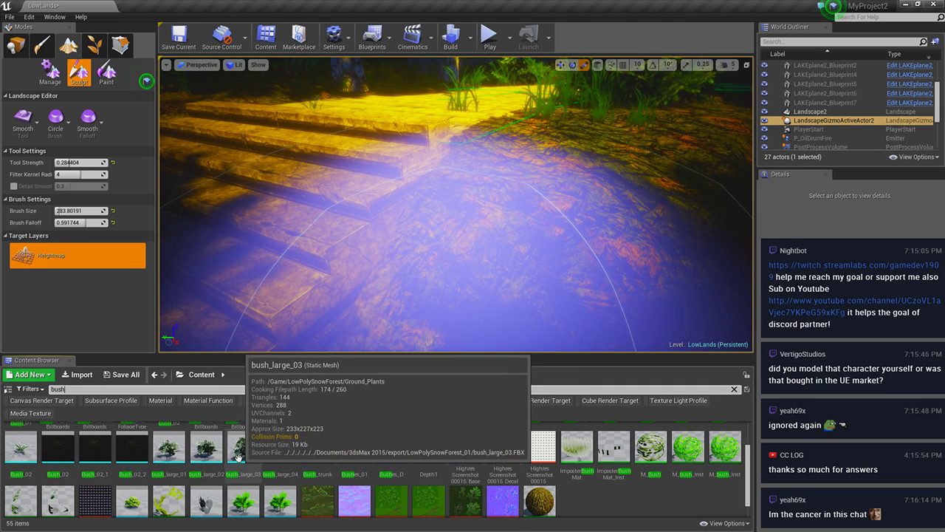
scroll(238, 456, up, 2)
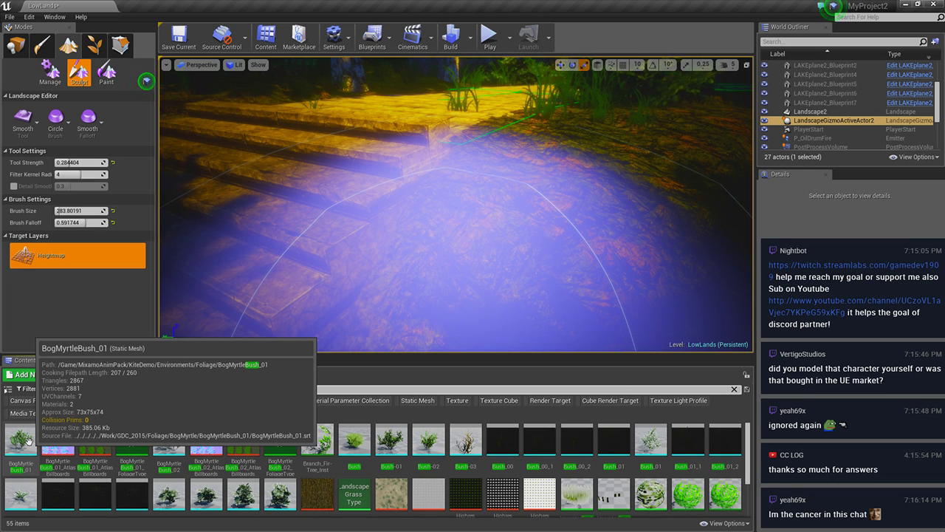
click(29, 441)
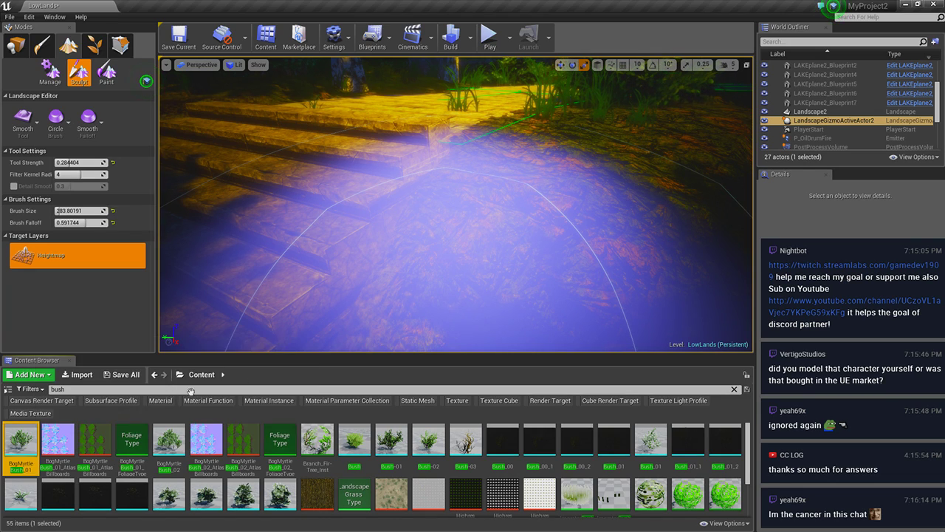
In Place mode, select the bush by the stairs, enlarge it and frame it
click(15, 44)
click(480, 142)
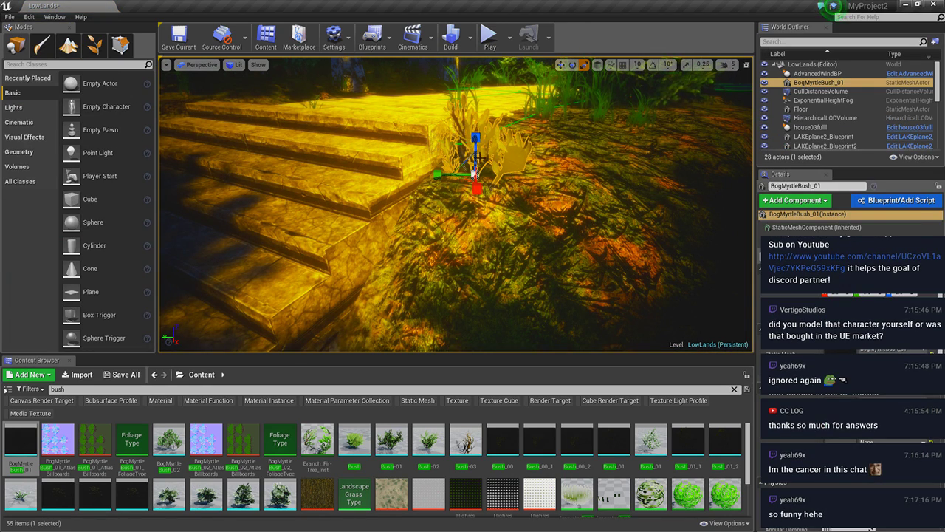
scroll(473, 174, up, 1)
scroll(473, 174, up, 2)
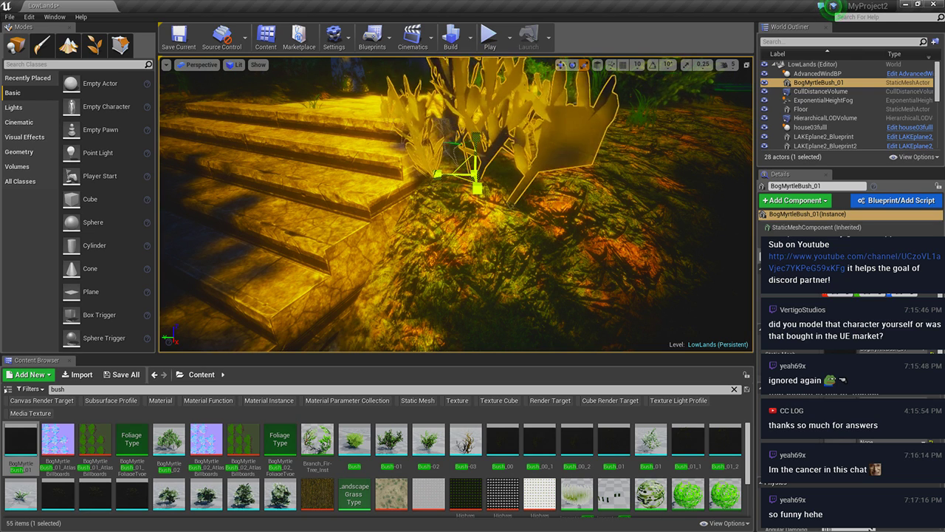
scroll(473, 174, up, 3)
scroll(474, 174, up, 3)
drag(473, 174, 502, 169)
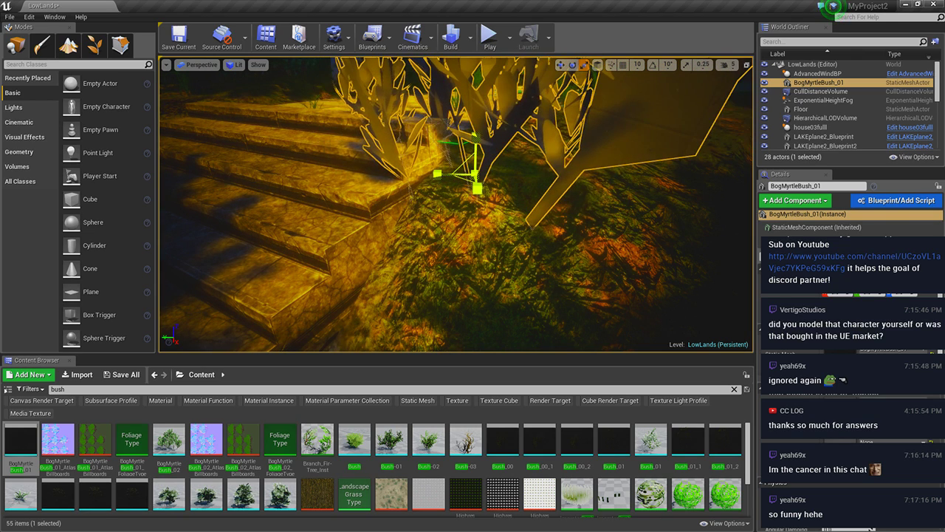
key(f)
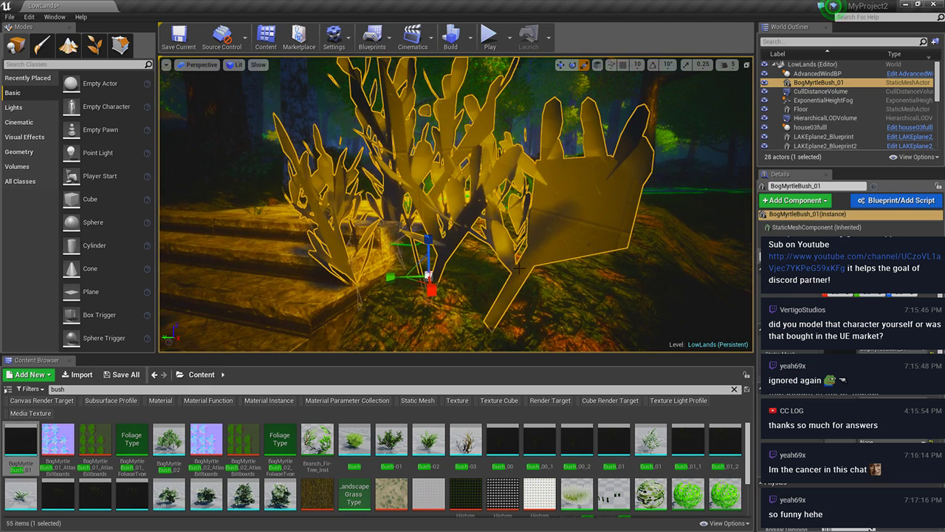
Place Bush-02 beside the stairs and delete the old BogMyrtleBush_01
click(425, 436)
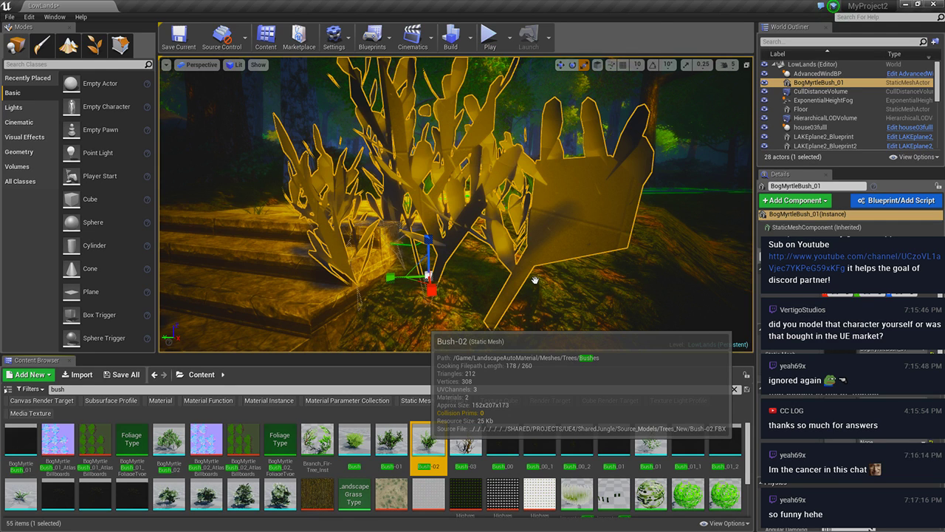
drag(535, 280, 535, 280)
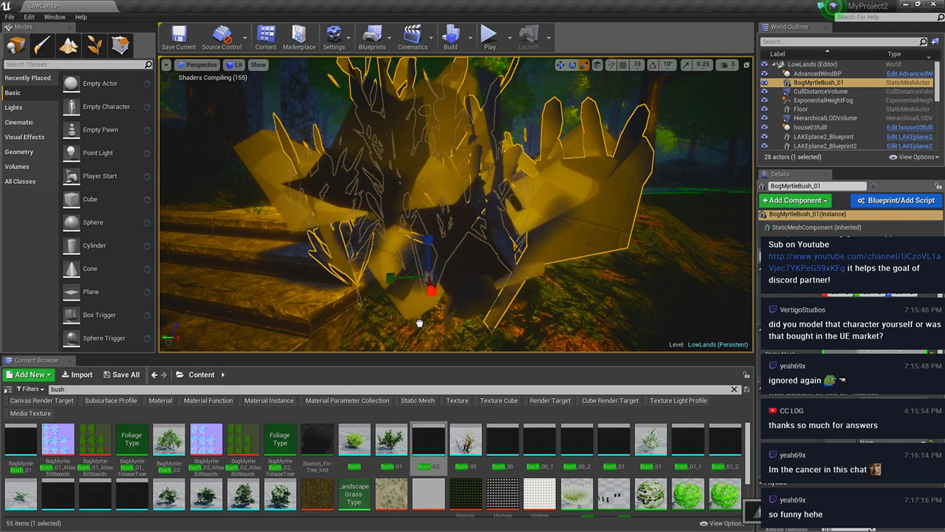
drag(569, 301, 569, 300)
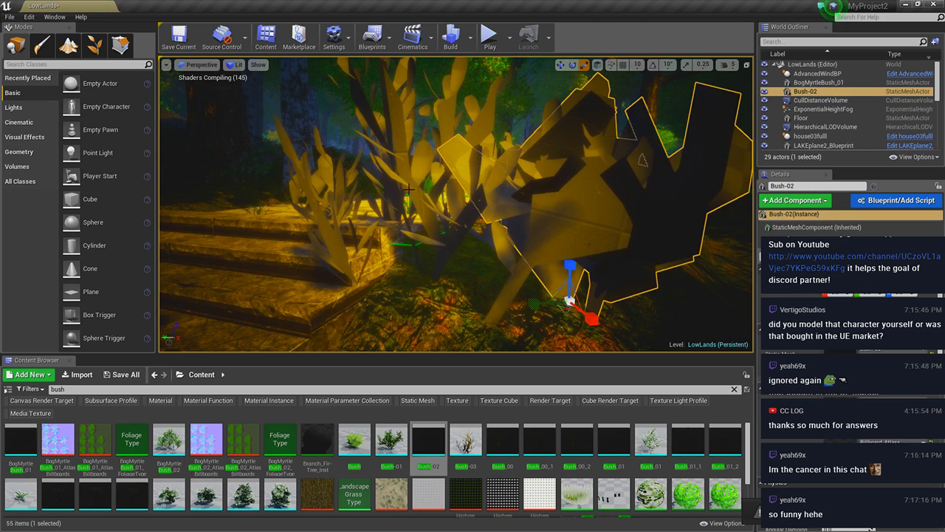
click(444, 199)
key(Delete)
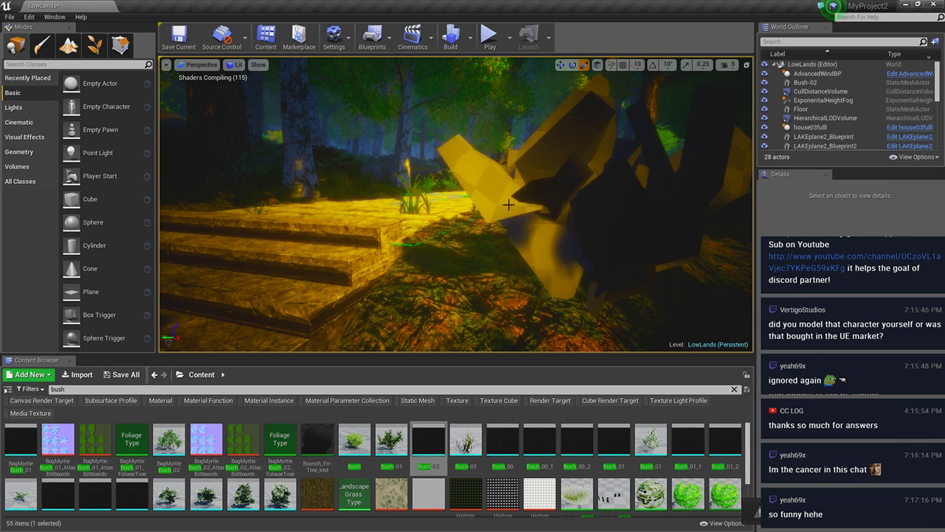
click(576, 244)
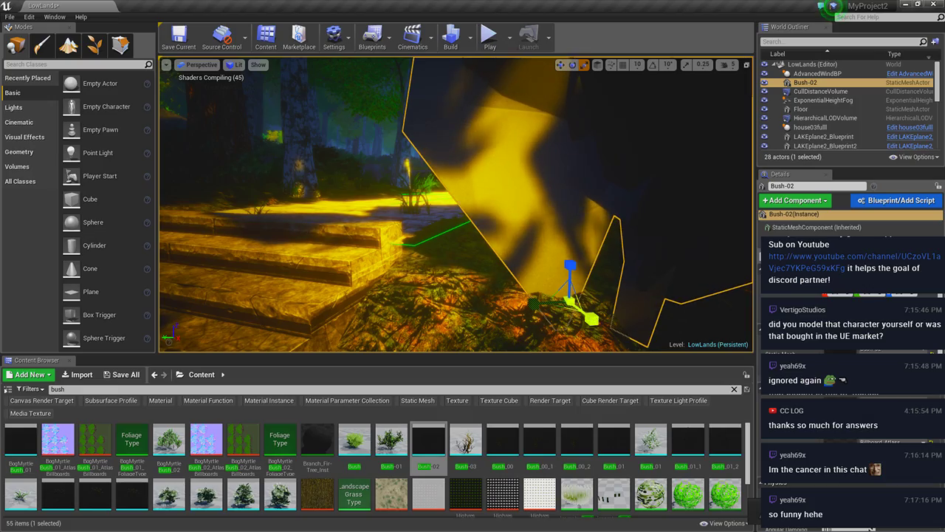
right_drag(593, 319, 593, 347)
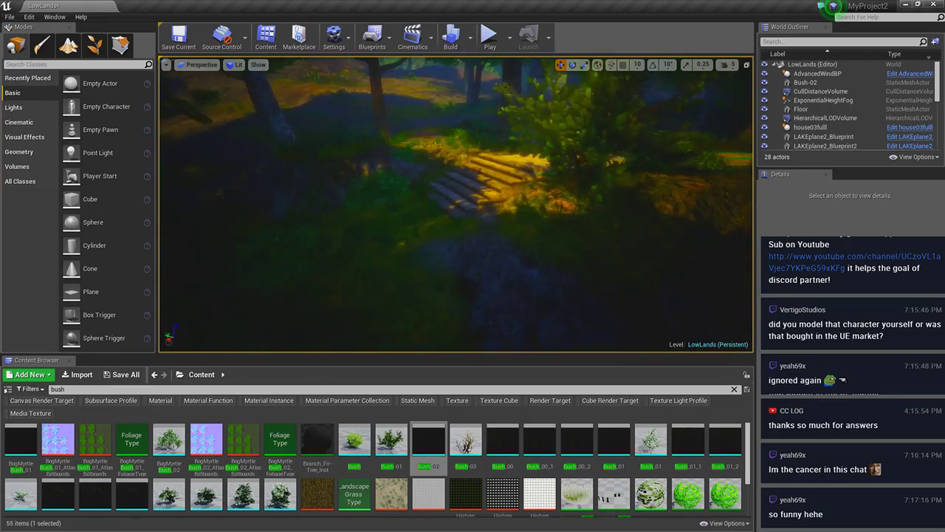
Duplicate Bush-02 toward the camera to create Bush-3
click(561, 170)
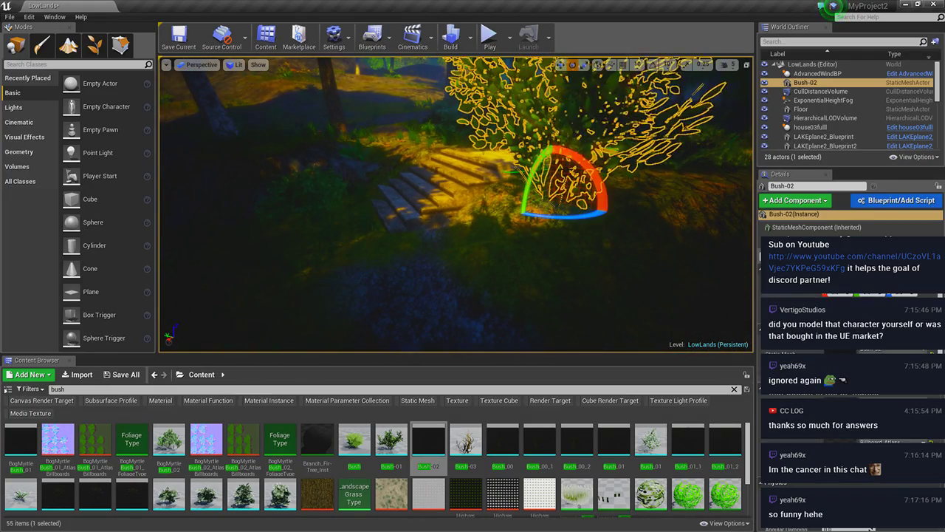
alt+drag(520, 211, 512, 270)
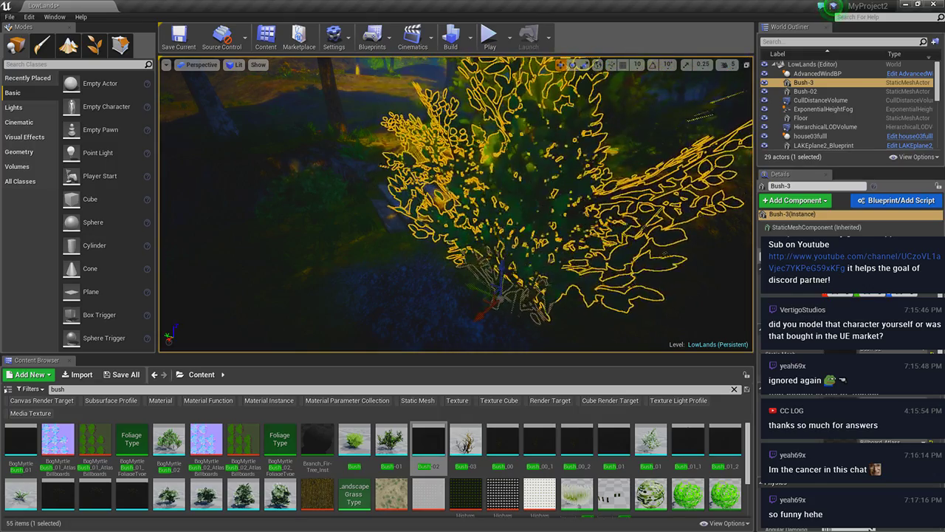
key(Escape)
right_drag(512, 269, 488, 266)
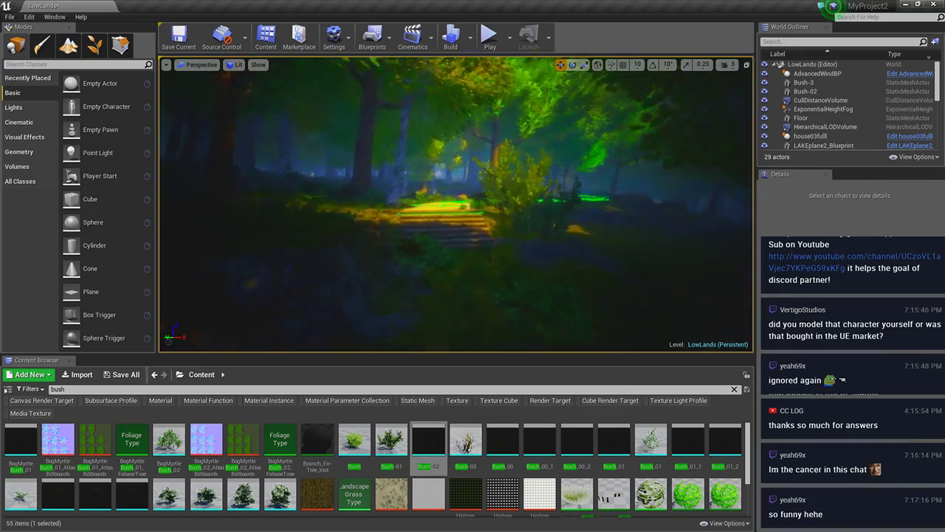
click(584, 221)
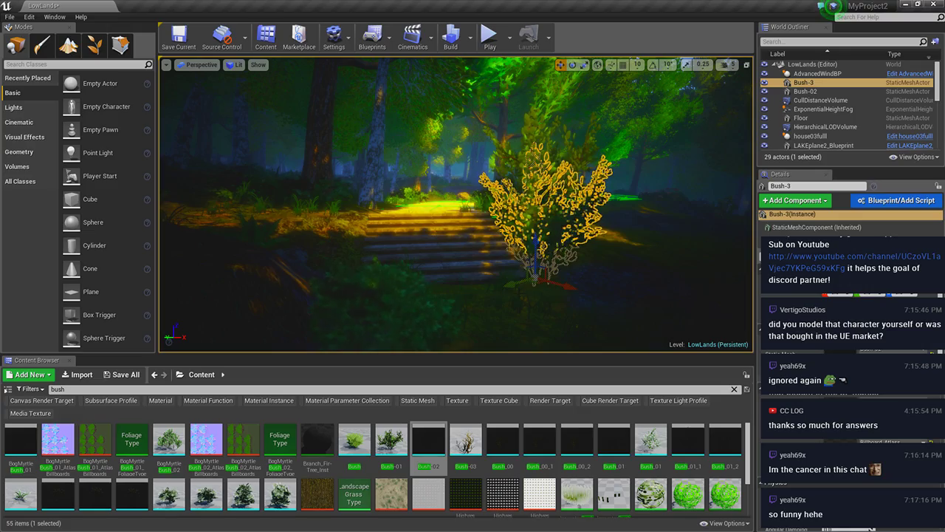
key(Escape)
right_drag(512, 269, 443, 266)
Duplicate Bush-02 and Bush-3 together onto the left side of the path
click(507, 211)
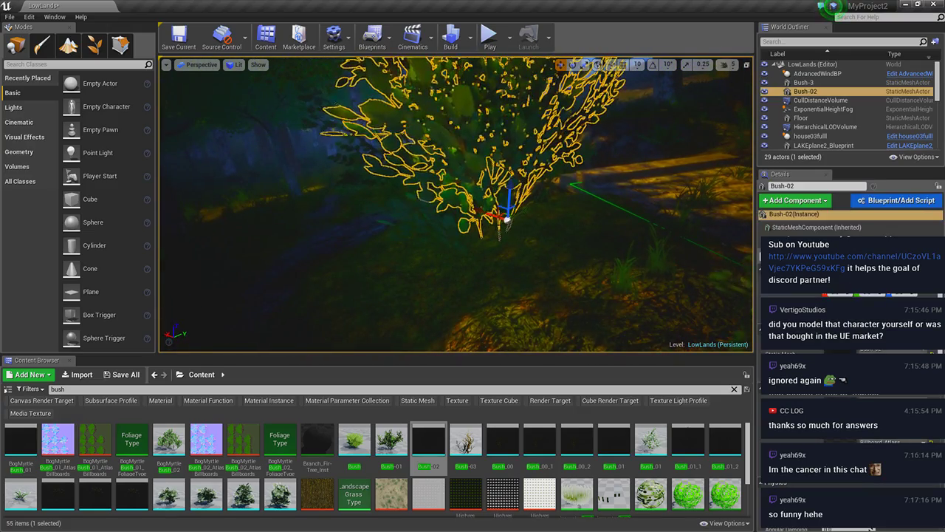
mouse_move(506, 211)
right_down()
mouse_move(586, 207)
mouse_move(597, 193)
mouse_move(501, 172)
right_up()
key(Escape)
click(501, 171)
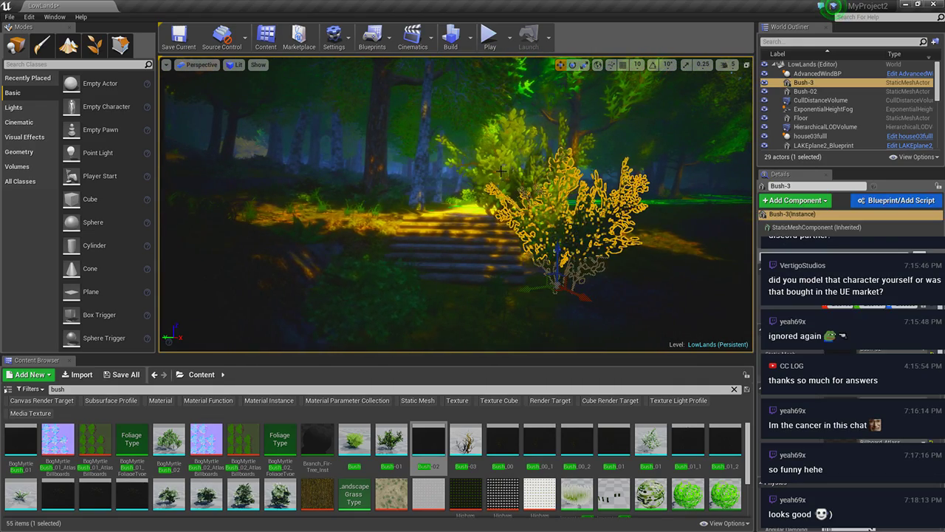
ctrl+click(501, 172)
alt+drag(457, 237, 318, 234)
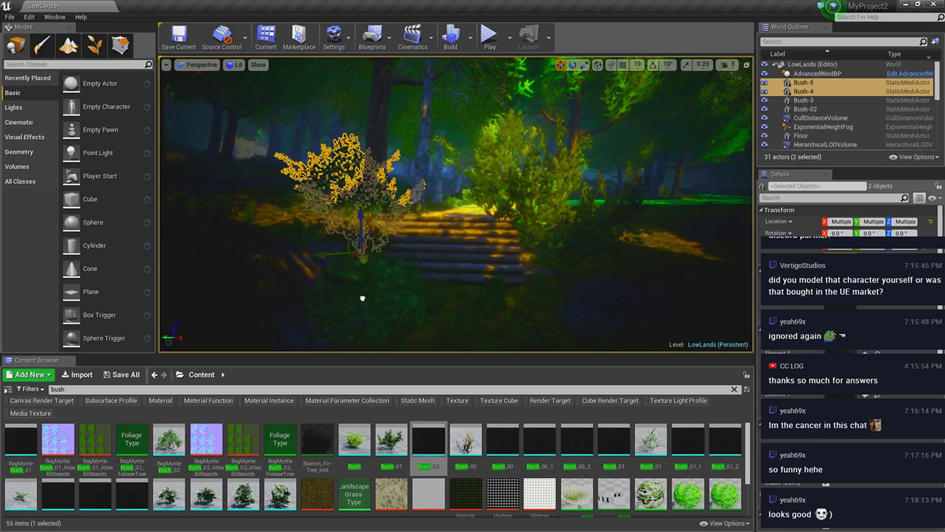
key(Escape)
Duplicate Bush-4 to the right as Bush-6, then rotate and position it by the stairs
right_drag(362, 298, 310, 295)
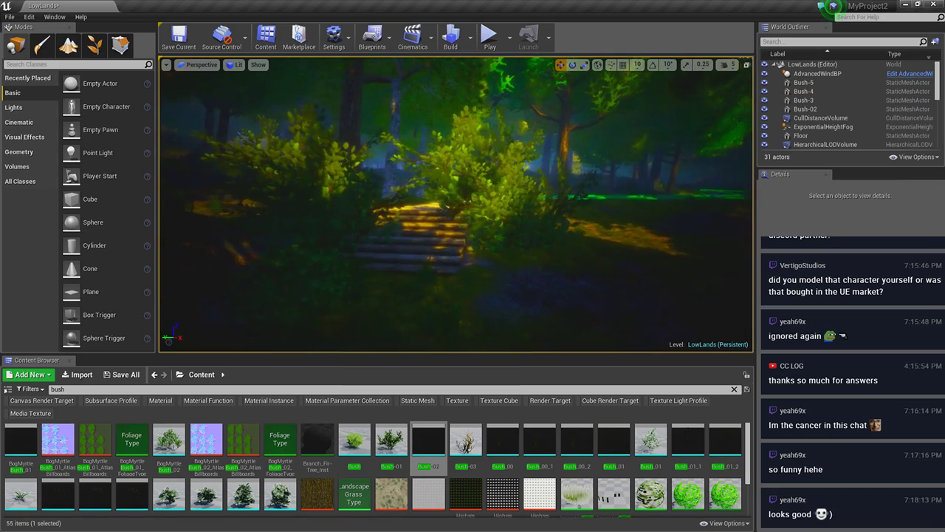
right_drag(436, 292, 435, 272)
click(436, 254)
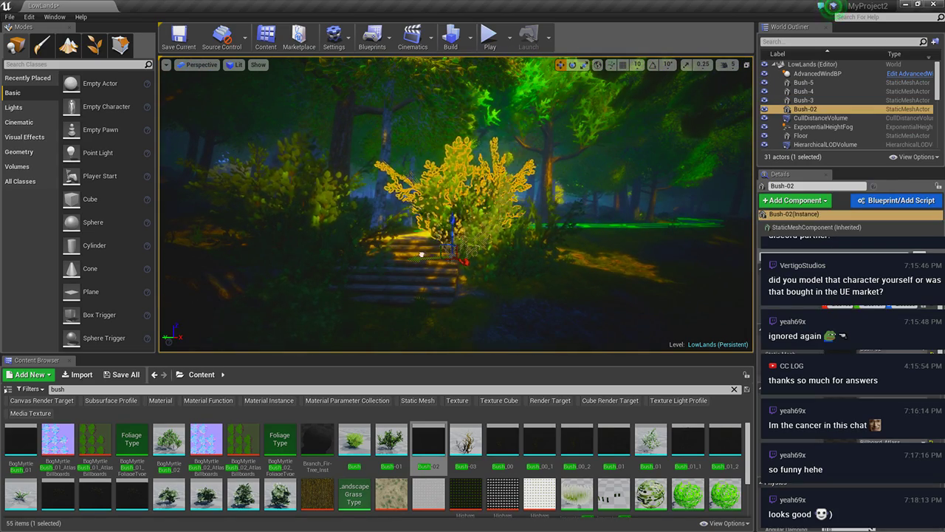
key(Escape)
right_drag(447, 259, 448, 251)
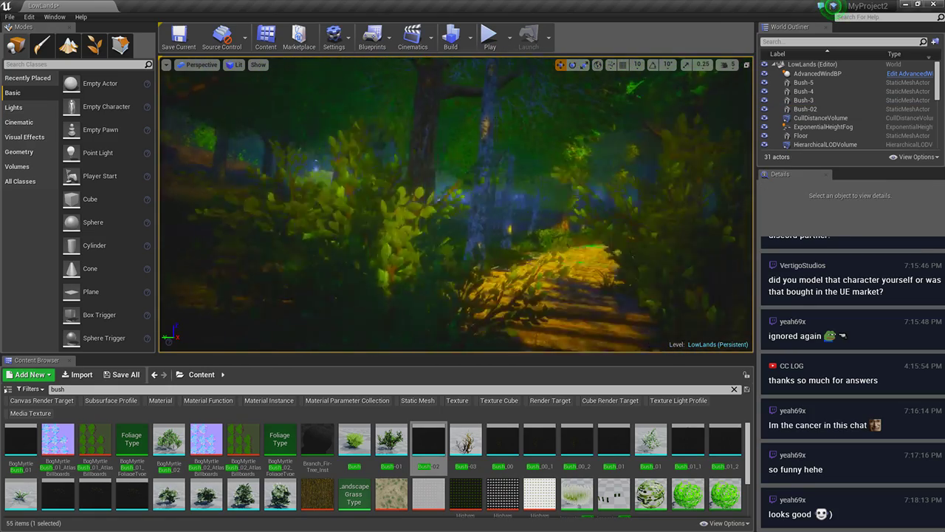
mouse_move(447, 251)
right_down()
mouse_move(428, 244)
mouse_move(428, 255)
mouse_move(414, 244)
right_up()
click(399, 222)
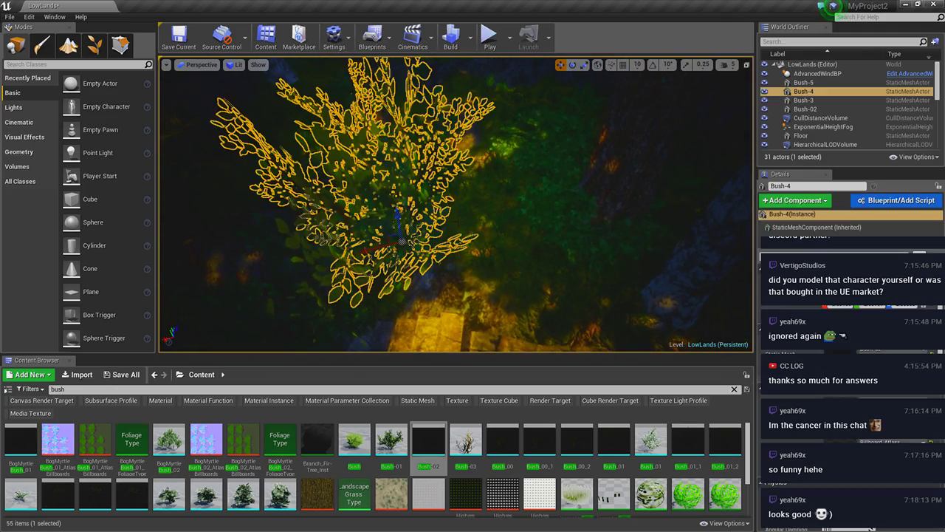
alt+drag(390, 244, 456, 257)
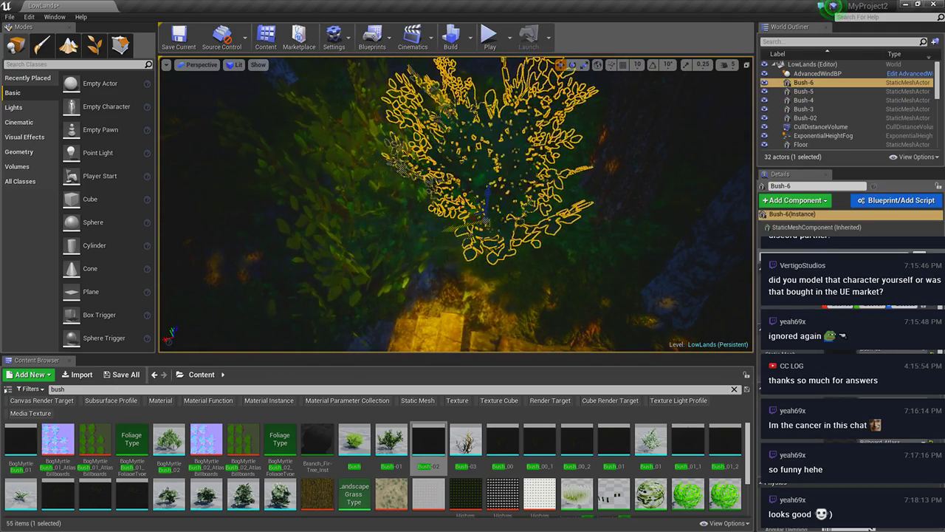
drag(485, 219, 490, 251)
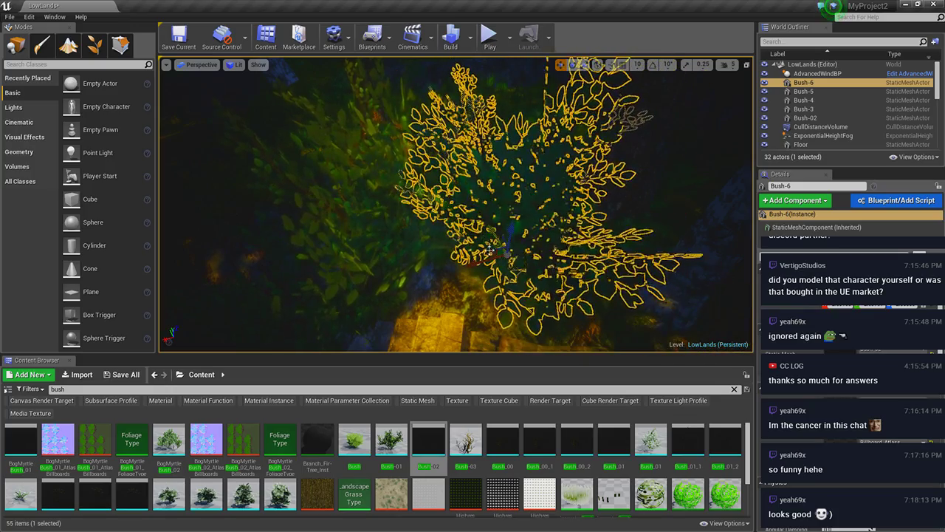
drag(553, 319, 654, 247)
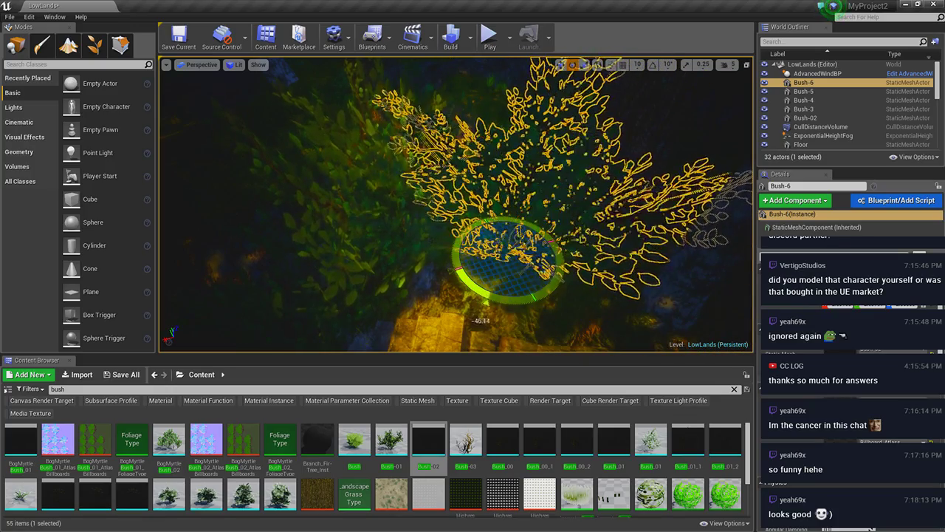
key(w)
drag(476, 244, 491, 267)
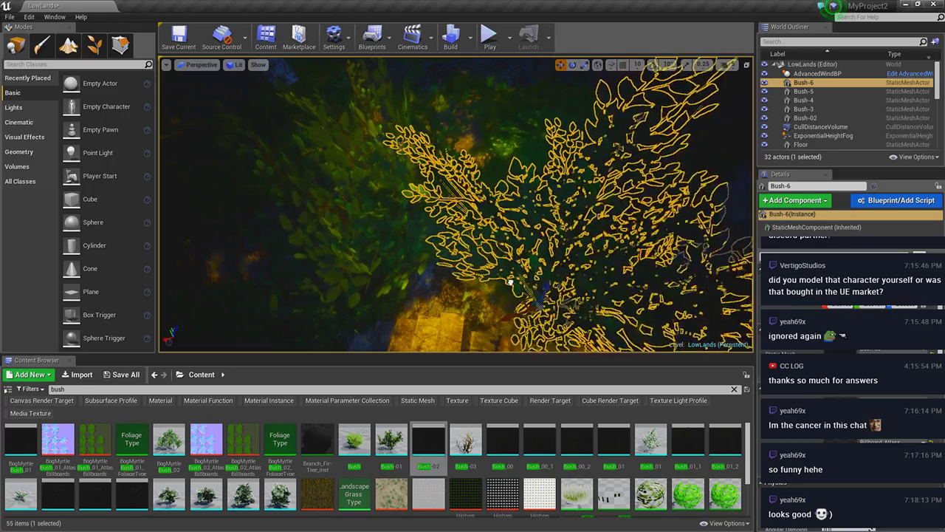
key(Escape)
mouse_move(491, 266)
right_down()
mouse_move(472, 221)
mouse_move(531, 221)
right_up()
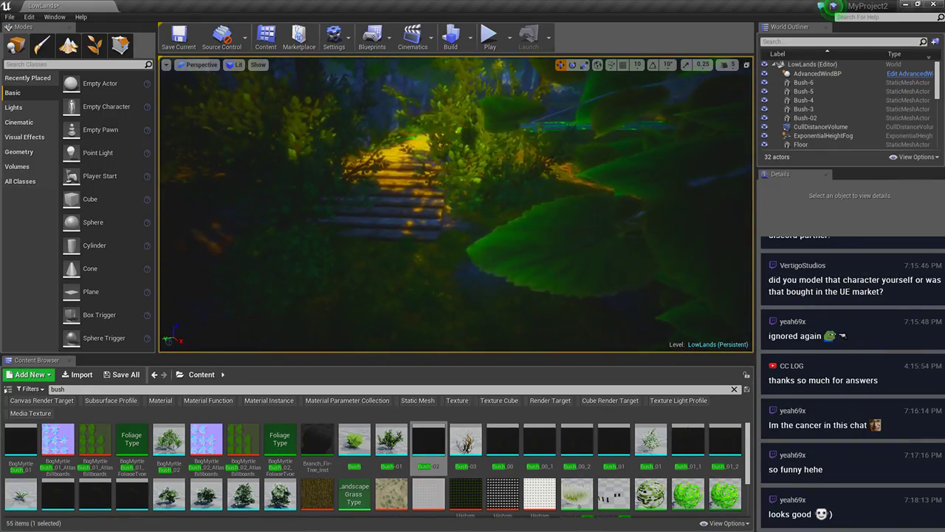
right_click(391, 63)
click(570, 307)
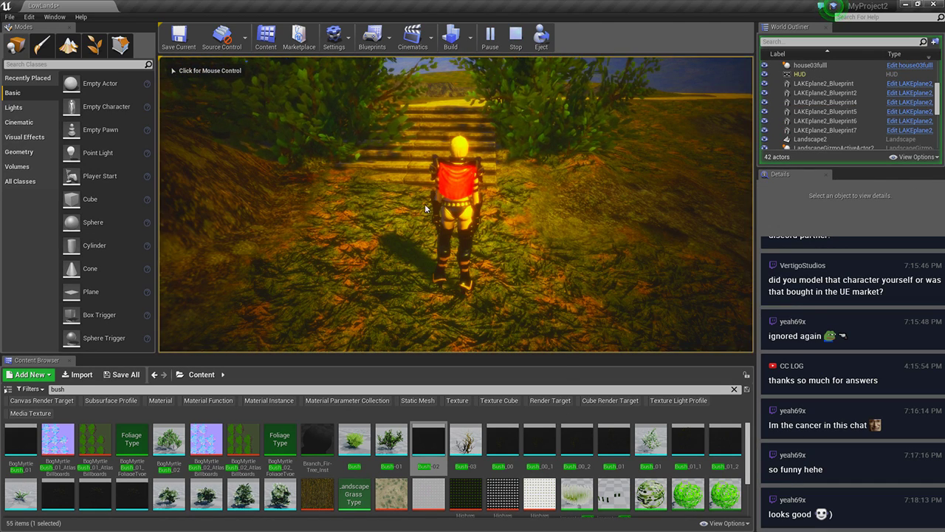
click(425, 209)
key(F11)
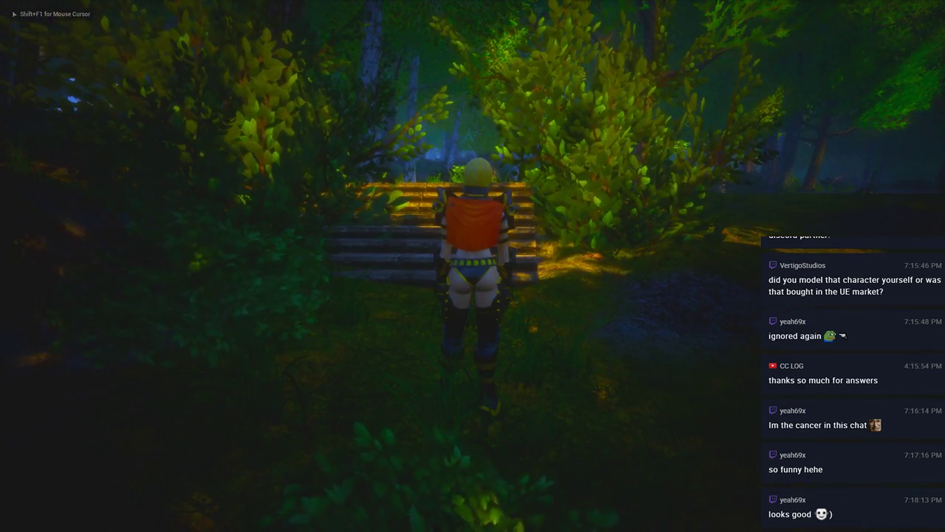
key(w)
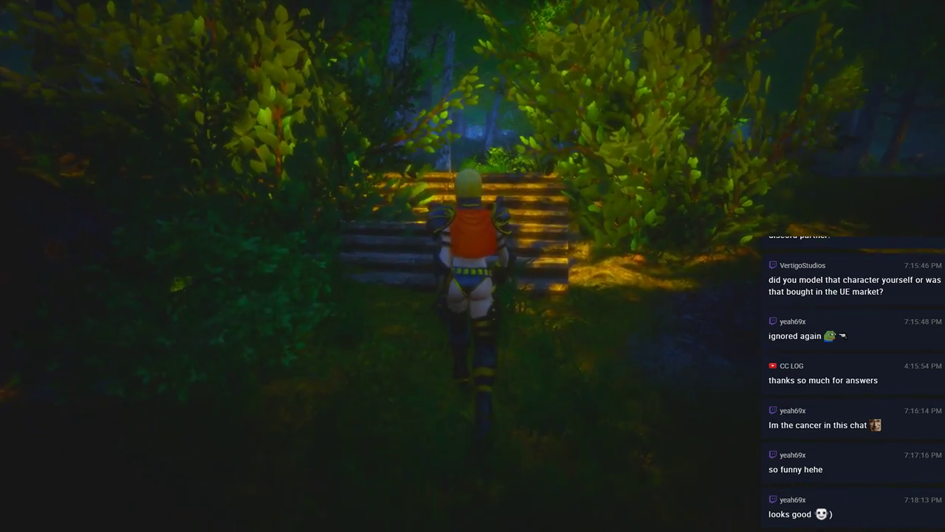
key(w)
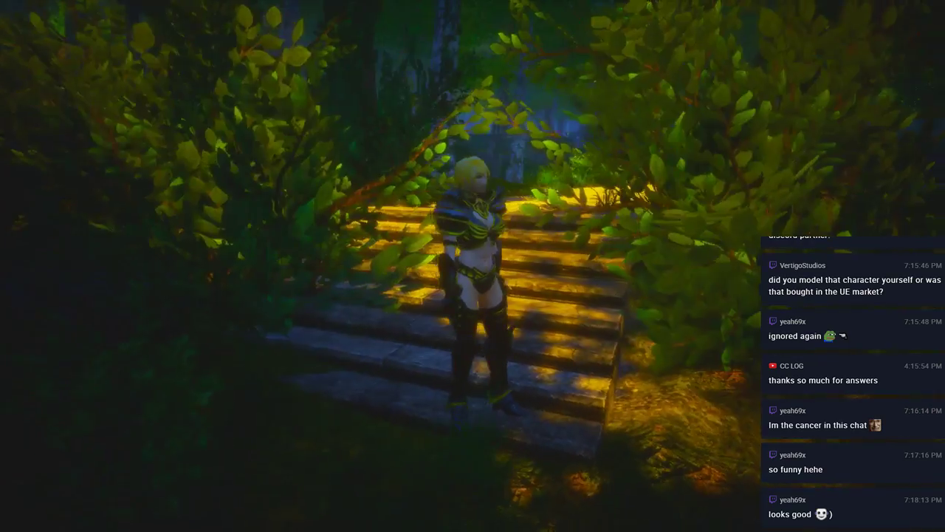
key(Escape)
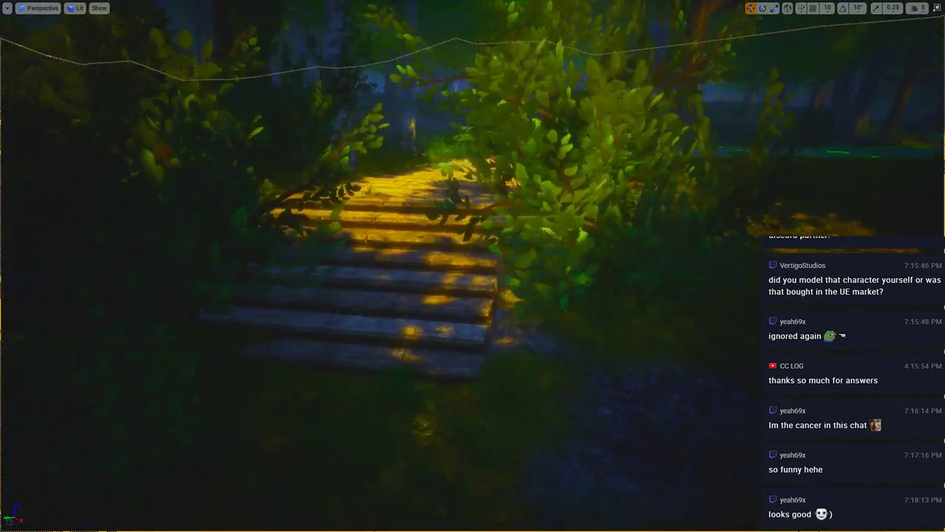
key(w)
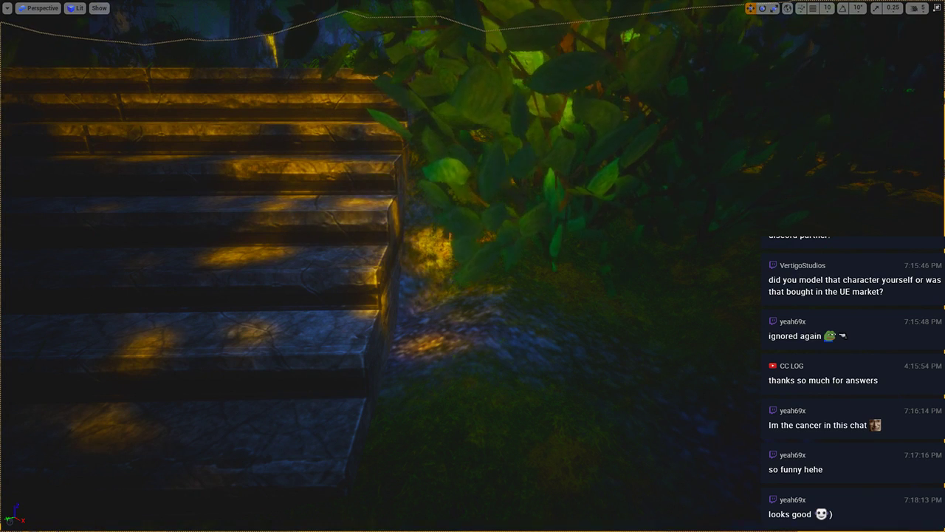
key(F11)
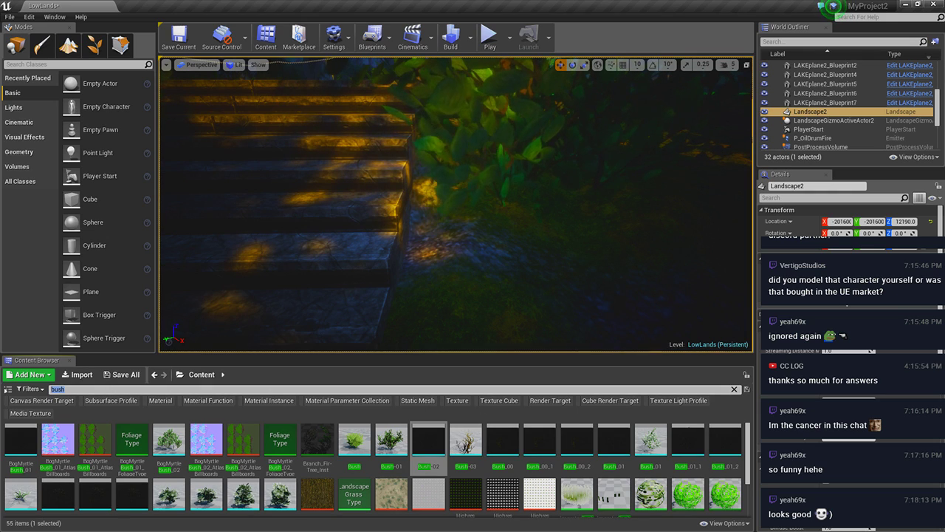
Filter the Content Browser by 'ruin' and select the brick_02 mesh
key(BackSpace)
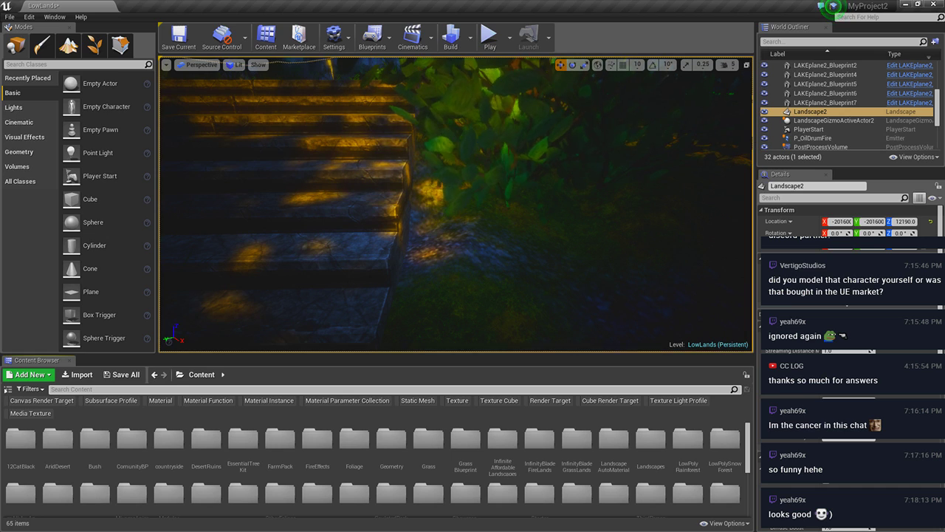
text(fuin)
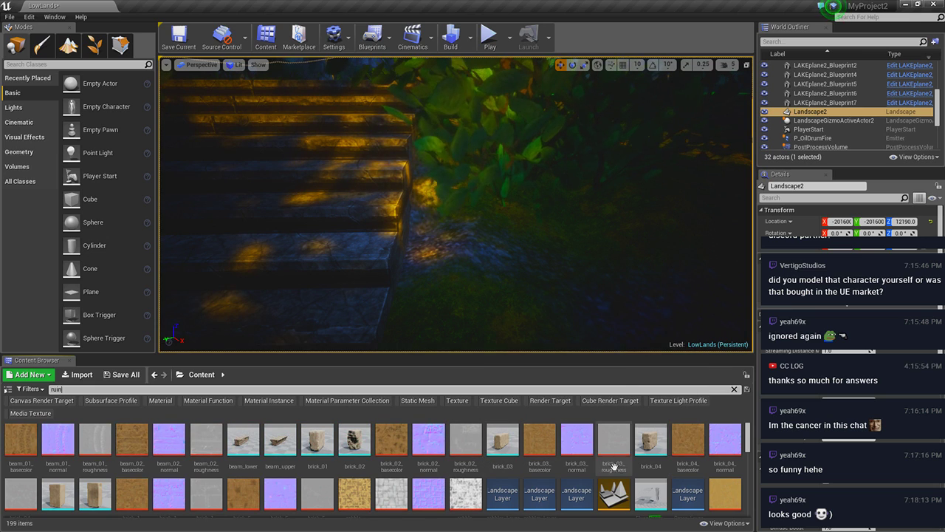
click(354, 443)
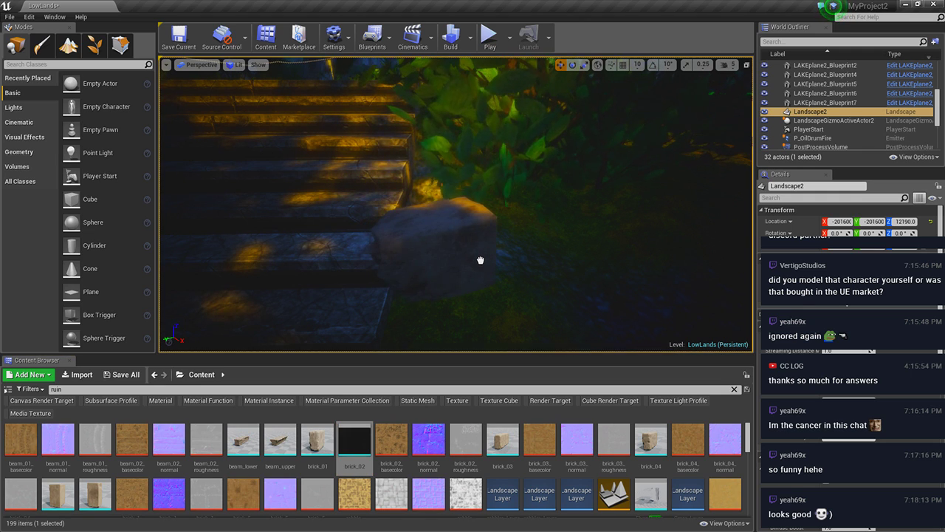
Place and rotate brick_02, then duplicate it as brick_3 and move it beside the stairs
mouse_move(476, 183)
mouse_down()
mouse_move(484, 253)
mouse_move(476, 191)
mouse_up()
key(e)
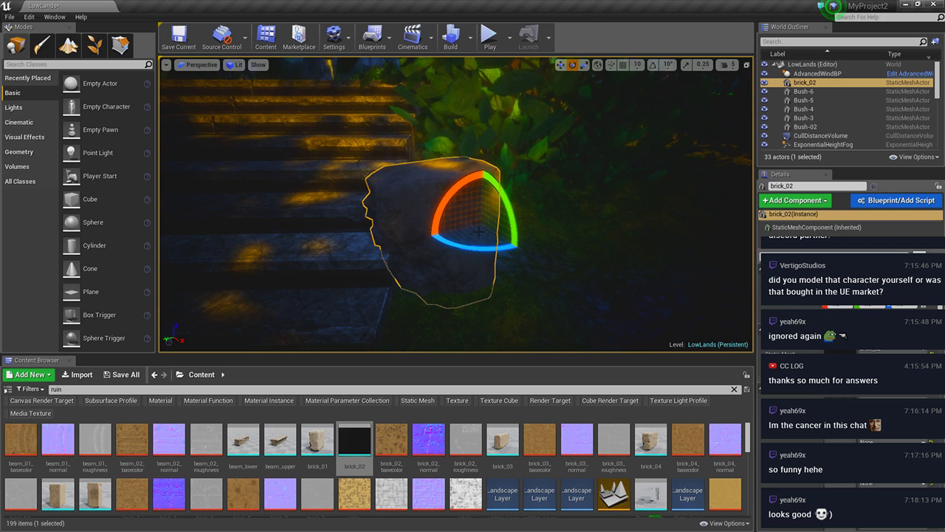
drag(458, 252, 452, 234)
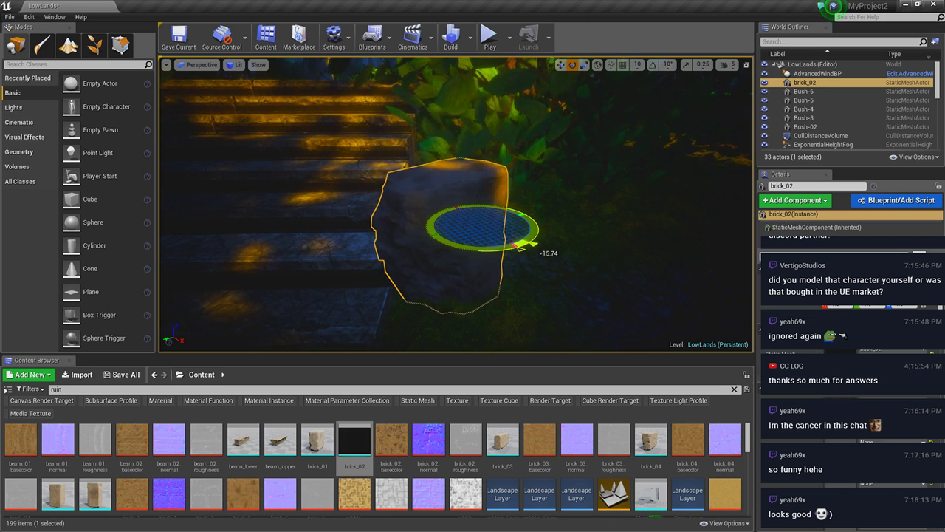
alt+drag(508, 236, 471, 252)
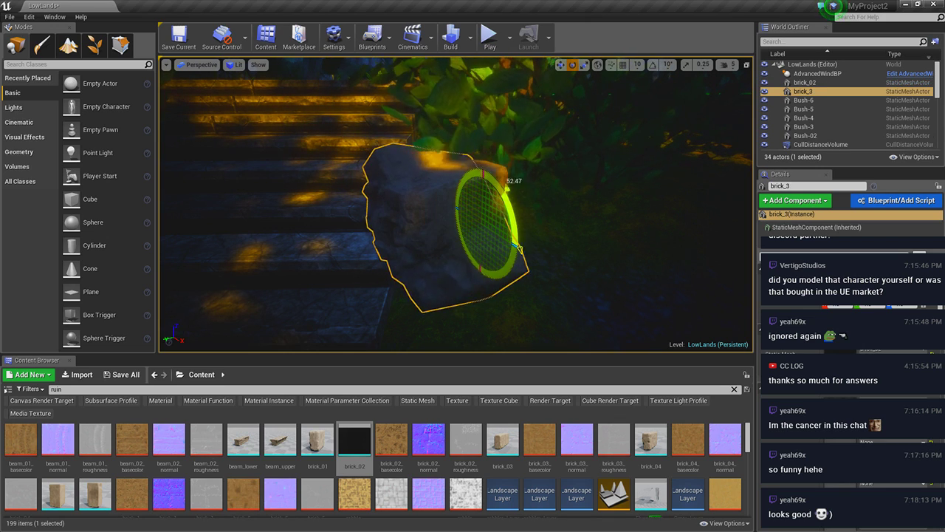
key(w)
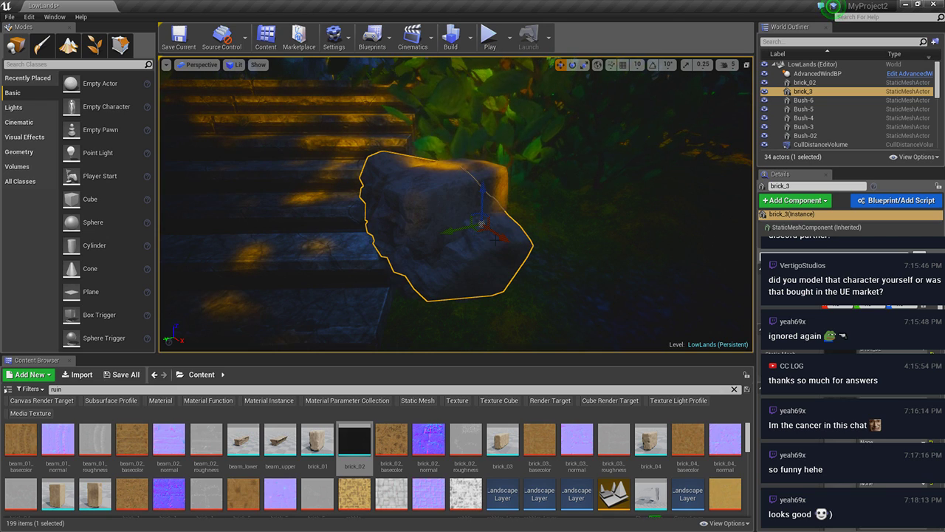
mouse_move(475, 217)
mouse_down()
mouse_move(459, 161)
mouse_move(466, 227)
mouse_up()
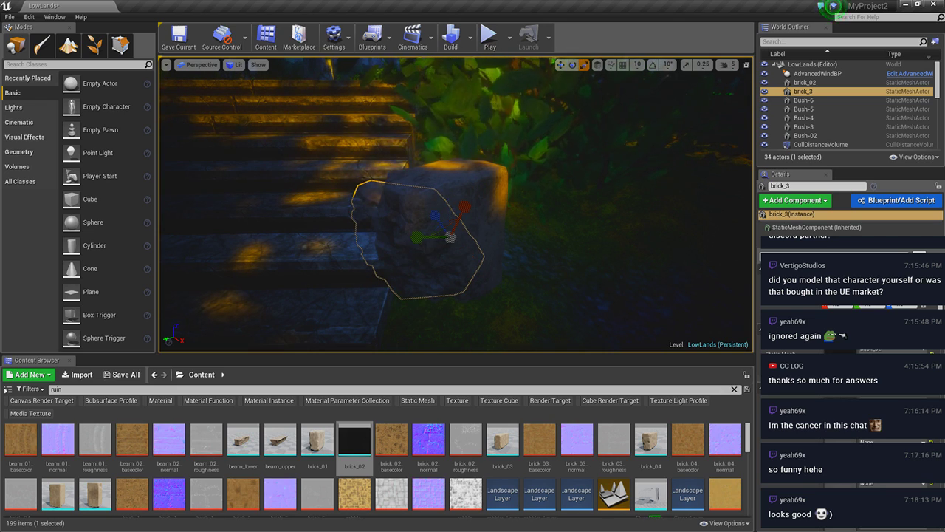
drag(465, 228, 466, 248)
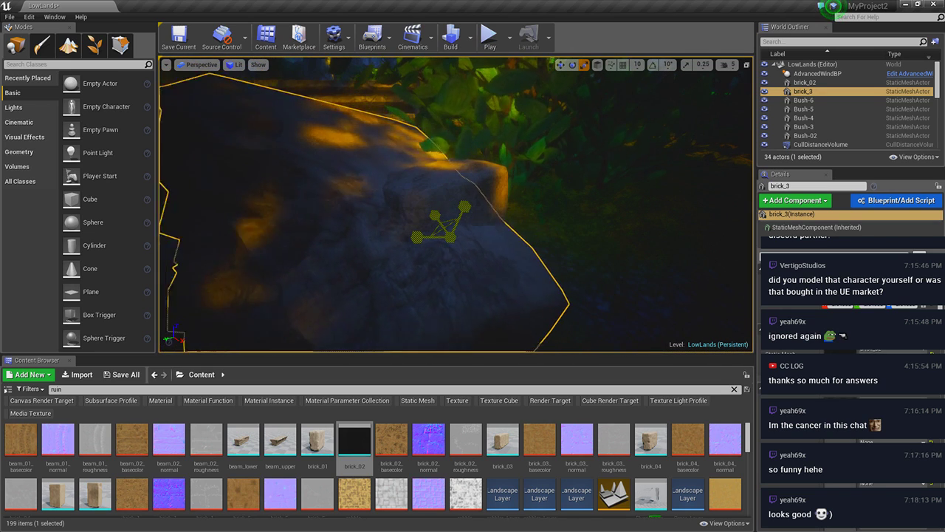
key(f)
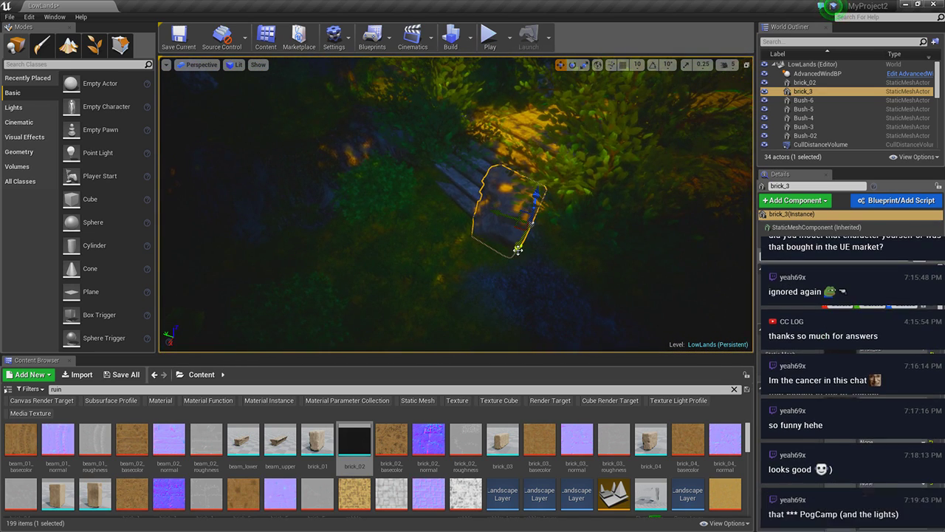
mouse_move(497, 213)
mouse_down()
mouse_move(547, 223)
mouse_move(571, 148)
mouse_up()
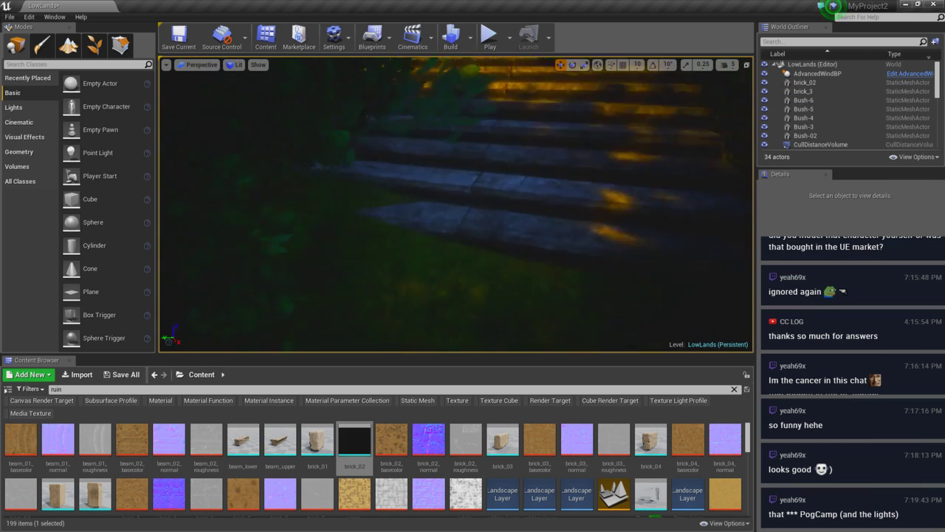
Re-angle brick_02 and check brick_3 and brick_4 around the stairs
drag(572, 147, 635, 148)
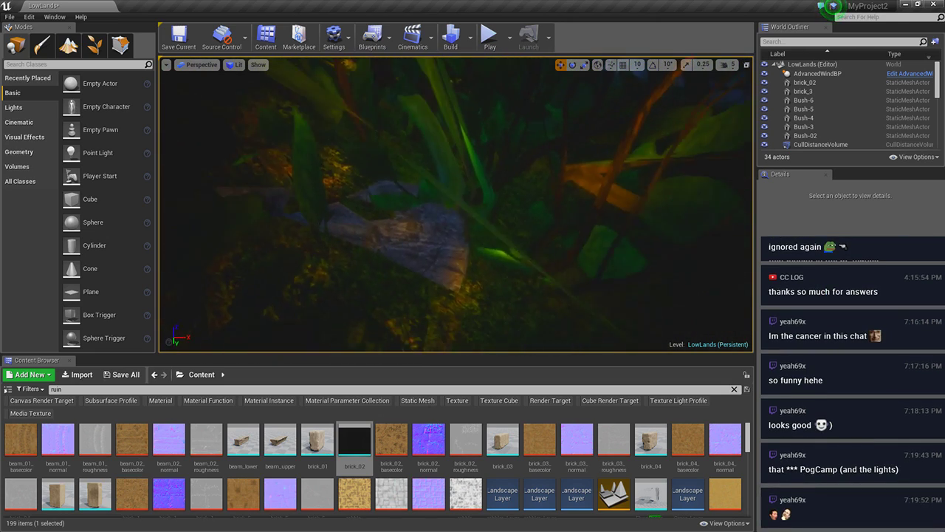
click(804, 91)
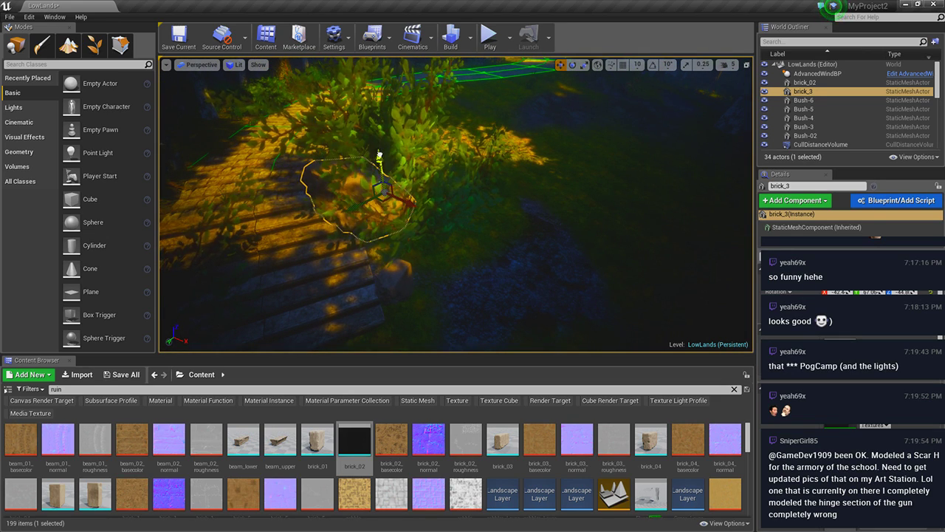
key(Escape)
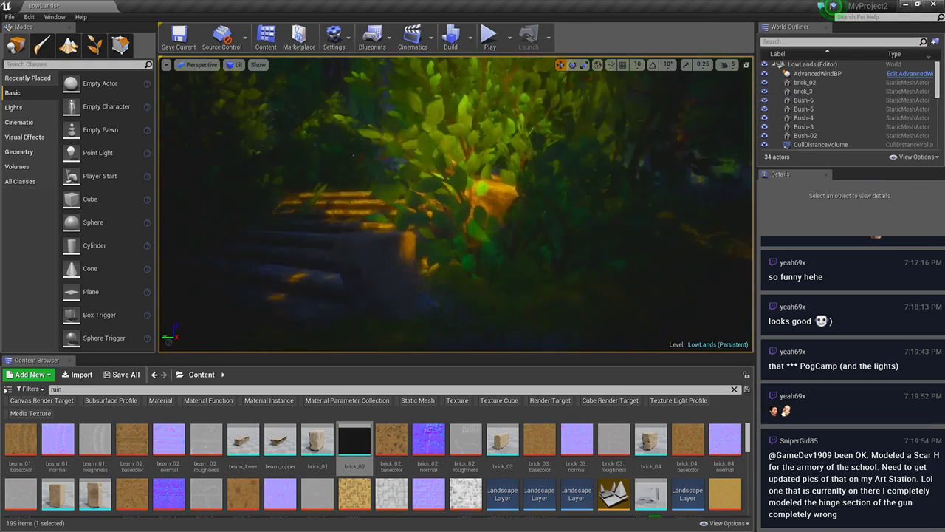
double_click(805, 82)
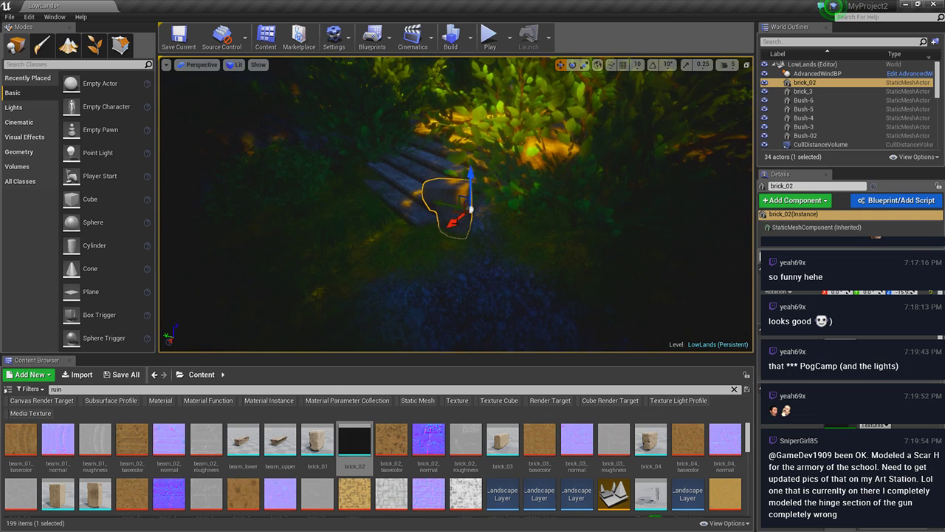
drag(442, 221, 447, 166)
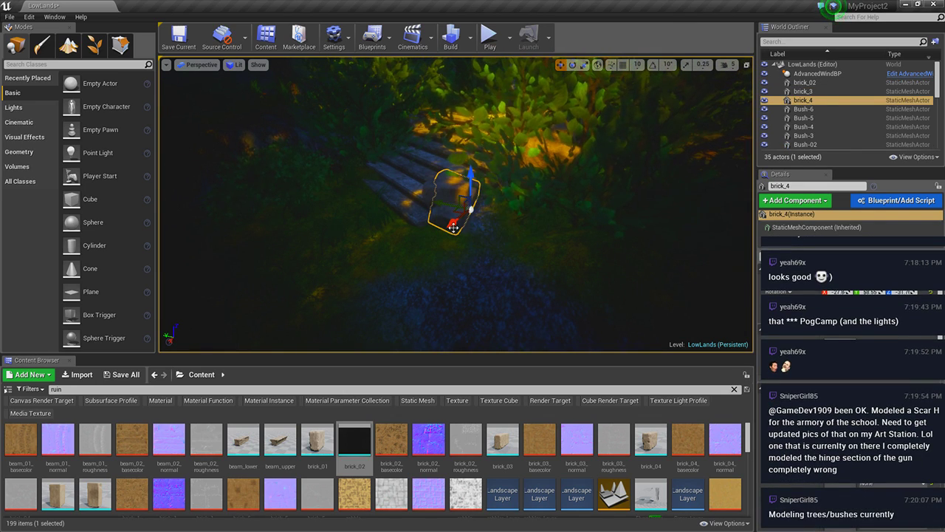
key(Escape)
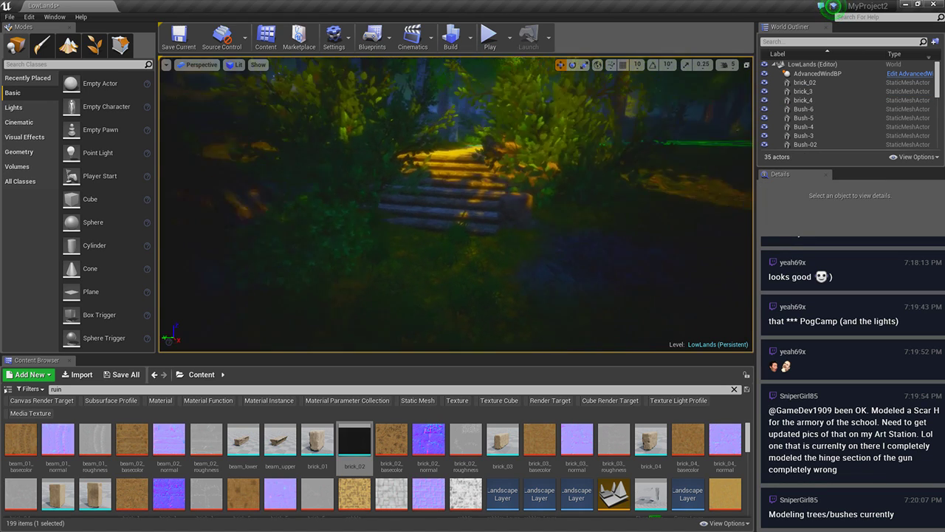
drag(491, 215, 491, 148)
right_drag(442, 238, 441, 251)
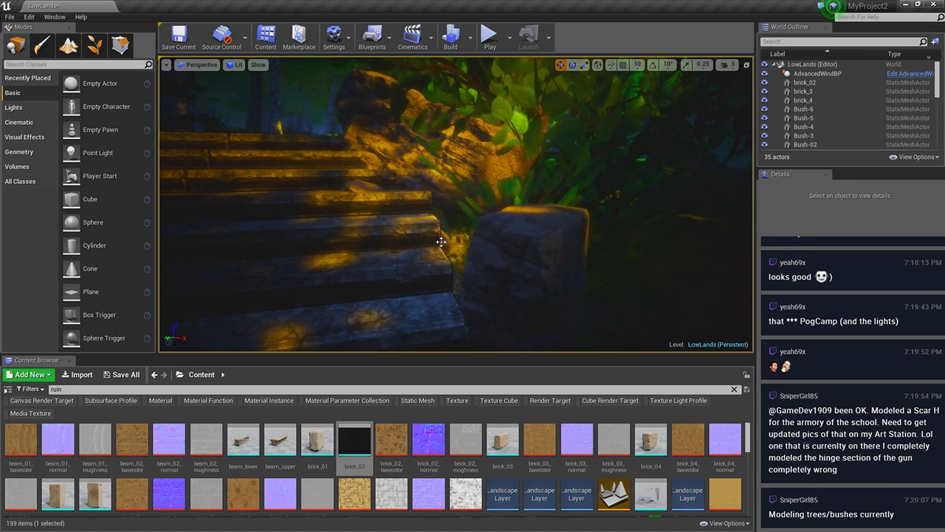
click(440, 241)
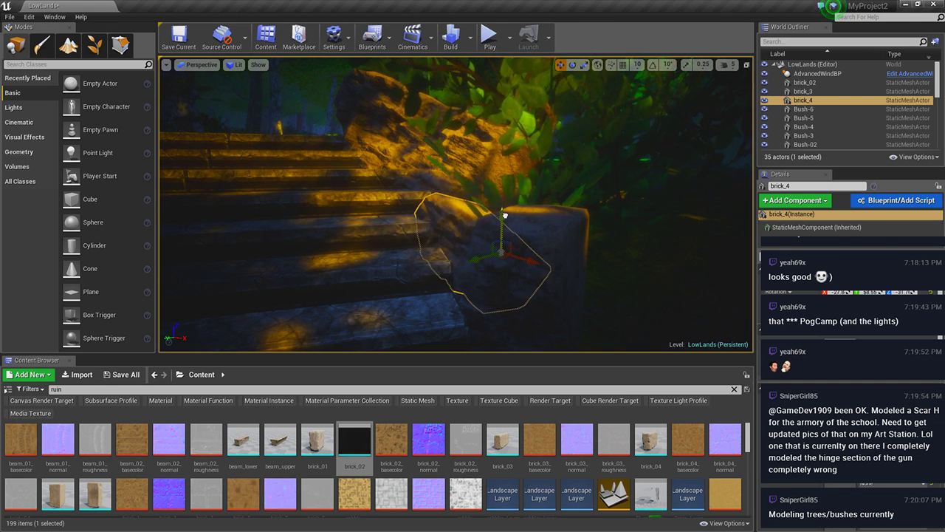
key(Escape)
drag(506, 215, 505, 280)
right_drag(505, 280, 509, 243)
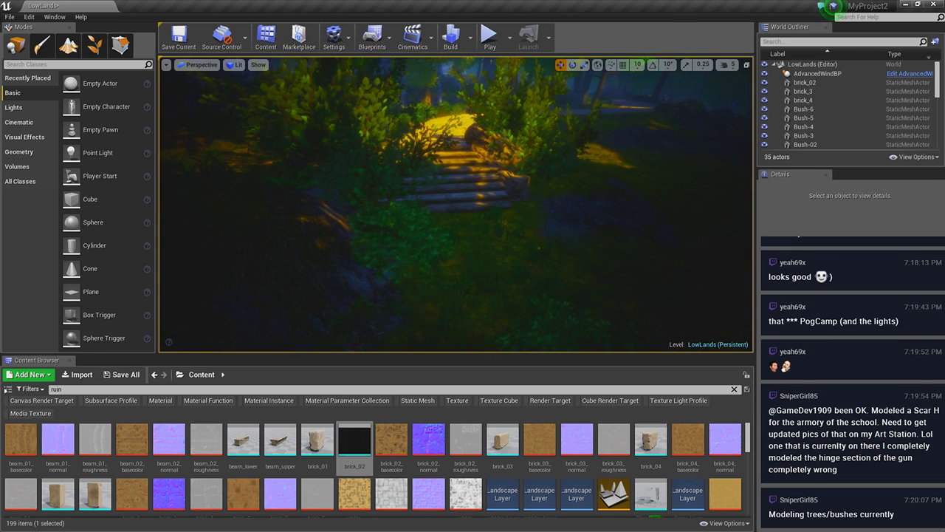
right_click(499, 281)
Play-test the level from the path, end the session, and return to the path overview
key(Escape)
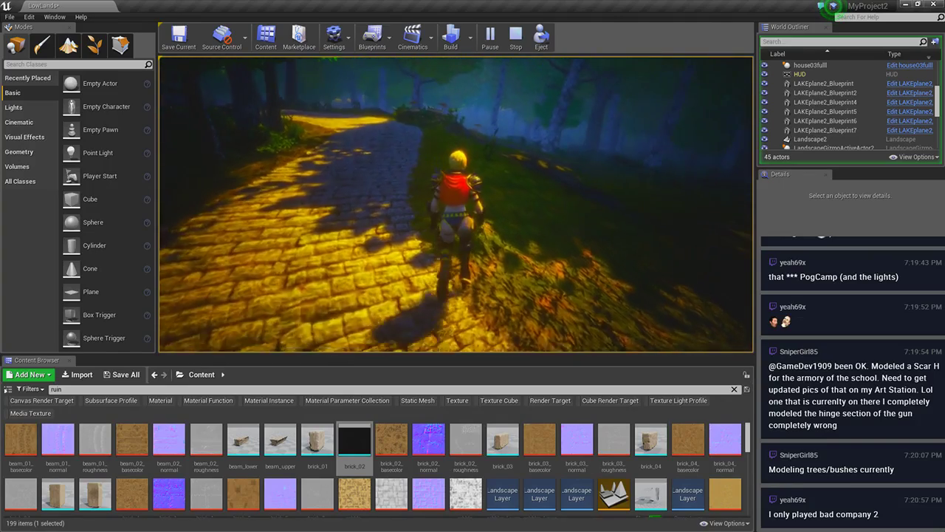
key(Escape)
key(alt+p)
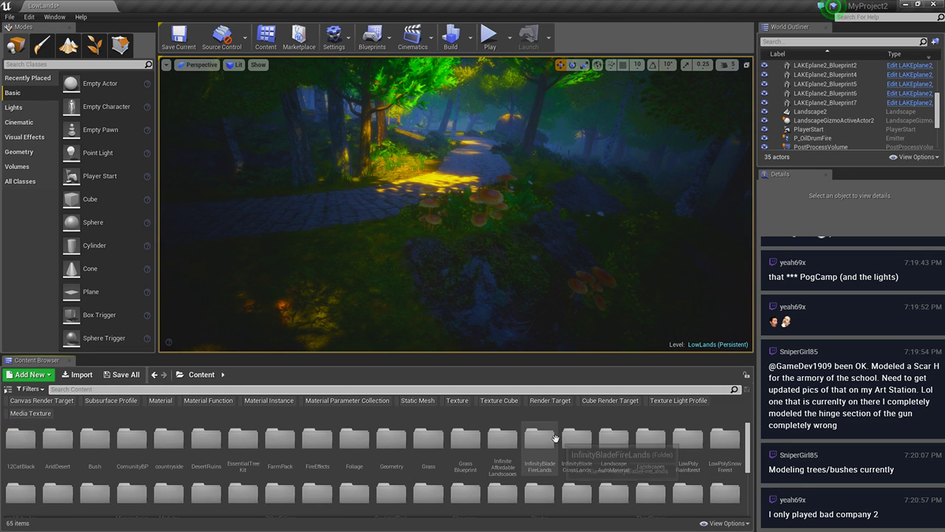
In Foliage mode, add SM_grass001, SM_grass002 and SM_grass003 as paintable foliage types
double_click(362, 446)
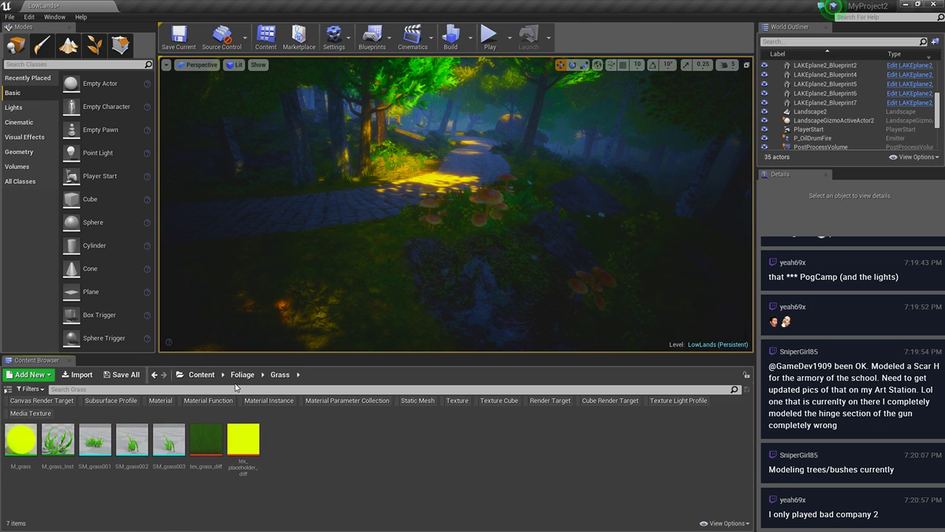
click(95, 51)
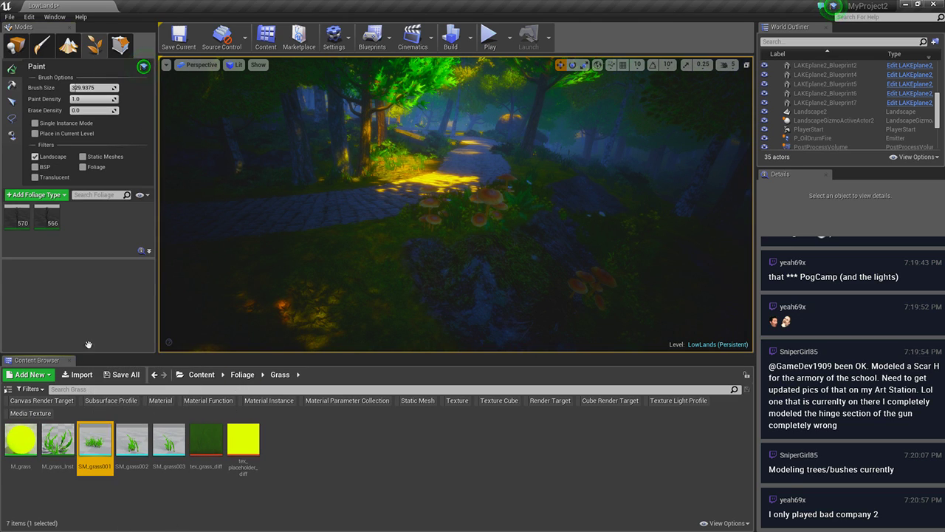
drag(94, 443, 104, 233)
drag(131, 443, 126, 299)
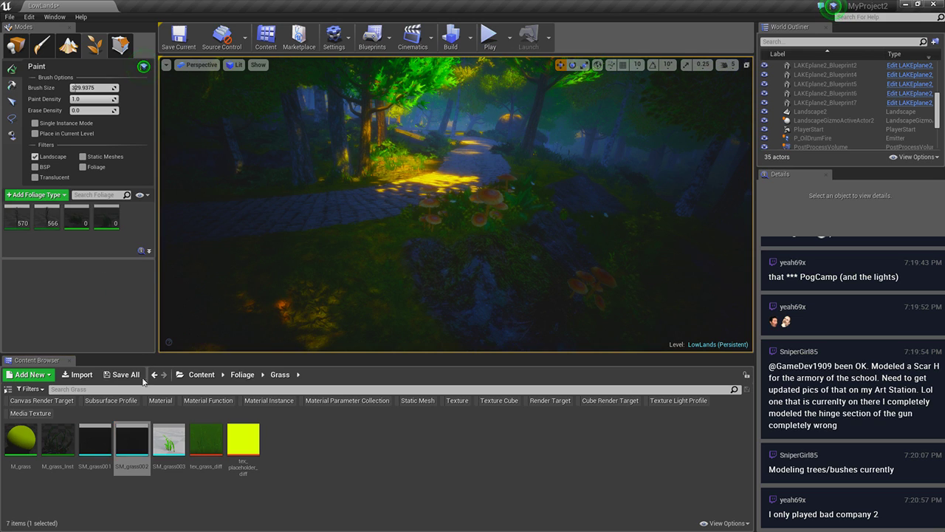
drag(169, 443, 117, 280)
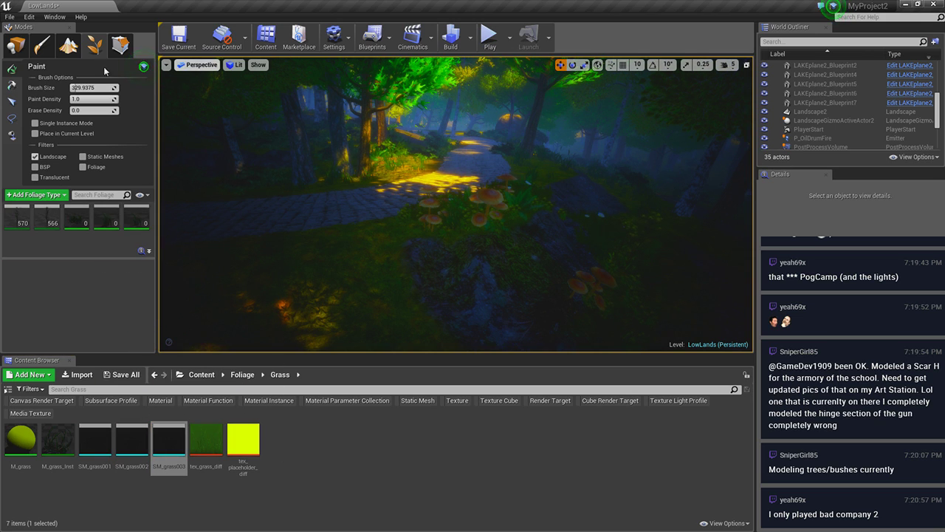
Add SM_bush001 as a foliage type, then return to the root Content folder
click(243, 375)
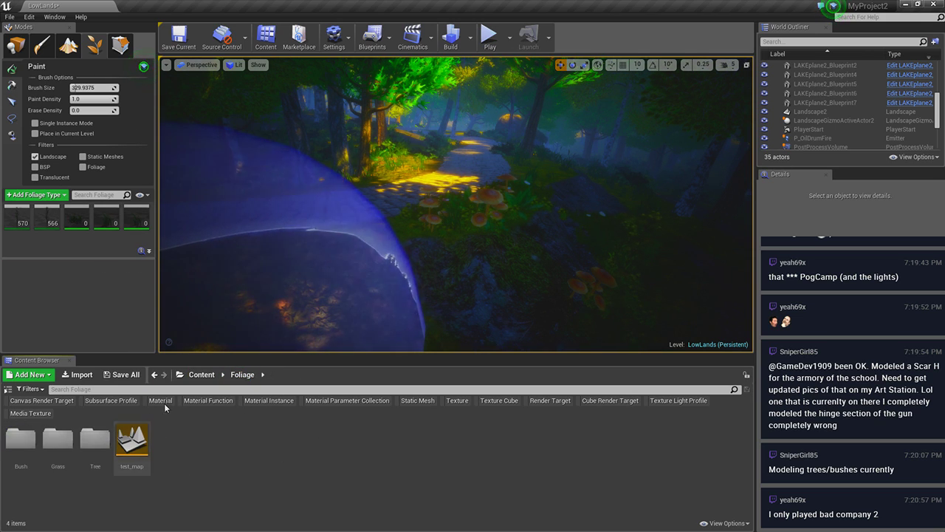
double_click(20, 441)
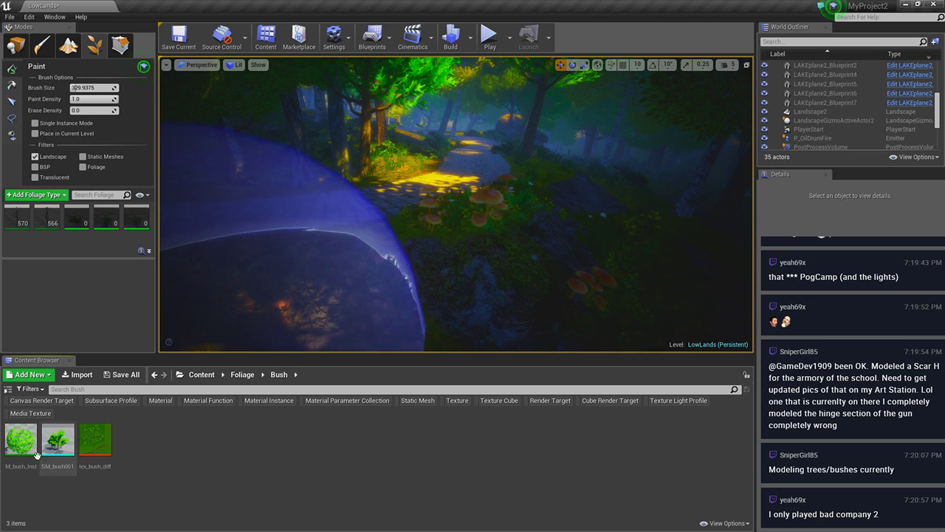
drag(57, 443, 104, 242)
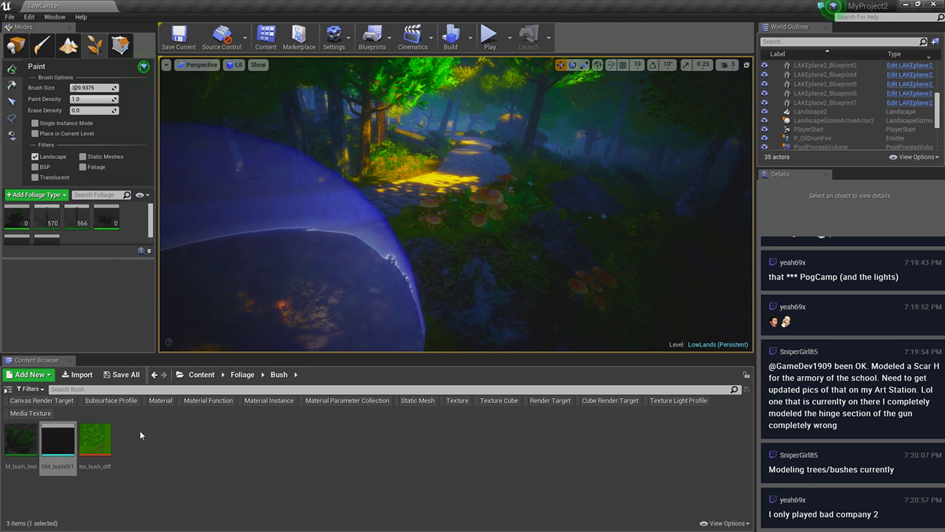
click(231, 379)
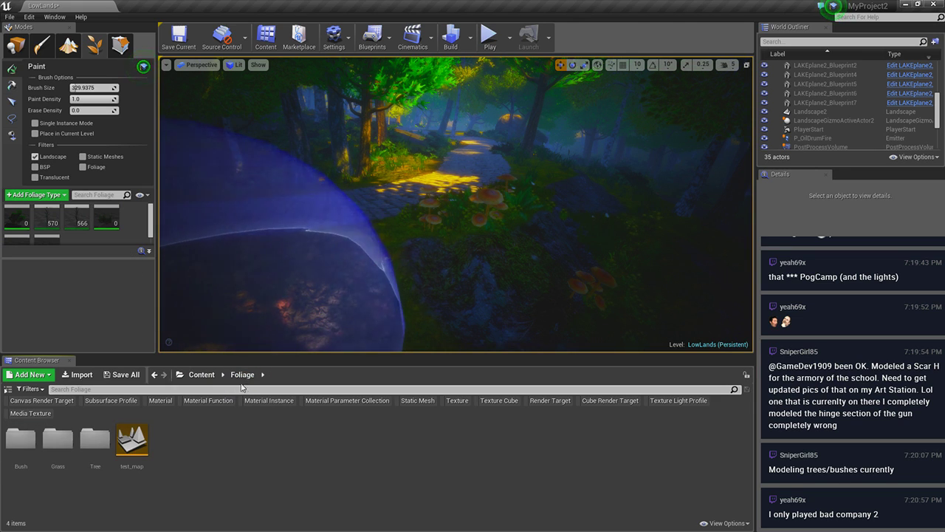
click(201, 375)
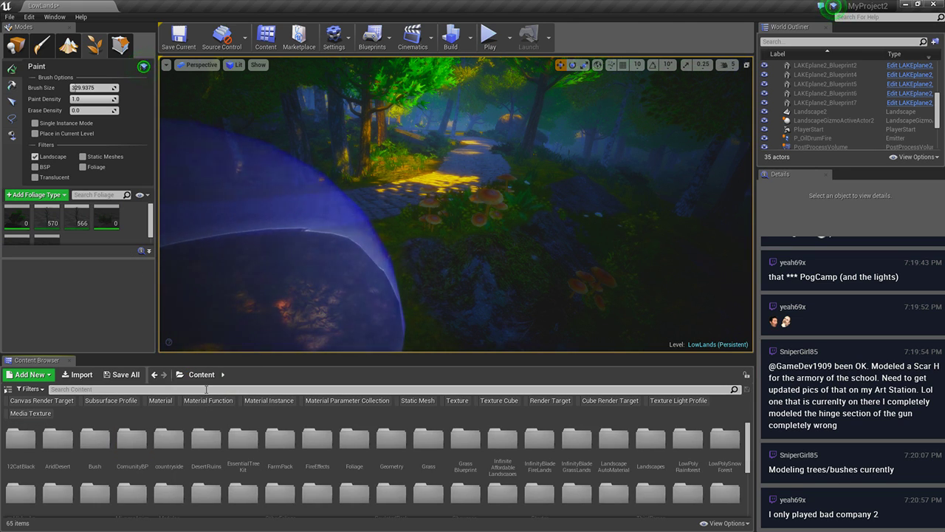
click(206, 389)
Search for 'mush' and try adding Mushroom_01 as a foliage type, then abandon it
text(mush)
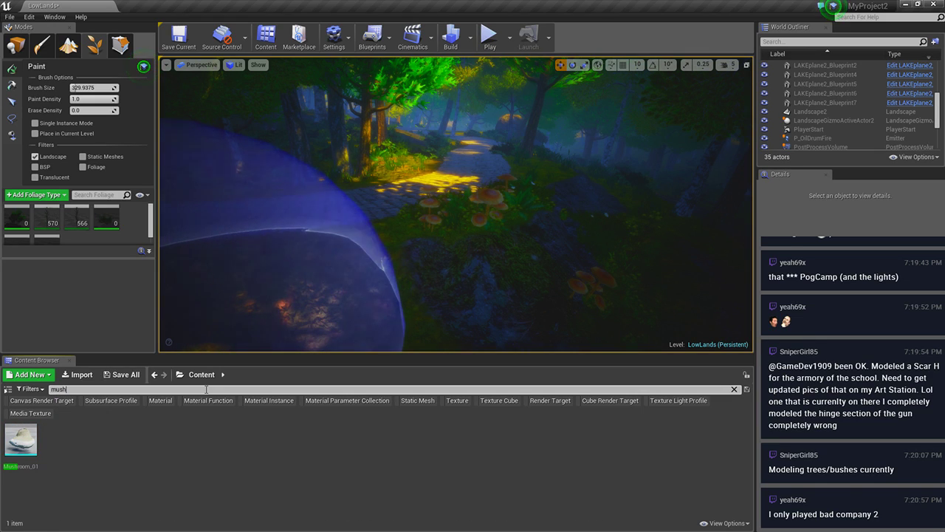
click(29, 451)
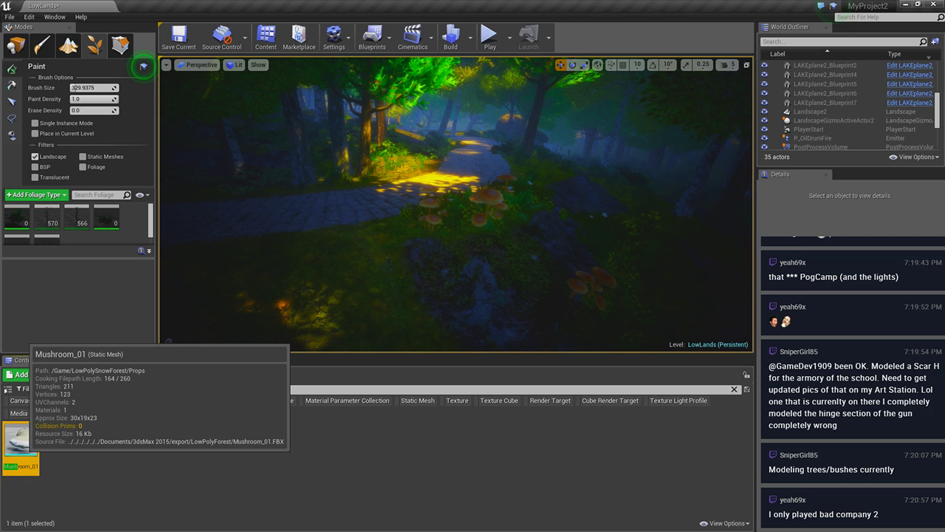
drag(21, 443, 281, 236)
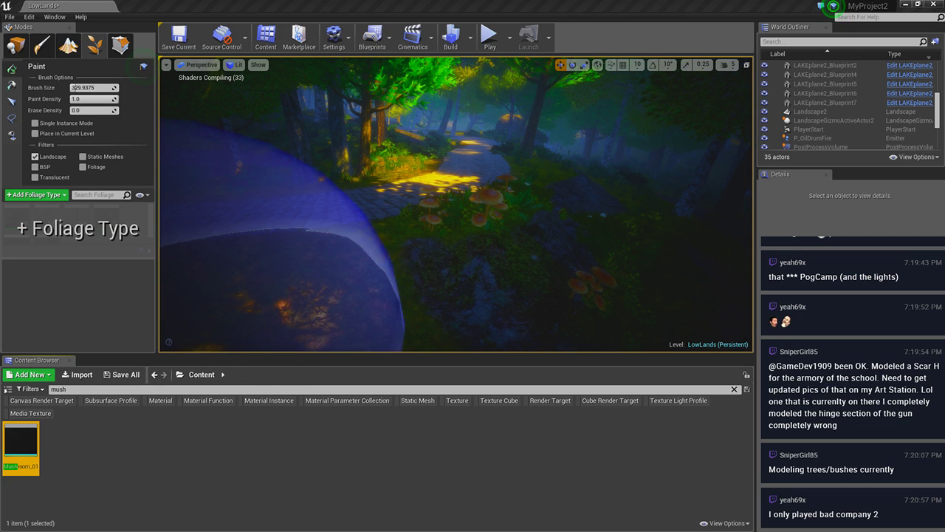
drag(612, 428, 504, 445)
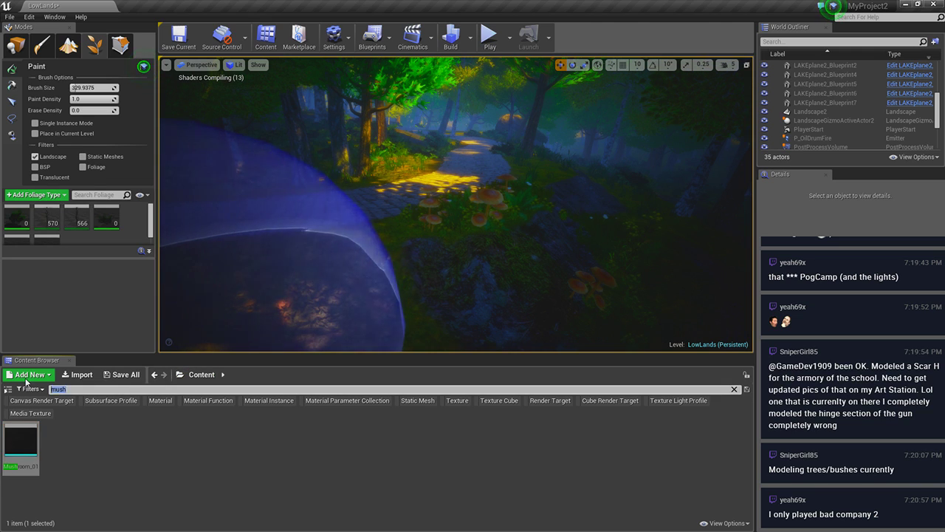
Clear the search, look through OtherFoliageAndTerrain/Meshes, then open Tropical_Forest/plants with 26 meshes
key(BackSpace)
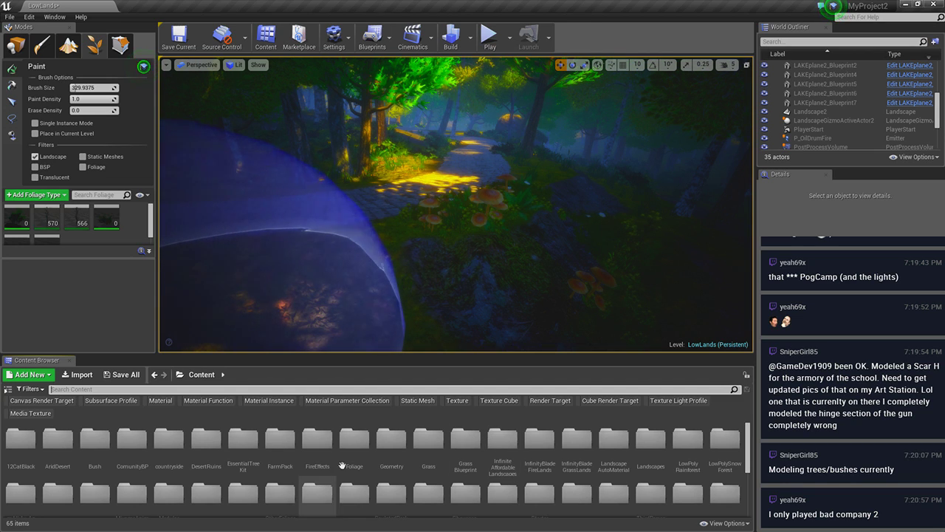
scroll(347, 473, down, 2)
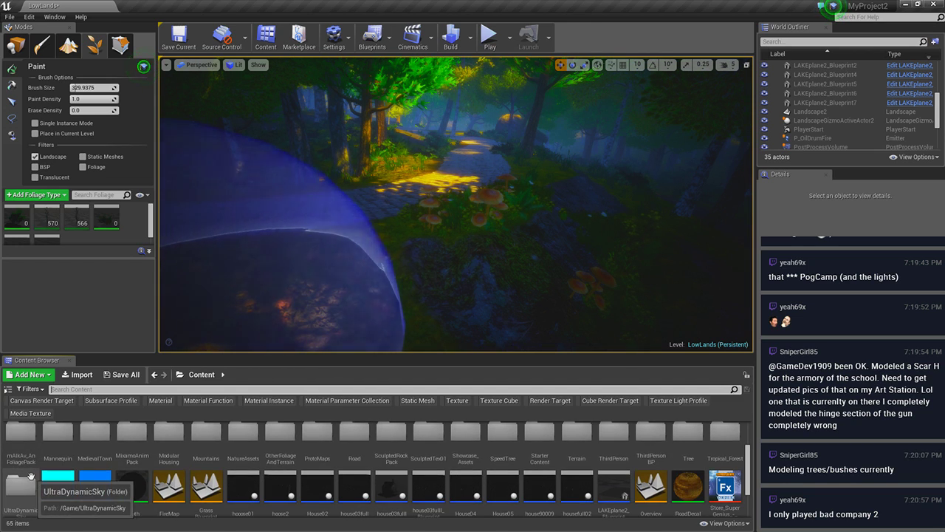
double_click(288, 449)
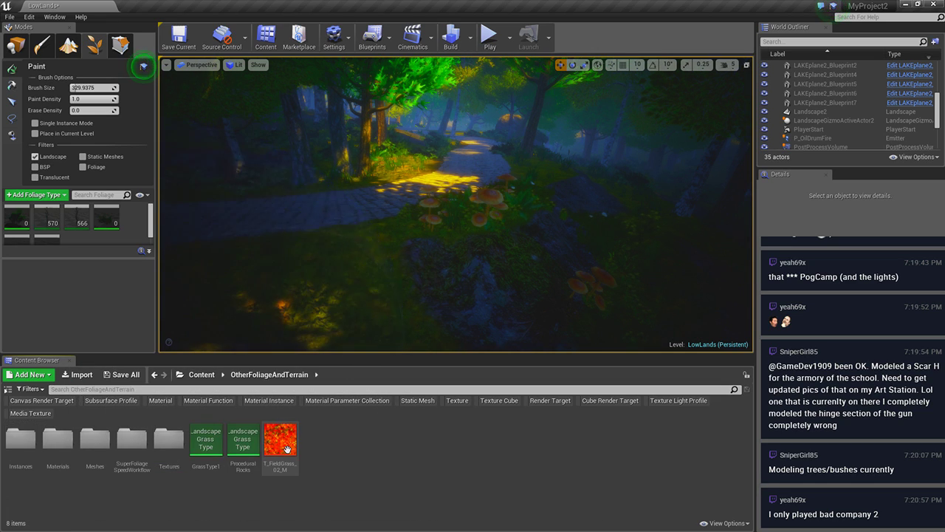
double_click(93, 443)
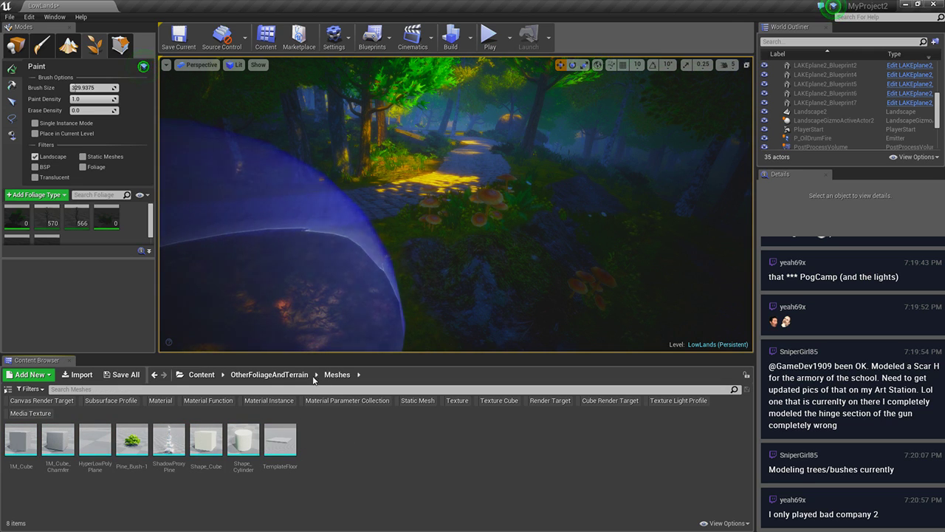
click(270, 375)
click(202, 375)
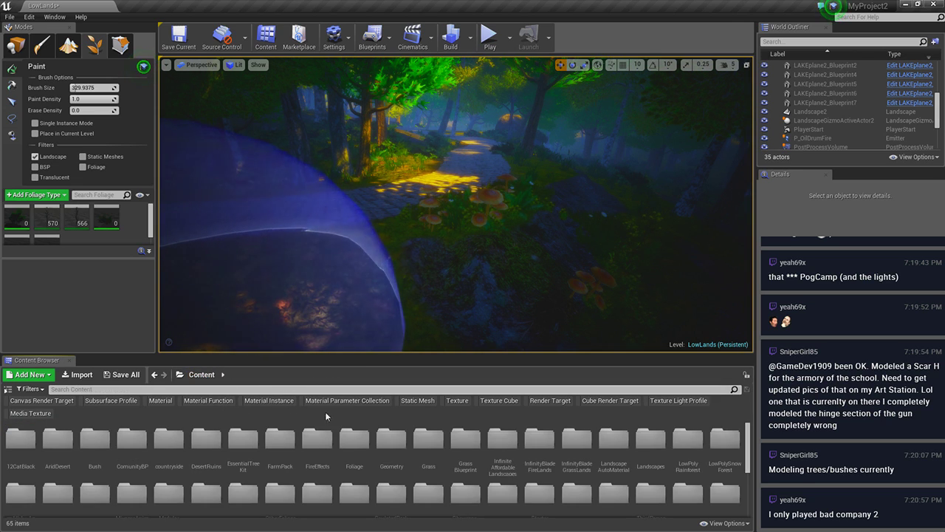
scroll(432, 479, down, 1)
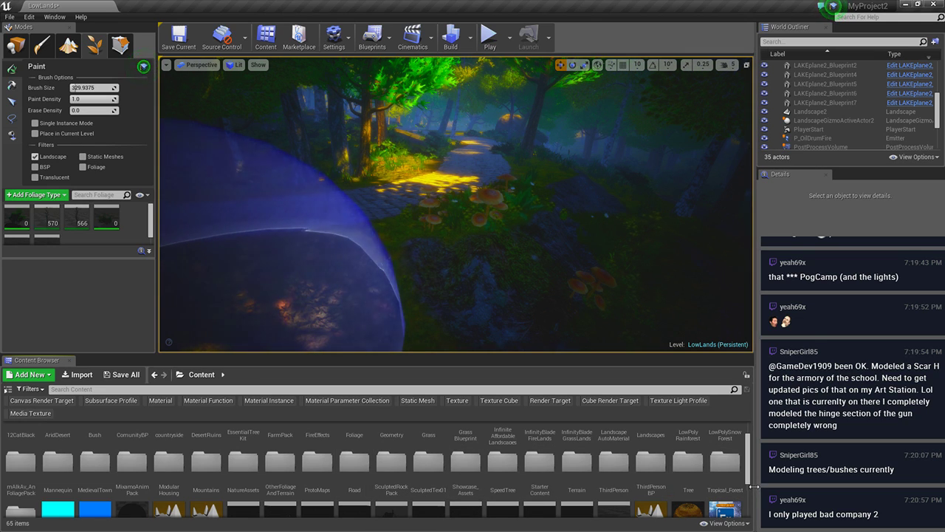
double_click(726, 505)
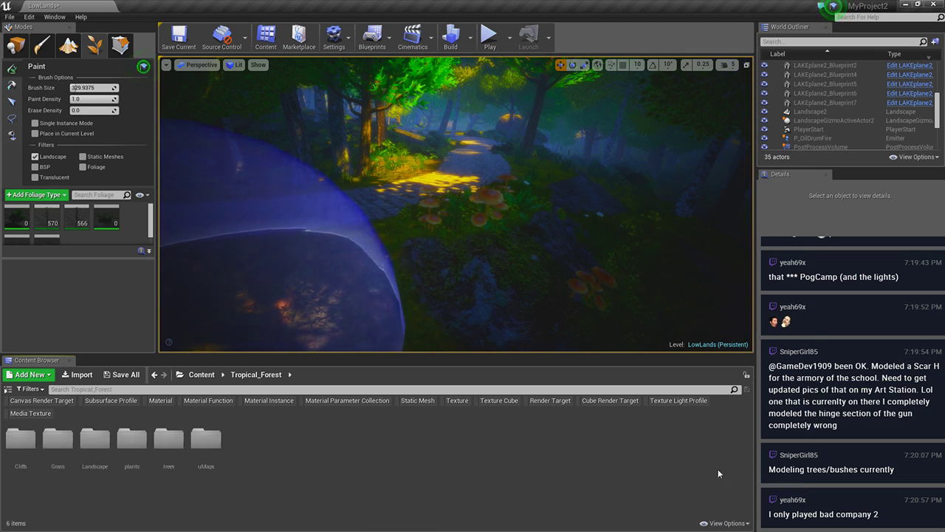
double_click(141, 458)
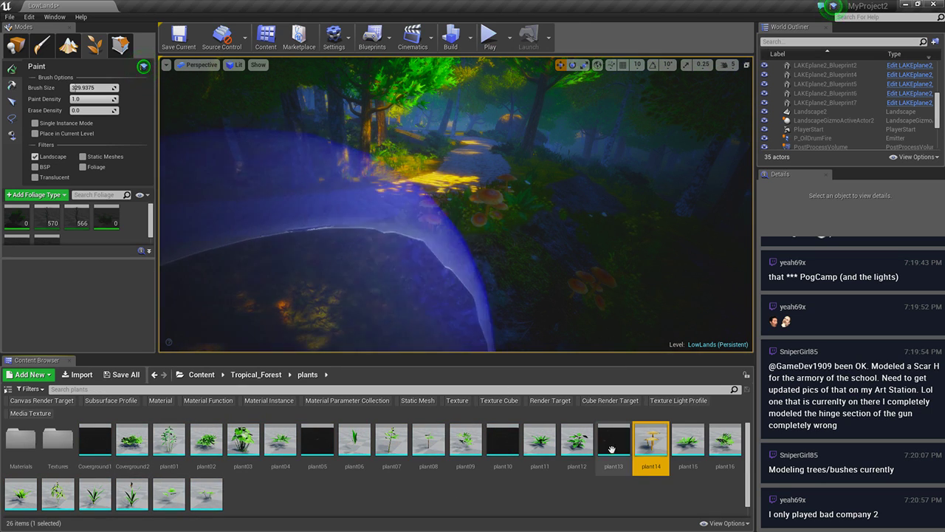
Add plant14 as a foliage type and paint about 95 plant clumps across the forest floor
drag(641, 449, 131, 233)
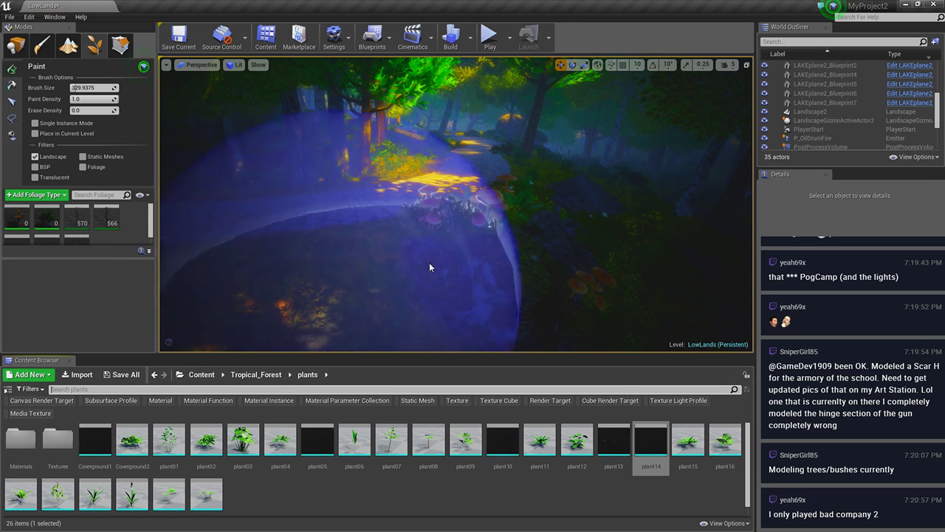
mouse_move(429, 262)
right_down()
mouse_move(399, 262)
mouse_move(369, 284)
right_up()
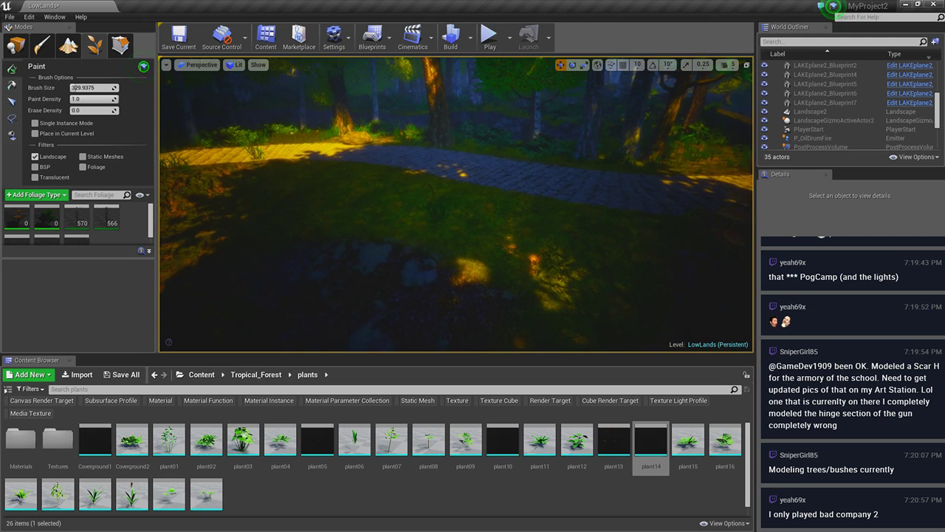
drag(251, 204, 635, 303)
mouse_move(635, 303)
right_down()
mouse_move(576, 296)
mouse_move(498, 255)
right_up()
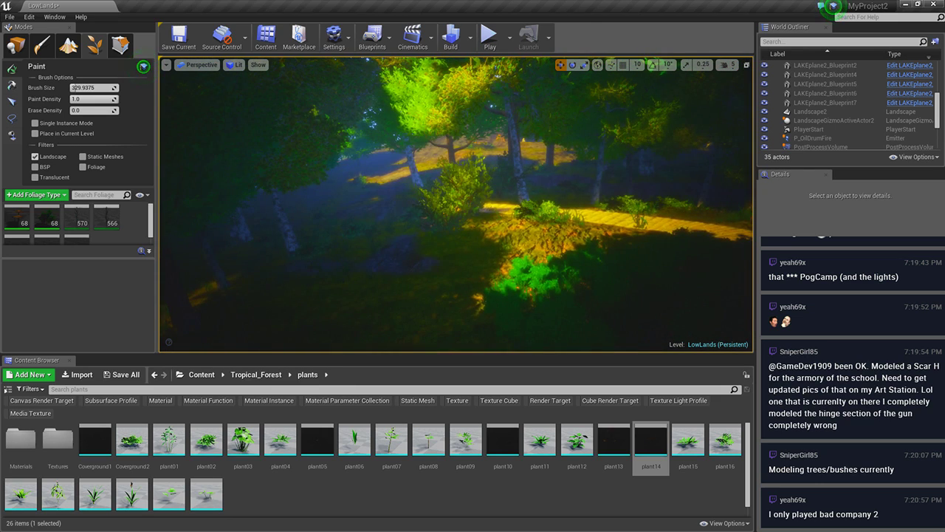
drag(499, 255, 633, 264)
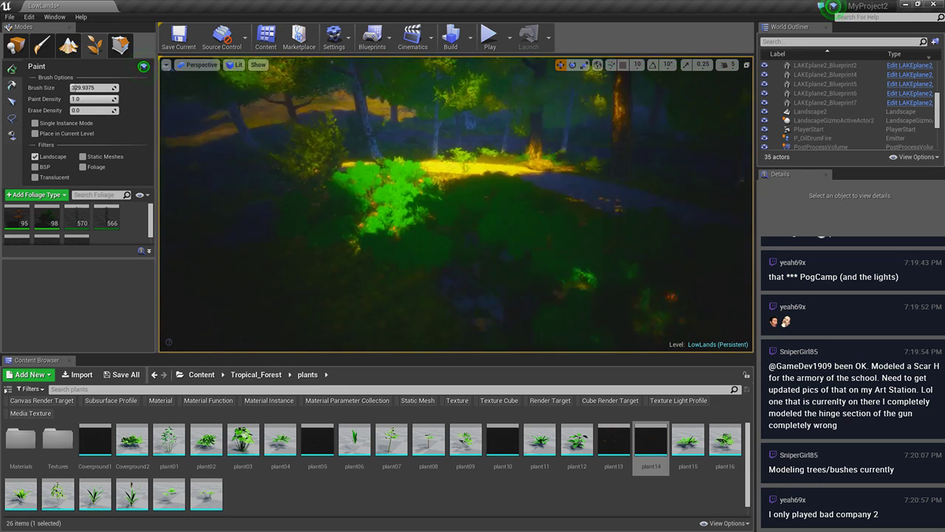
mouse_move(633, 264)
right_down()
mouse_move(591, 266)
mouse_move(249, 70)
mouse_move(222, 81)
right_up()
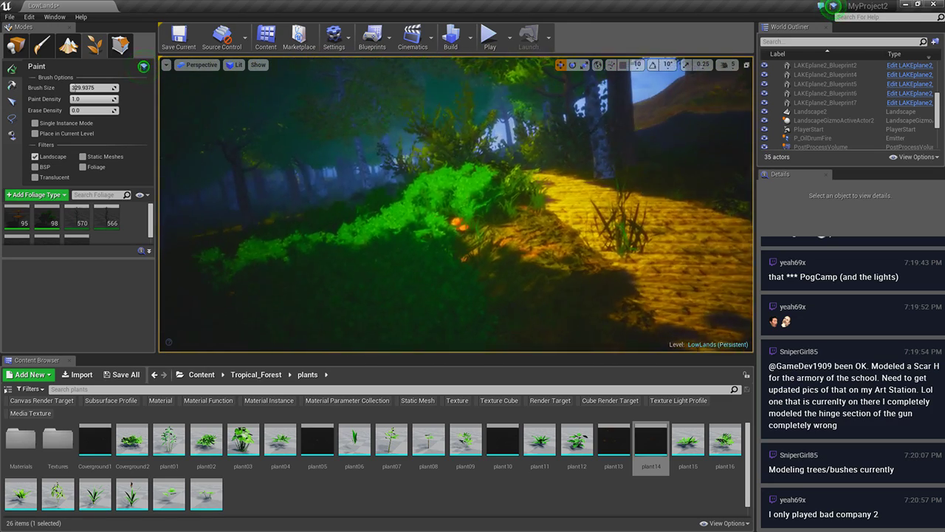
Select plant14 and four more plant foliage types together in the Foliage panel
right_drag(221, 81, 73, 232)
click(17, 219)
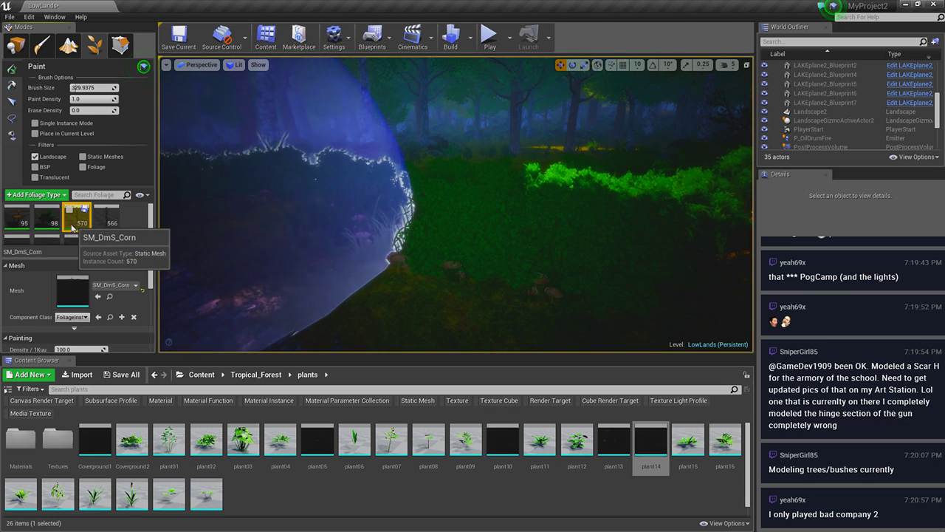
scroll(53, 225, down, 1)
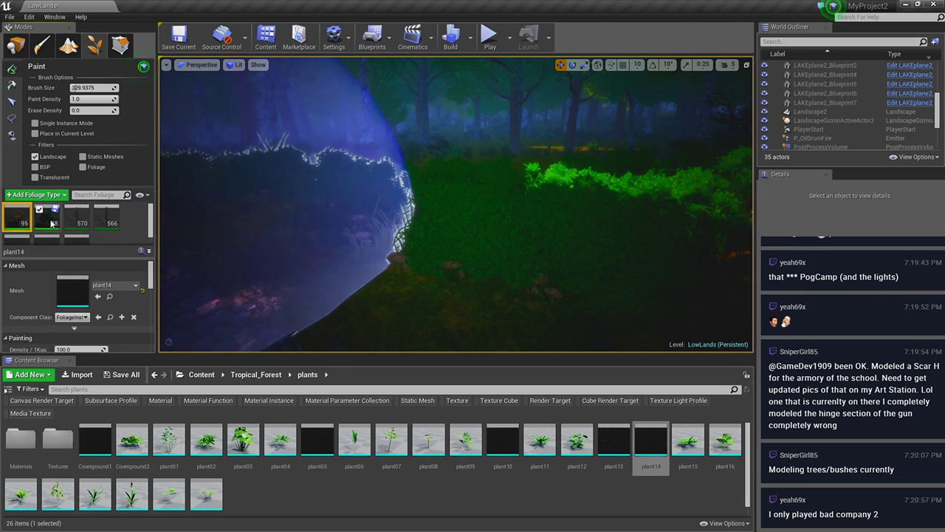
scroll(50, 225, down, 1)
ctrl+click(18, 229)
ctrl+click(47, 229)
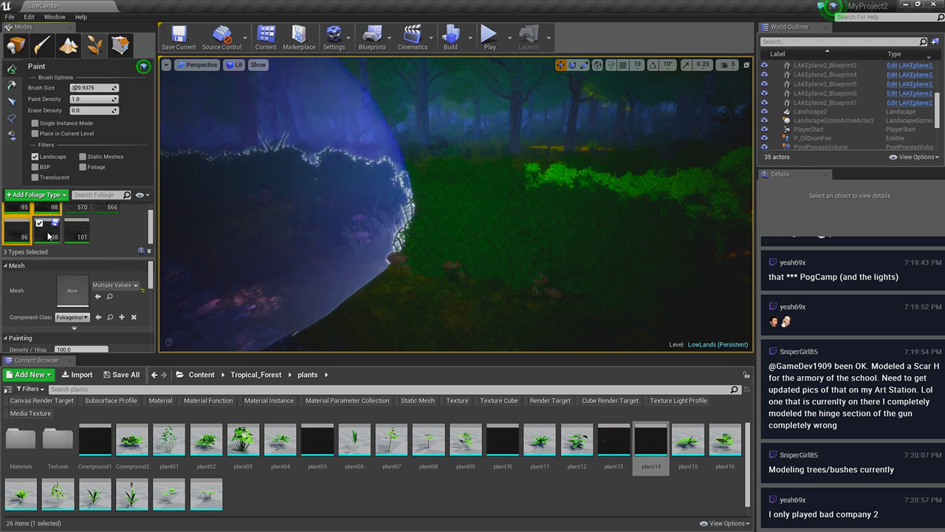
ctrl+click(77, 229)
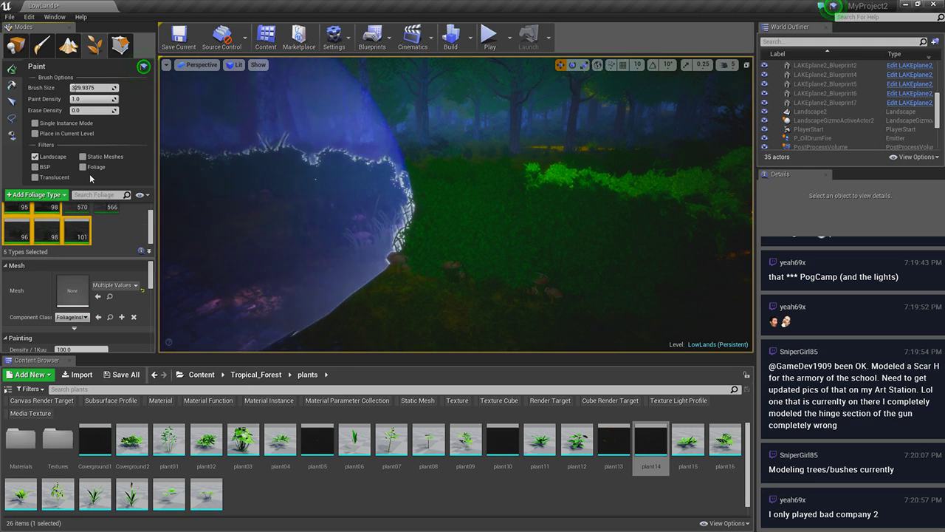
scroll(89, 288, down, 2)
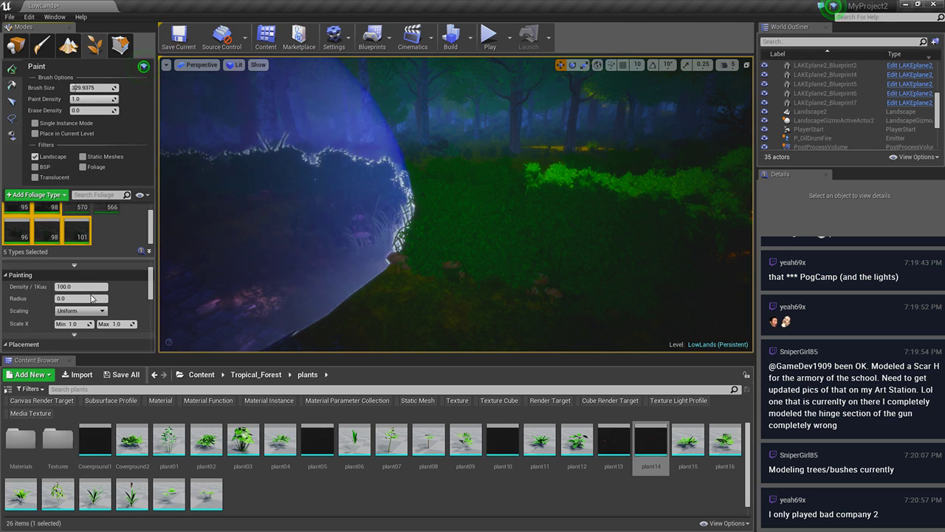
Set the Painting Scale X range to Min 0.5 and Max 2.0
click(94, 287)
scroll(111, 284, down, 2)
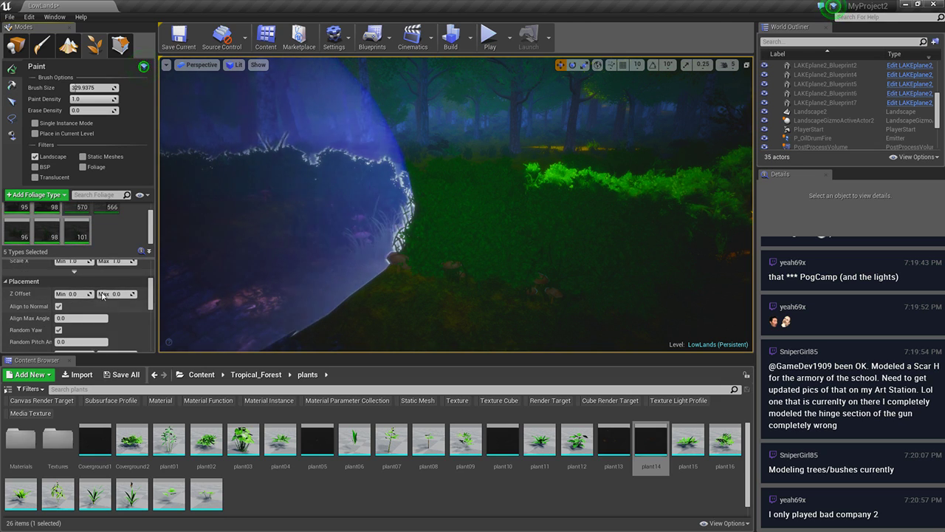
click(115, 277)
text(2)
key(Return)
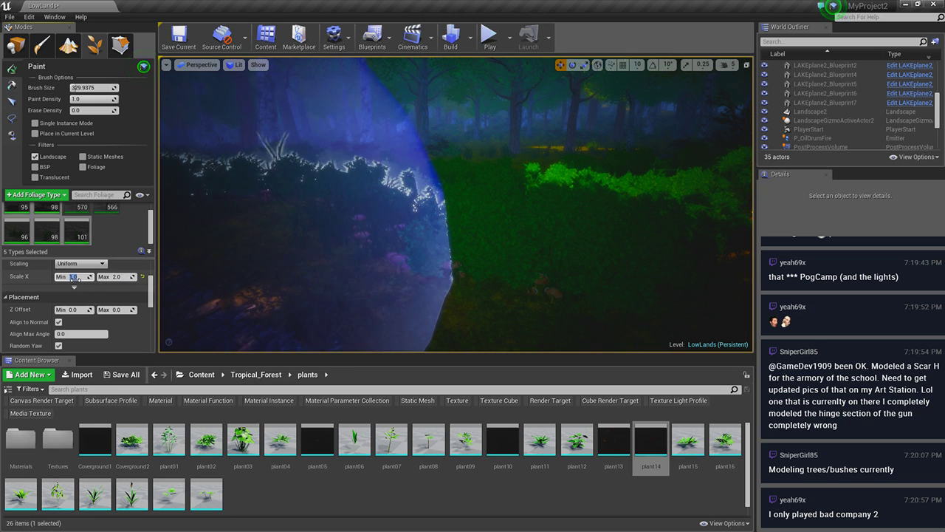
text(0.5)
key(Return)
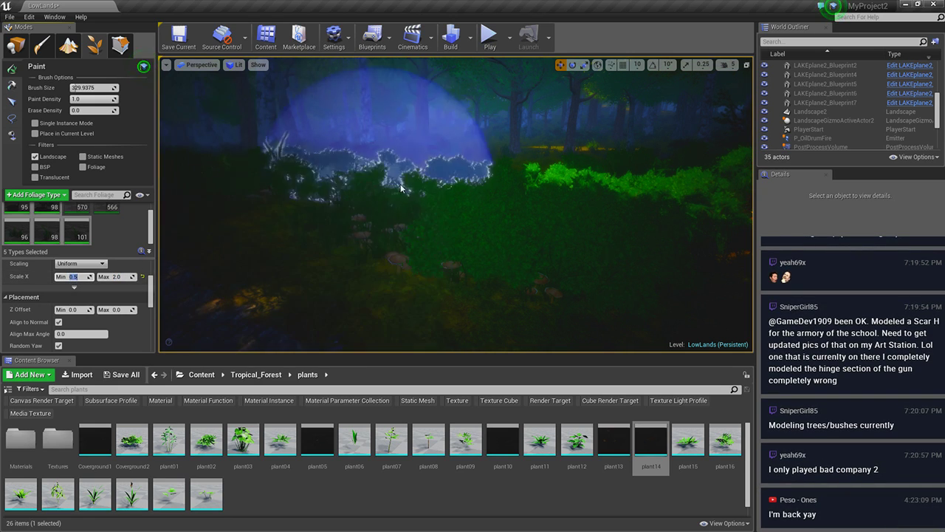
Delete the selected plant instances and repaint clumps with the new scale range
right_drag(401, 188, 401, 188)
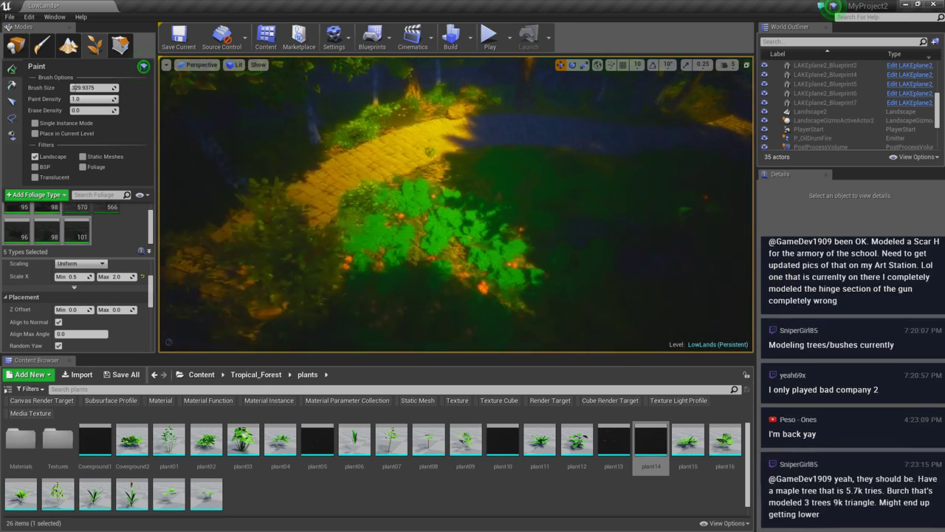
key(Delete)
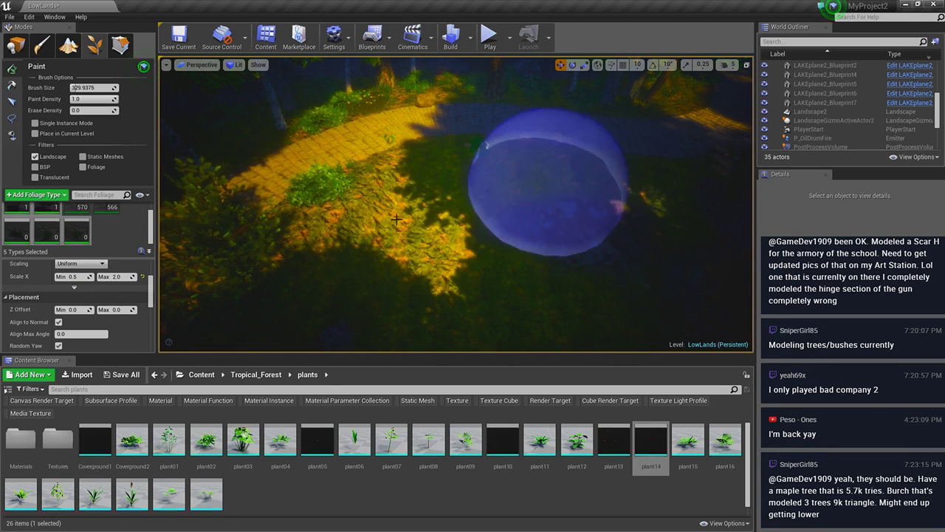
drag(396, 220, 517, 185)
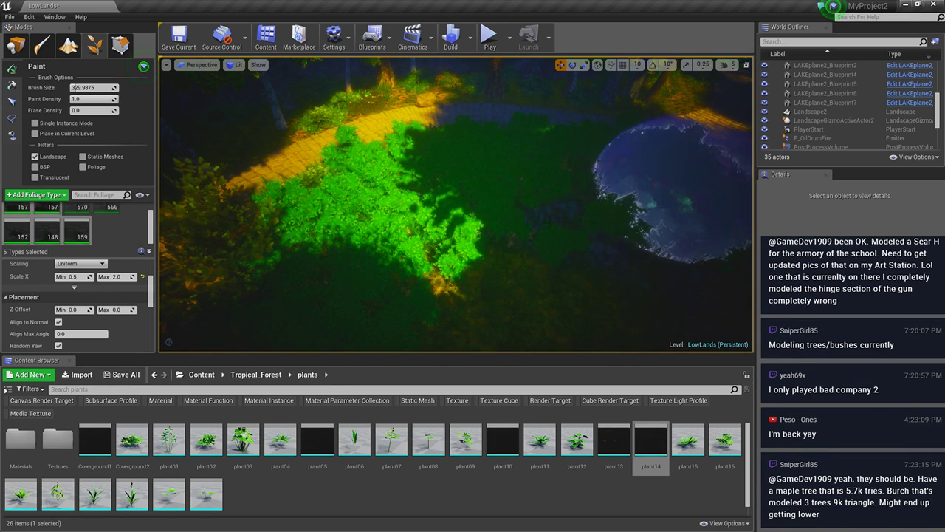
Erase the large green foliage patch and fly the camera down to the forest path
right_drag(613, 259, 612, 258)
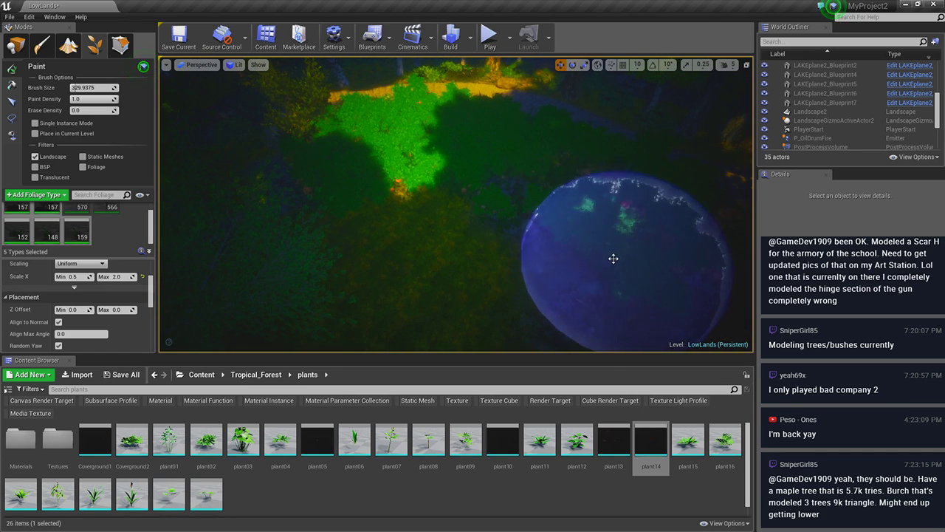
shift+drag(612, 258, 294, 236)
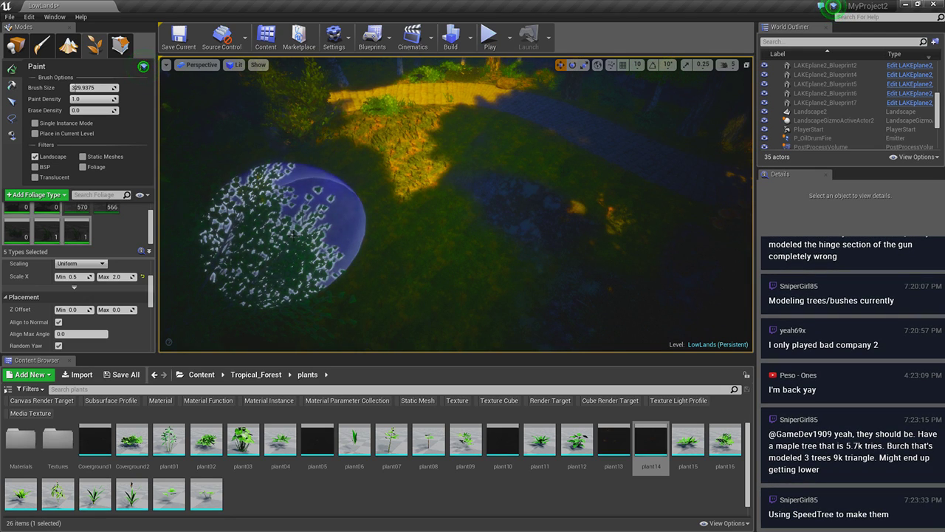
right_drag(293, 234, 401, 197)
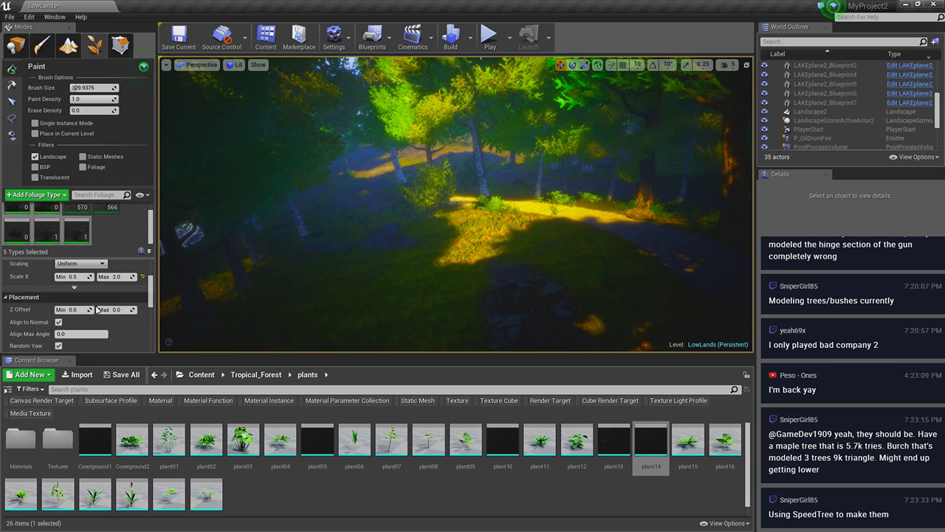
scroll(96, 309, down, 4)
scroll(97, 309, up, 9)
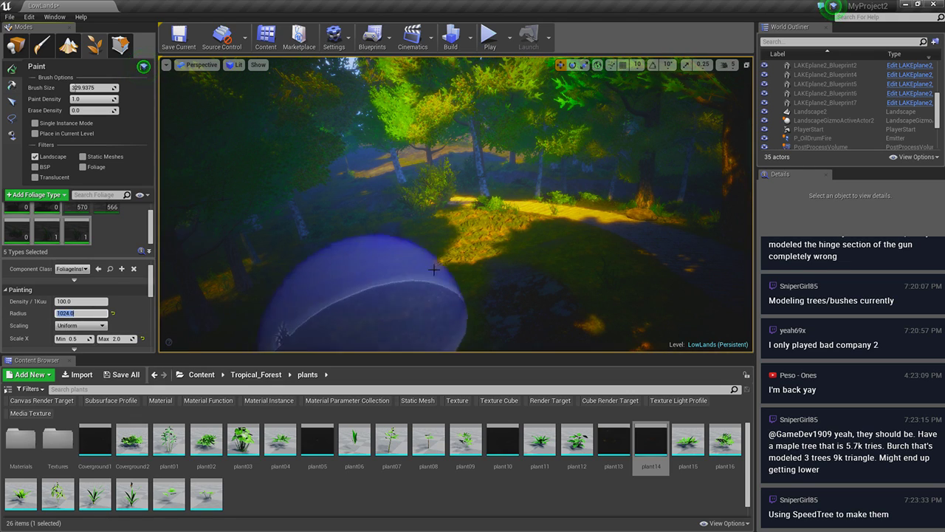
Paint a few single test plants near the path and review the foliage type list
click(471, 241)
click(456, 231)
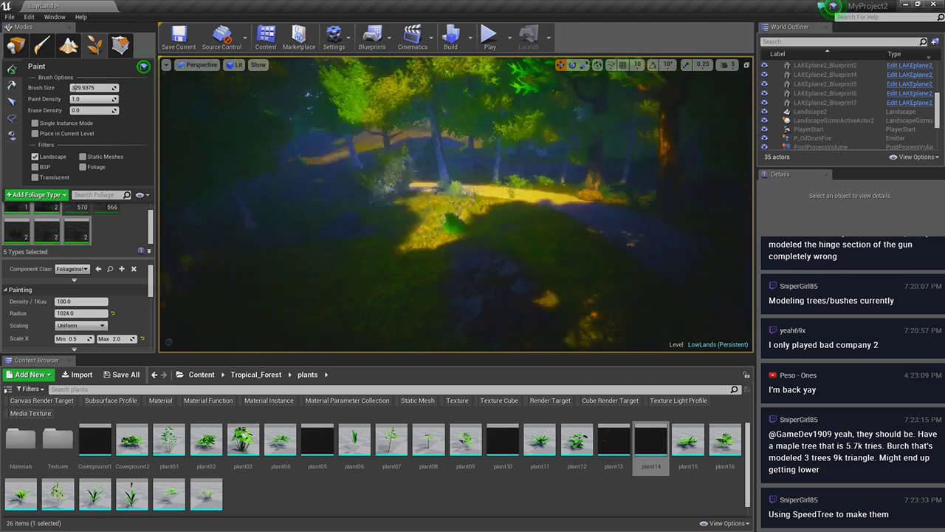
right_drag(456, 231, 315, 239)
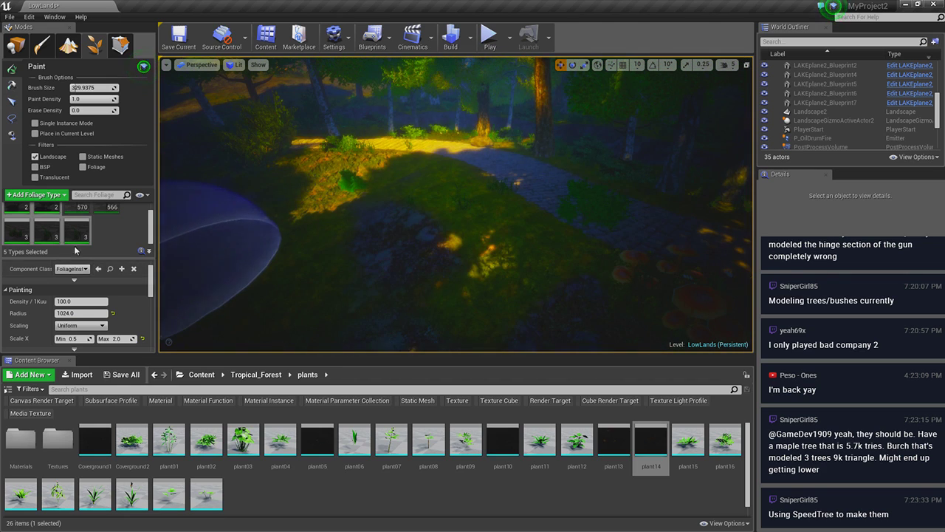
scroll(95, 245, up, 2)
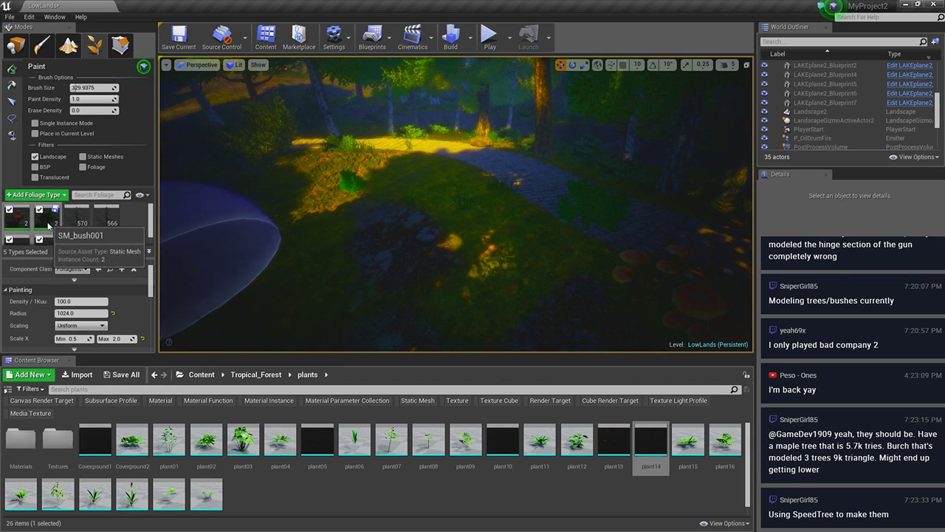
scroll(43, 244, down, 1)
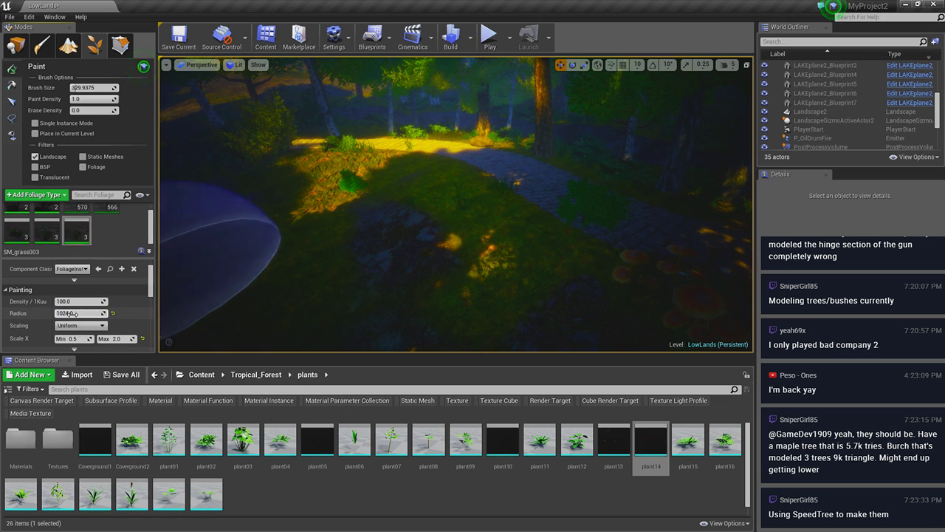
scroll(74, 272, up, 2)
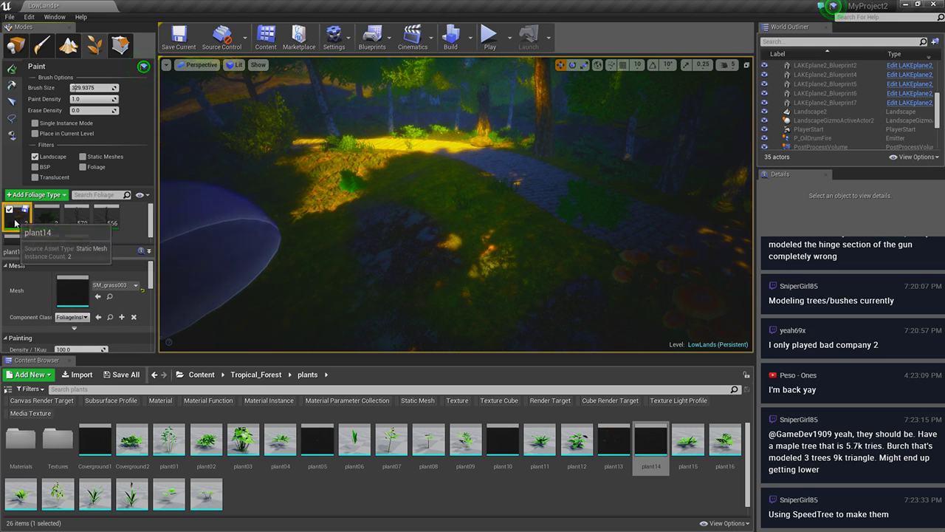
scroll(87, 282, down, 3)
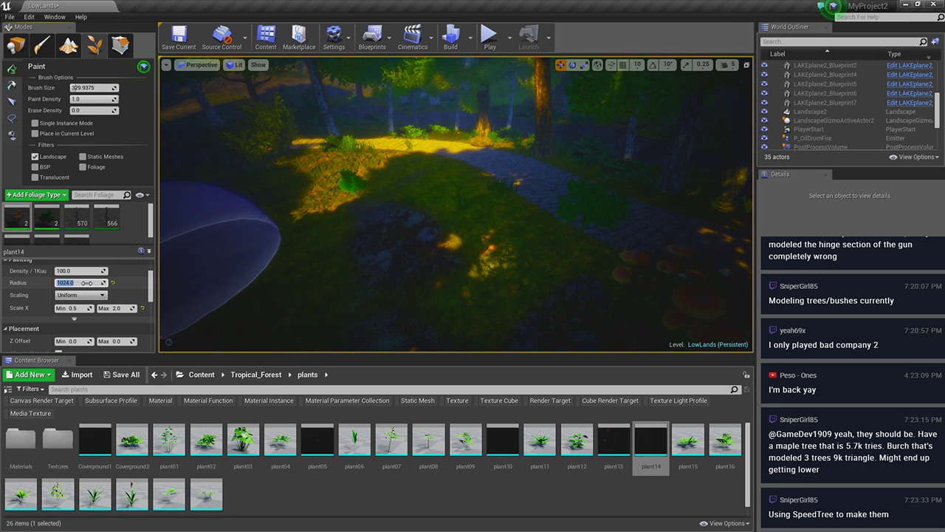
Paint plant14 grass across the ground and on and around the rock
drag(379, 158, 448, 263)
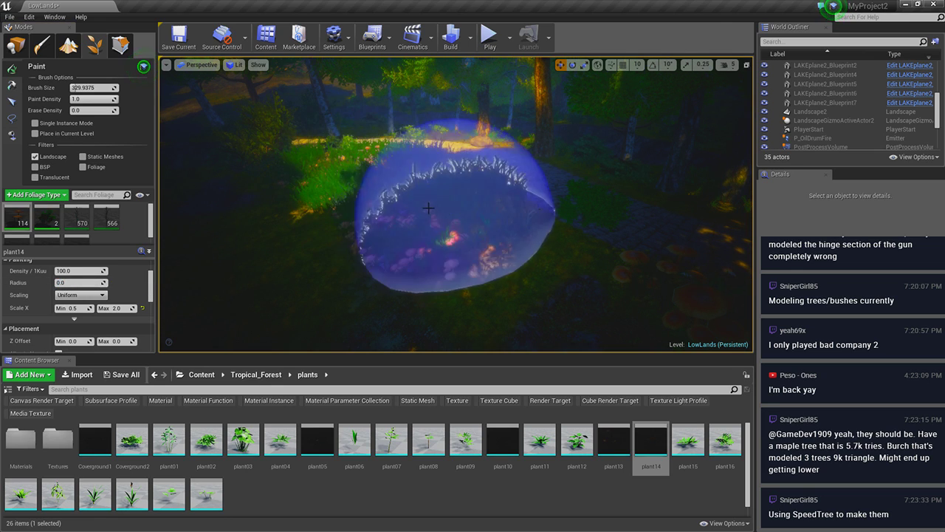
mouse_move(447, 264)
right_down()
mouse_move(447, 222)
mouse_move(447, 236)
mouse_move(448, 222)
mouse_move(502, 245)
right_up()
mouse_move(502, 245)
mouse_down()
mouse_move(405, 248)
mouse_move(565, 291)
mouse_up()
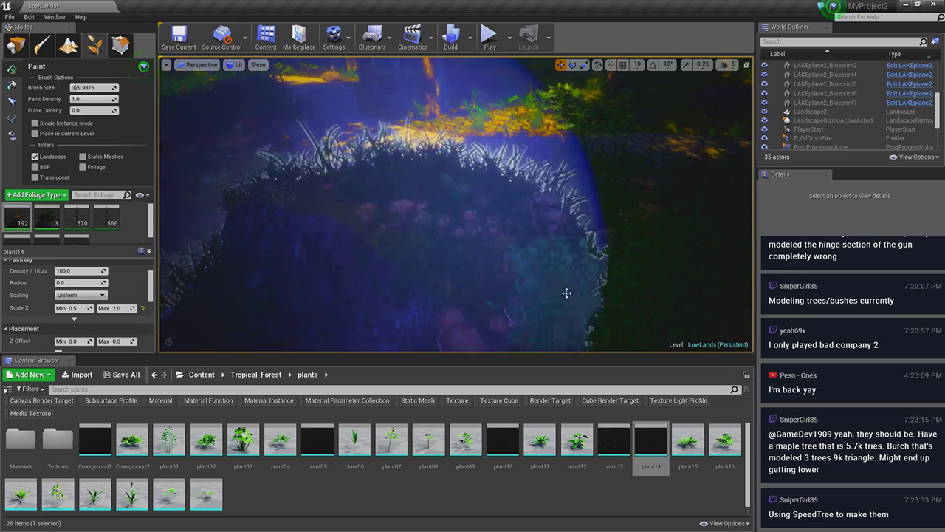
right_drag(565, 291, 565, 291)
right_drag(469, 282, 468, 282)
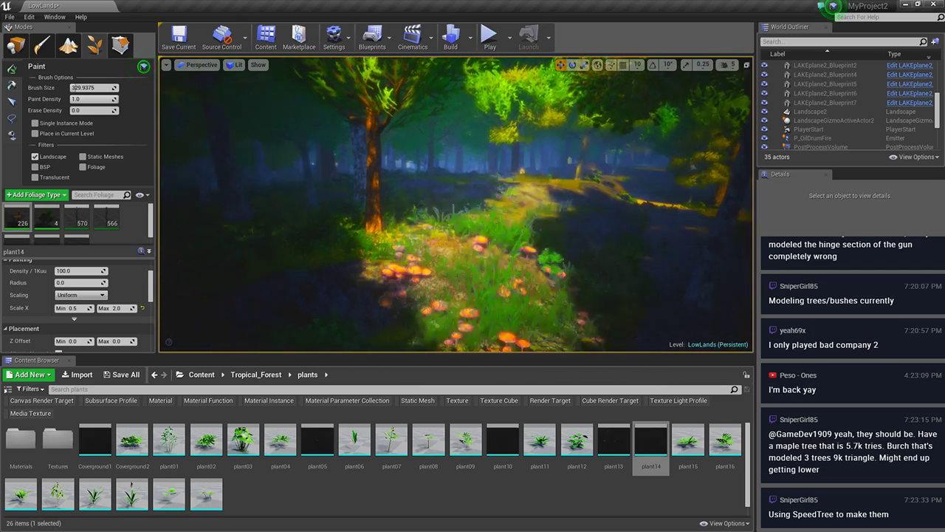
Paint grass along the cobble path edges, over the grassy mound and the slope
mouse_move(457, 222)
mouse_down()
mouse_move(399, 199)
mouse_move(506, 190)
mouse_up()
right_drag(506, 190, 507, 190)
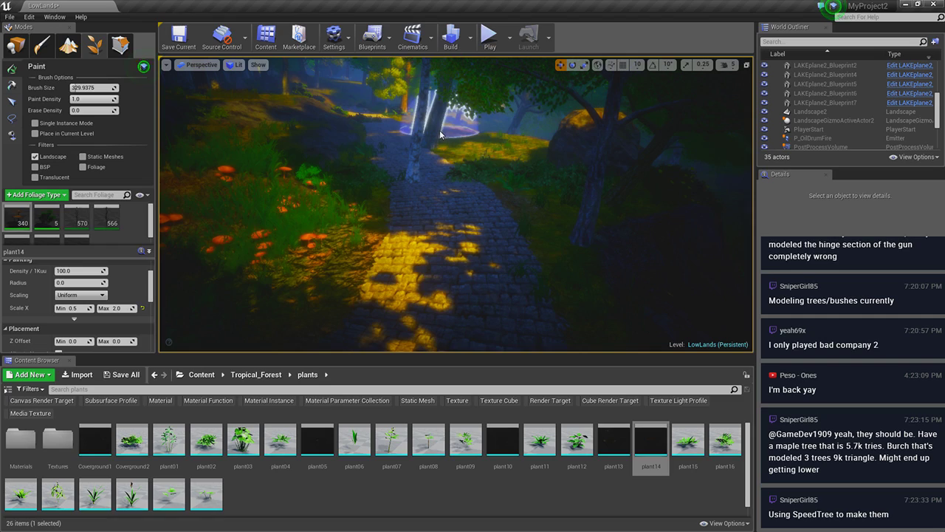
drag(502, 157, 672, 229)
right_drag(672, 229, 672, 229)
drag(613, 148, 527, 126)
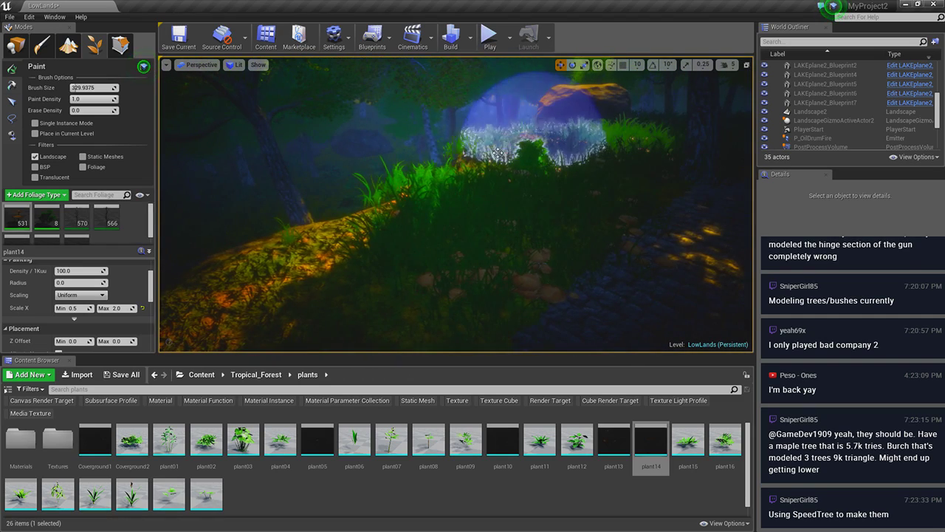
right_drag(314, 255, 314, 255)
drag(401, 190, 274, 317)
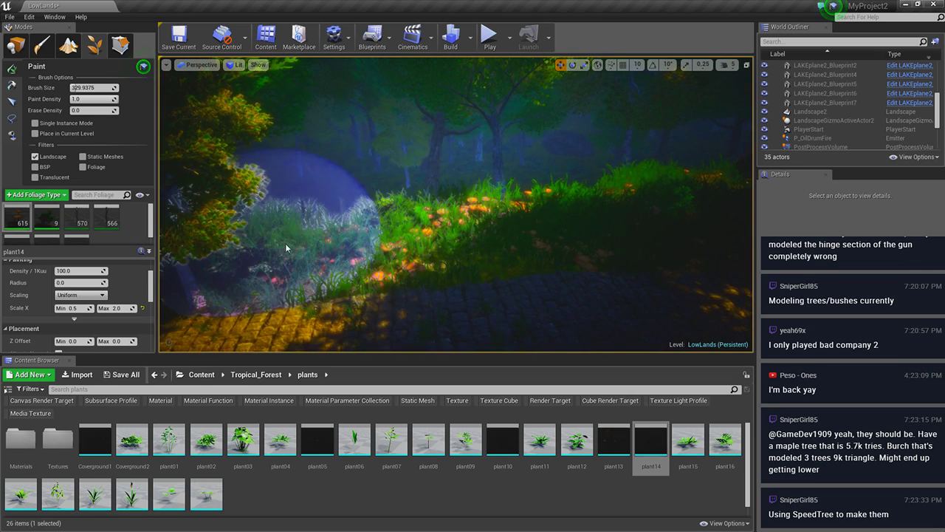
right_drag(274, 317, 274, 317)
Fill the right side of the path with grass and plants
drag(460, 211, 569, 263)
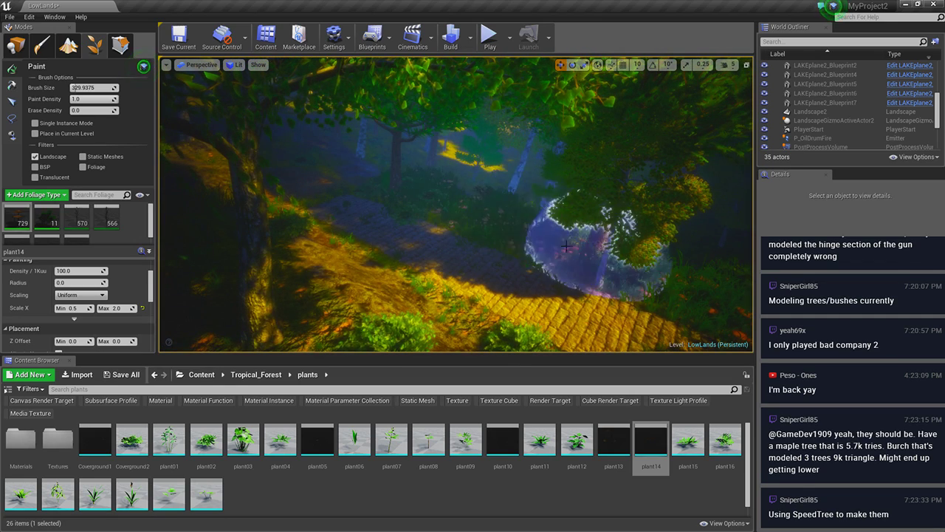
right_drag(322, 197, 322, 198)
drag(322, 197, 401, 243)
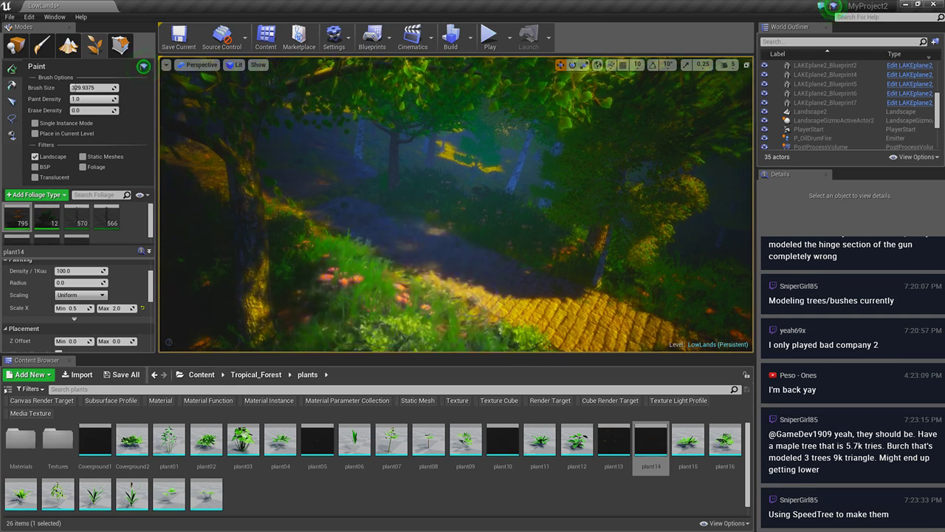
right_drag(401, 243, 401, 243)
right_drag(483, 172, 483, 171)
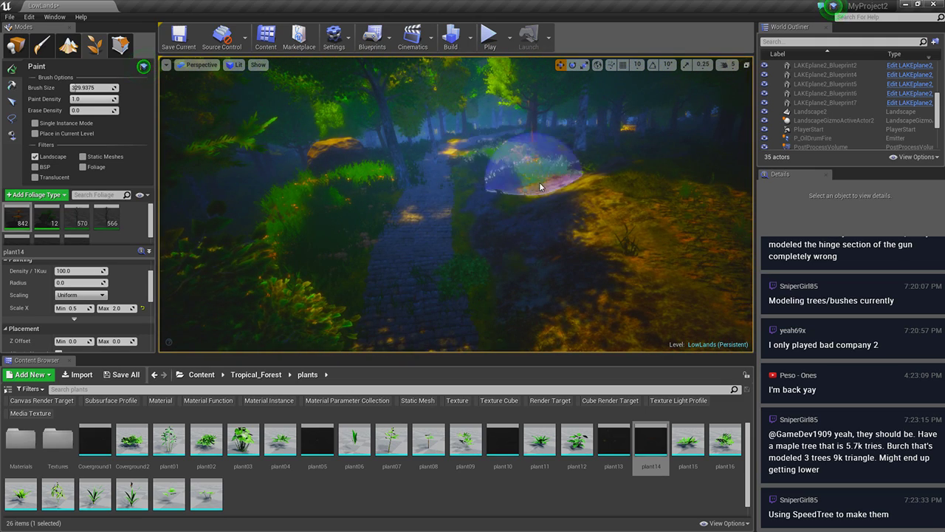
drag(657, 205, 524, 235)
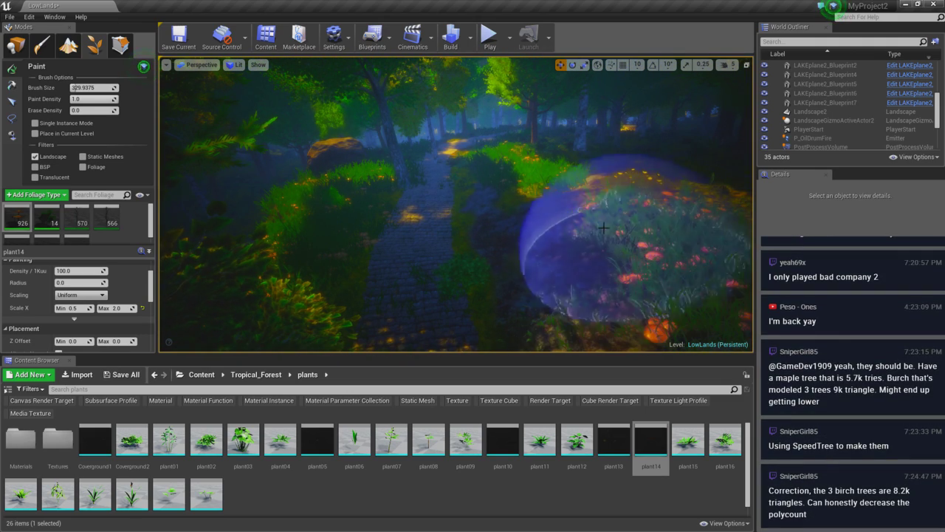
Move further along the path and paint grass around the tree trunk, reaching about 1.13K instances
right_drag(546, 277, 546, 277)
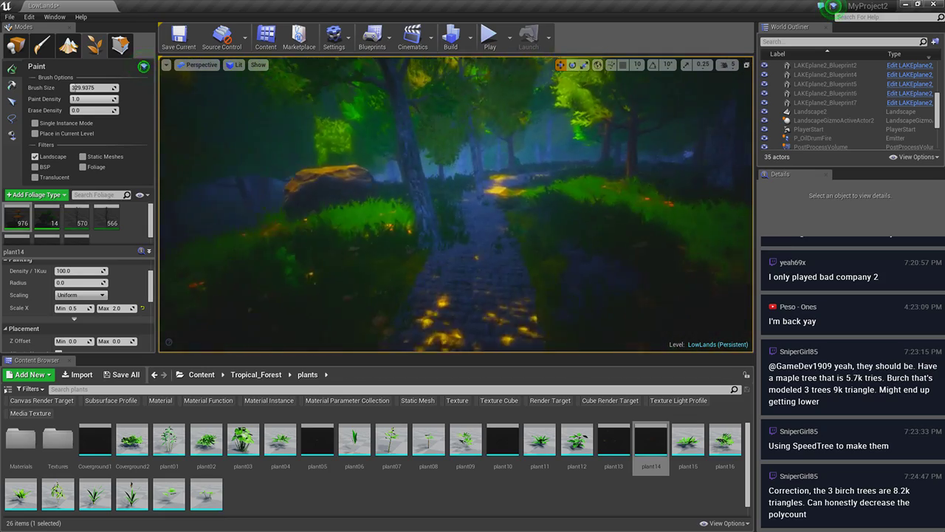
right_drag(534, 233, 533, 233)
click(533, 233)
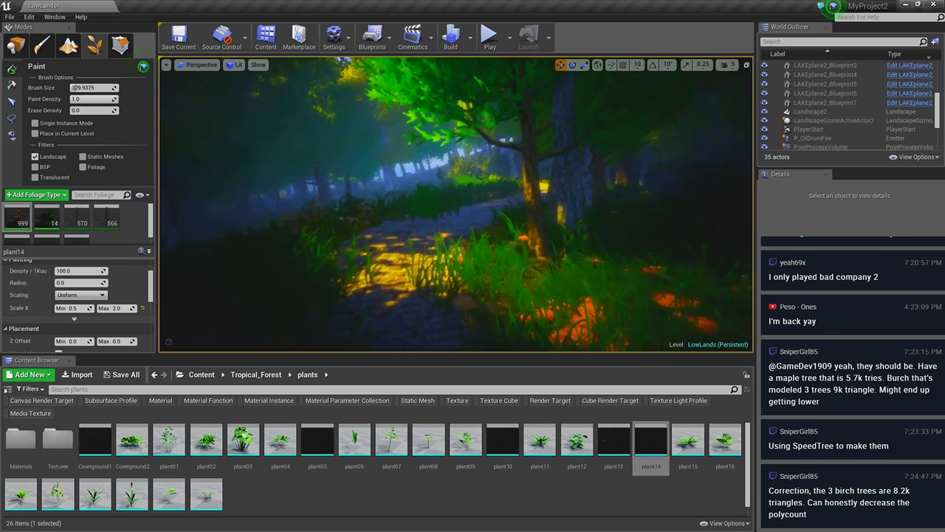
drag(548, 212, 485, 231)
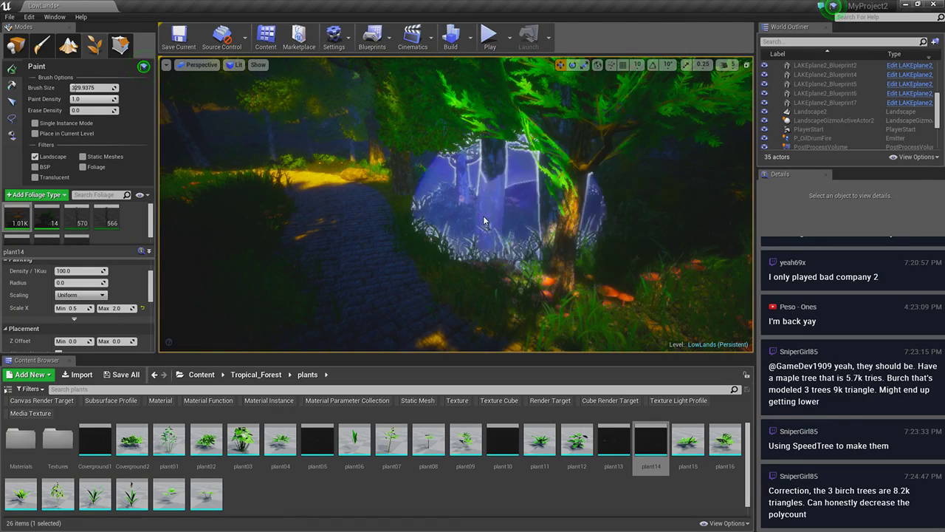
right_drag(485, 232, 419, 171)
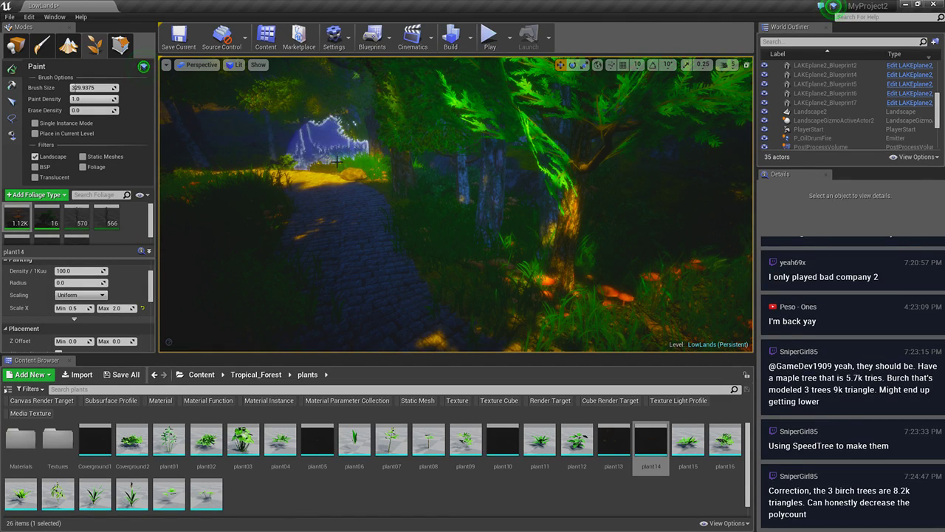
right_drag(566, 205, 566, 205)
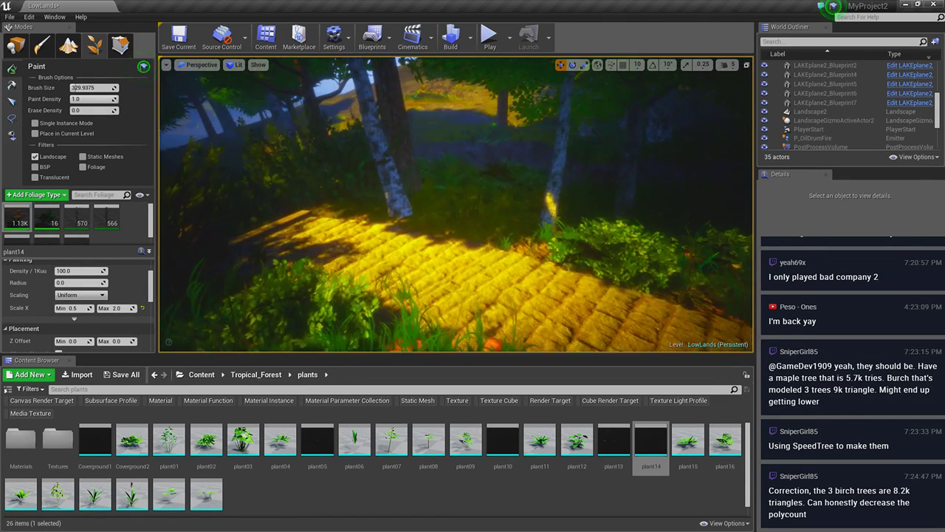